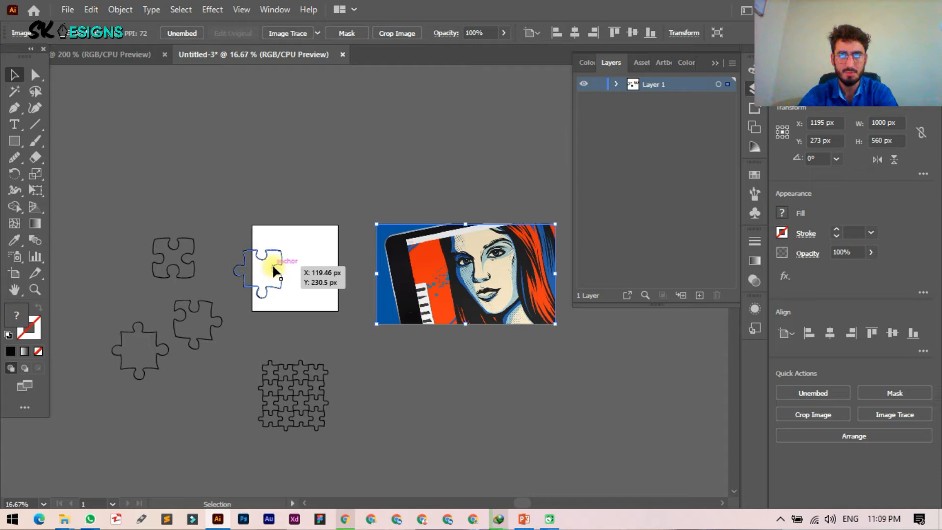
Move the four-socket puzzle piece above the artboard and fit it against the left side of the piece already there.
{"action": "key", "text": "ctrl+z"}
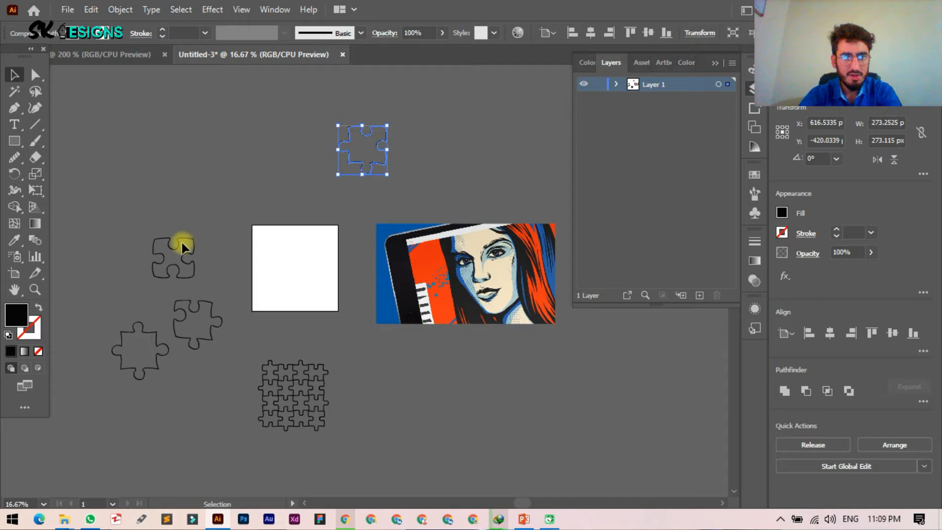
{"action": "left_click_drag", "start_coordinate": [182, 242], "coordinate": [317, 135]}
{"action": "scroll", "coordinate": [319, 142], "scroll_direction": "up", "scroll_amount": 1}
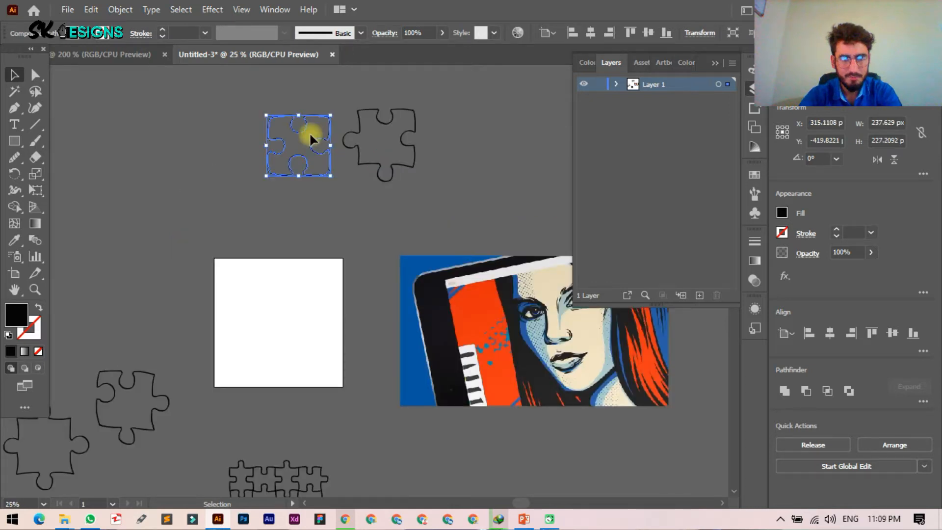
{"action": "left_click_drag", "start_coordinate": [309, 131], "coordinate": [335, 112]}
{"action": "key", "text": "Right"}
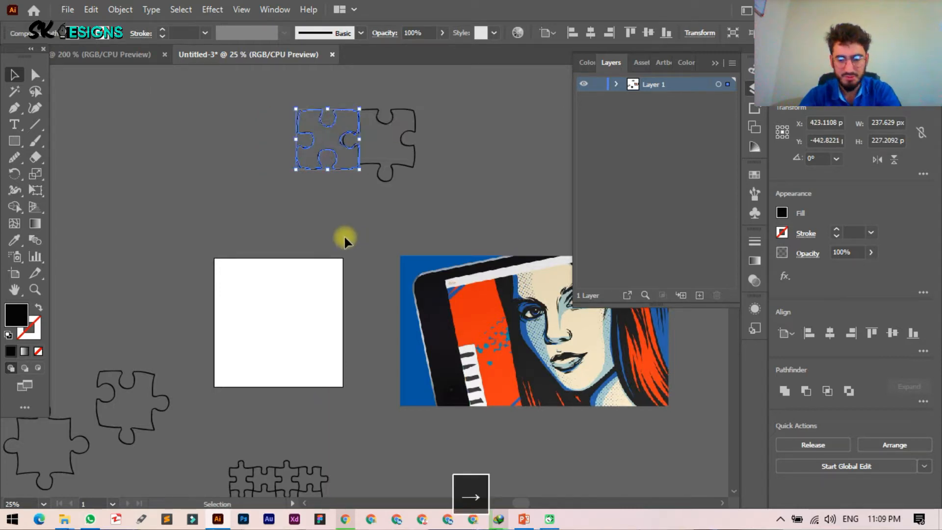
{"action": "scroll", "coordinate": [345, 237], "scroll_direction": "left", "scroll_amount": 1}
{"action": "left_click", "coordinate": [344, 196]}
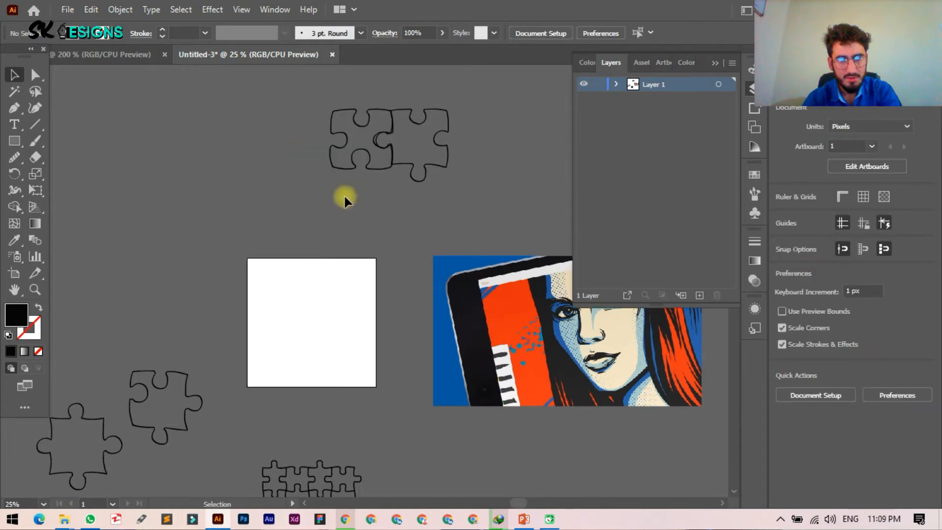
Place the two remaining single pieces under the joined pair to form a two-by-two puzzle block.
{"action": "scroll", "coordinate": [344, 196], "scroll_direction": "down", "scroll_amount": 1}
{"action": "left_click_drag", "start_coordinate": [161, 354], "coordinate": [287, 101]}
{"action": "left_click_drag", "start_coordinate": [287, 101], "coordinate": [402, 155]}
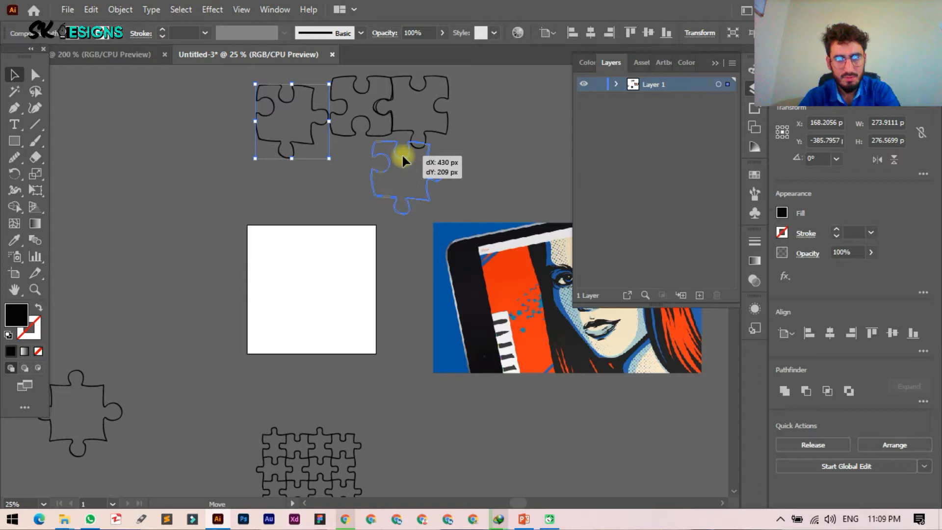
{"action": "left_click_drag", "start_coordinate": [402, 154], "coordinate": [419, 145]}
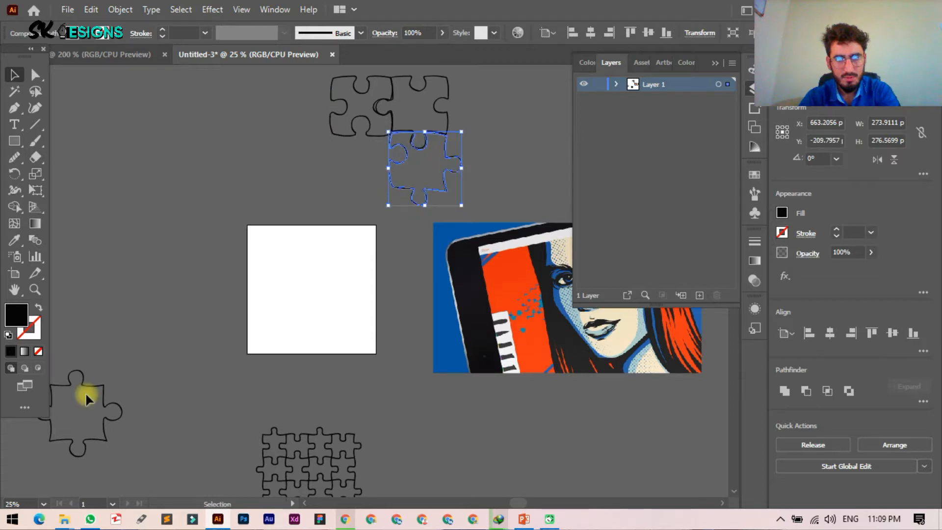
{"action": "left_click_drag", "start_coordinate": [85, 393], "coordinate": [374, 134]}
{"action": "left_click", "coordinate": [243, 174]}
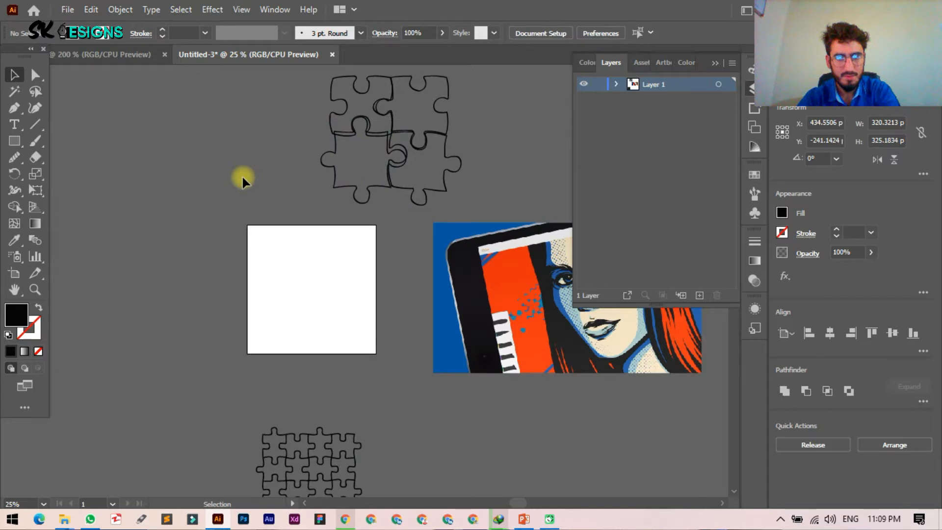
Nudge the lower-left puzzle piece upward so its side knob lines up with the socket of the lower-right piece.
{"action": "scroll", "coordinate": [370, 214], "scroll_direction": "up", "scroll_amount": 1}
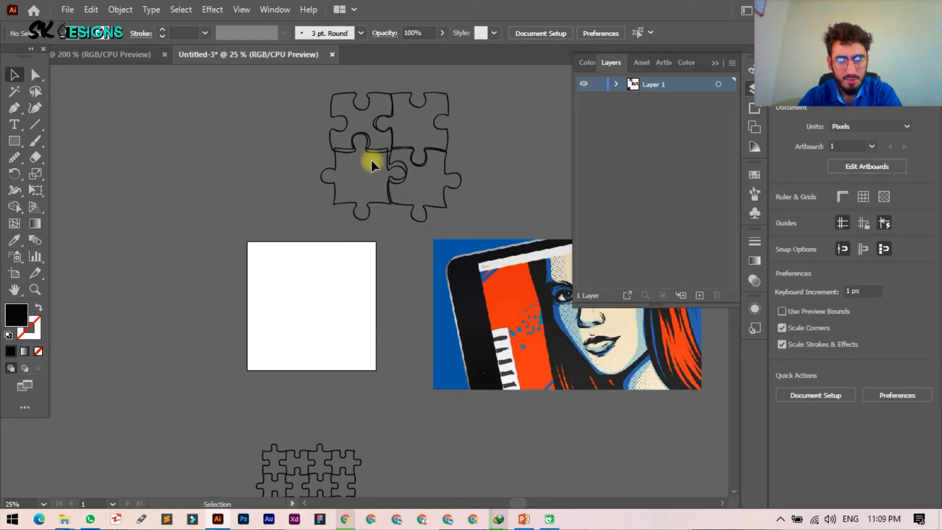
{"action": "scroll", "coordinate": [370, 158], "scroll_direction": "up", "scroll_amount": 1}
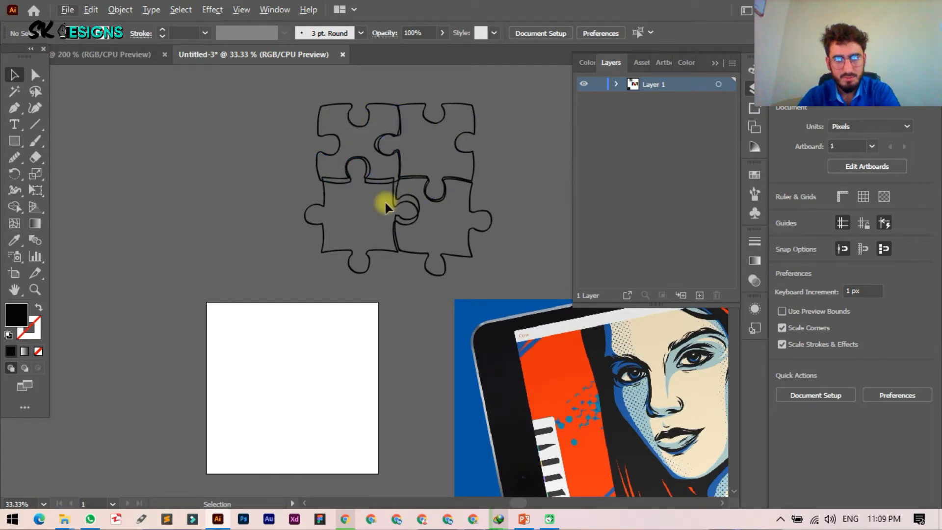
{"action": "left_click", "coordinate": [328, 252]}
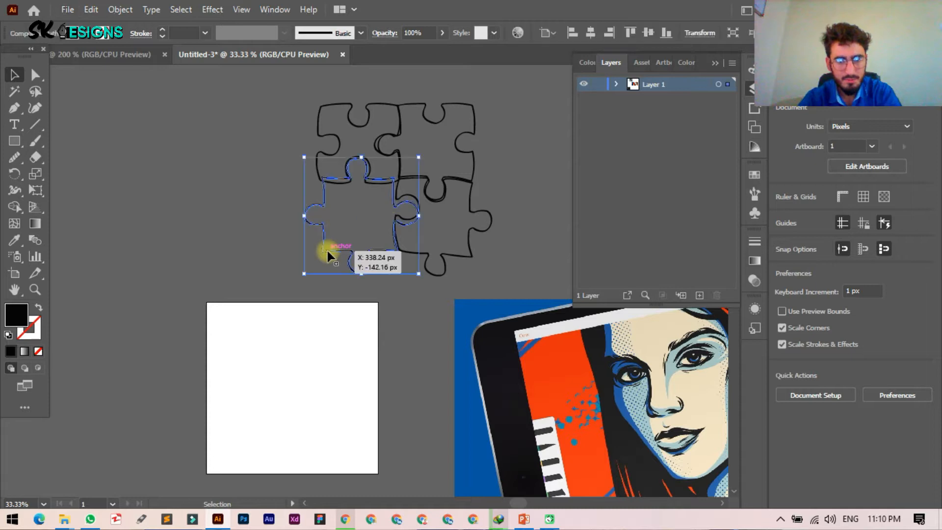
{"action": "key", "text": "Up"}
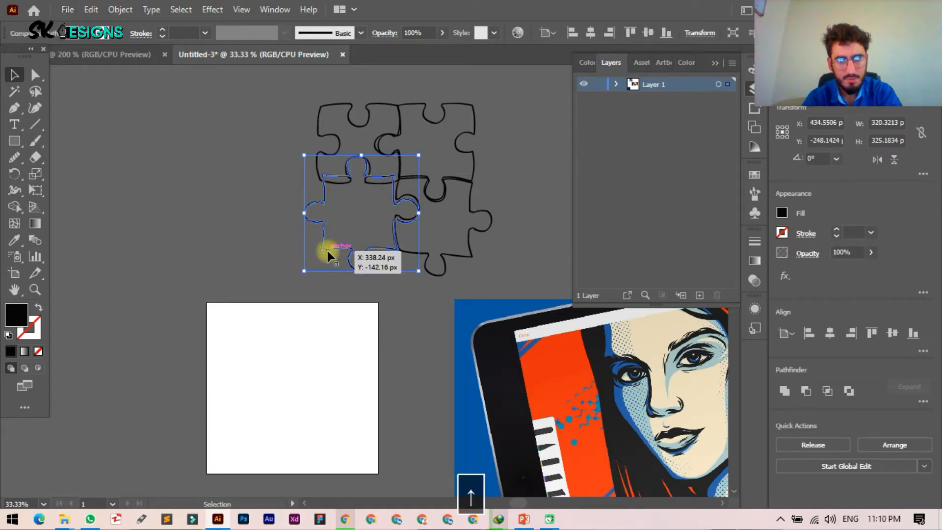
{"action": "key", "text": "Up"}
{"action": "key", "text": "Up"}
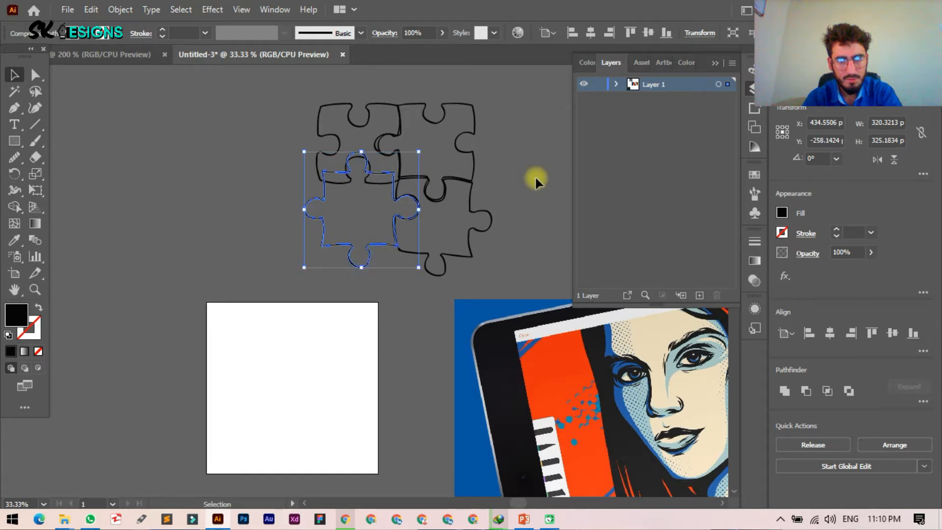
{"action": "left_click", "coordinate": [445, 215]}
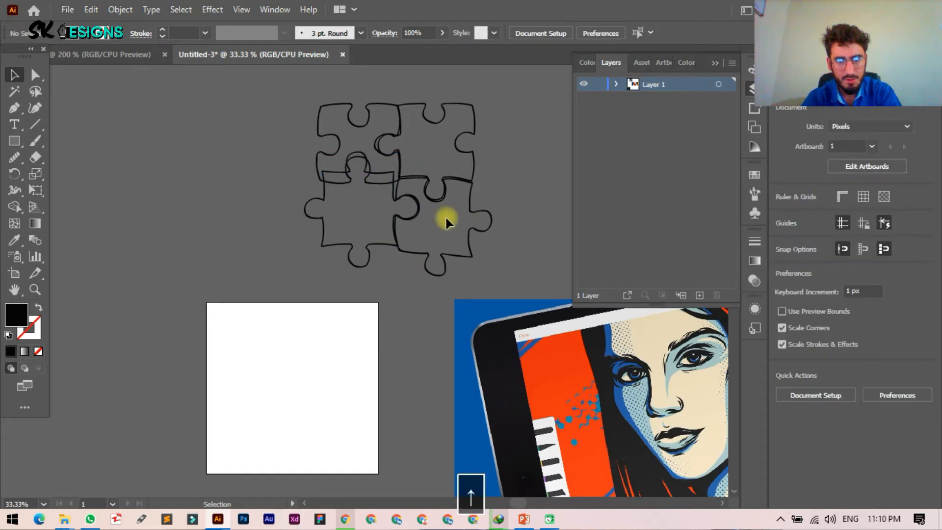
Pull the four-socket, upper-right and lower-right pieces away from the lower-left piece to separate the puzzle block.
{"action": "left_click_drag", "start_coordinate": [336, 104], "coordinate": [213, 104]}
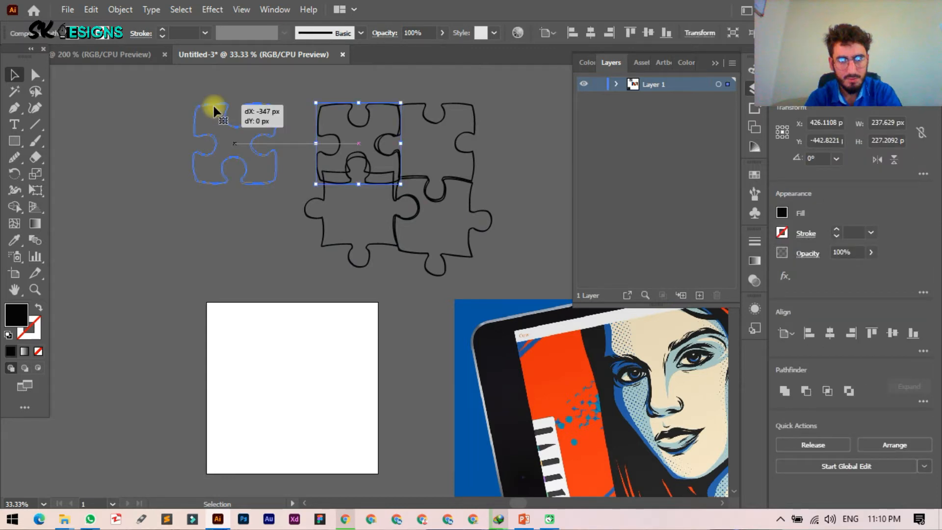
{"action": "left_click_drag", "start_coordinate": [421, 226], "coordinate": [351, 175]}
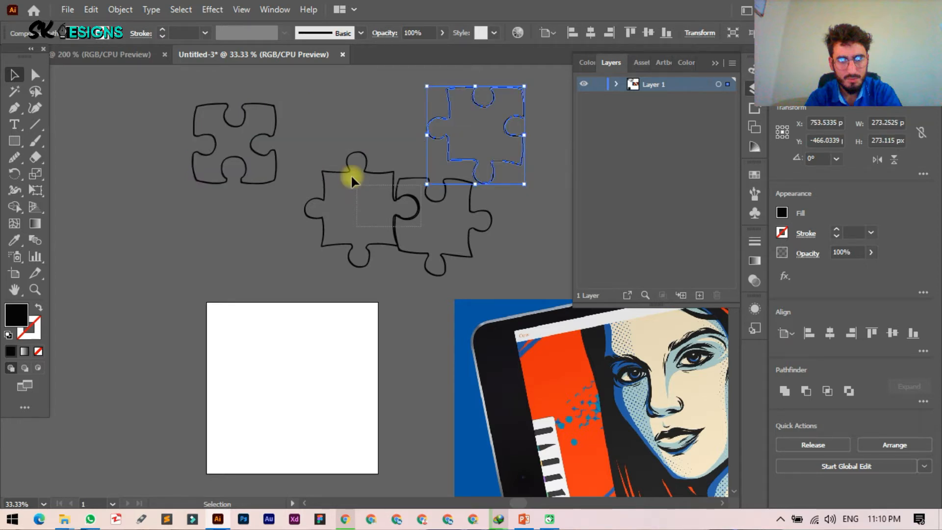
{"action": "left_click_drag", "start_coordinate": [351, 174], "coordinate": [351, 174]}
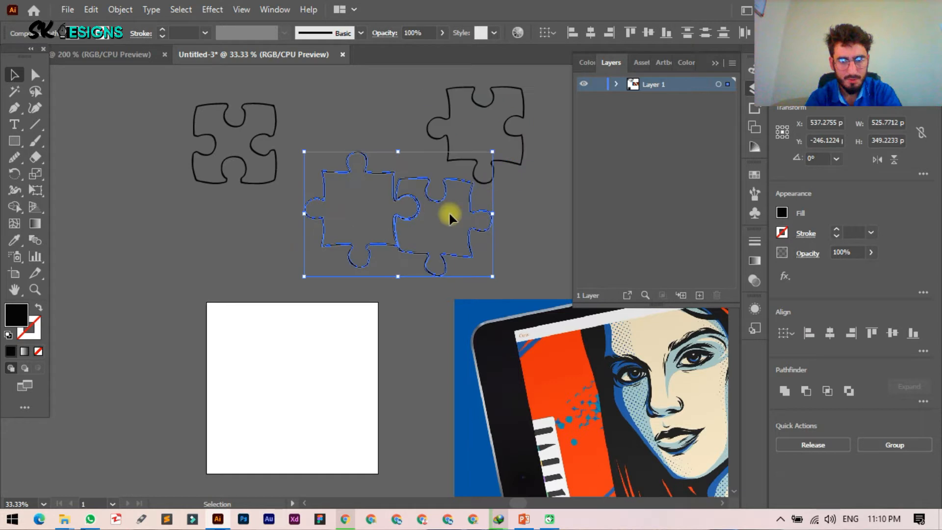
{"action": "left_click", "coordinate": [448, 211]}
{"action": "left_click_drag", "start_coordinate": [435, 201], "coordinate": [466, 214]}
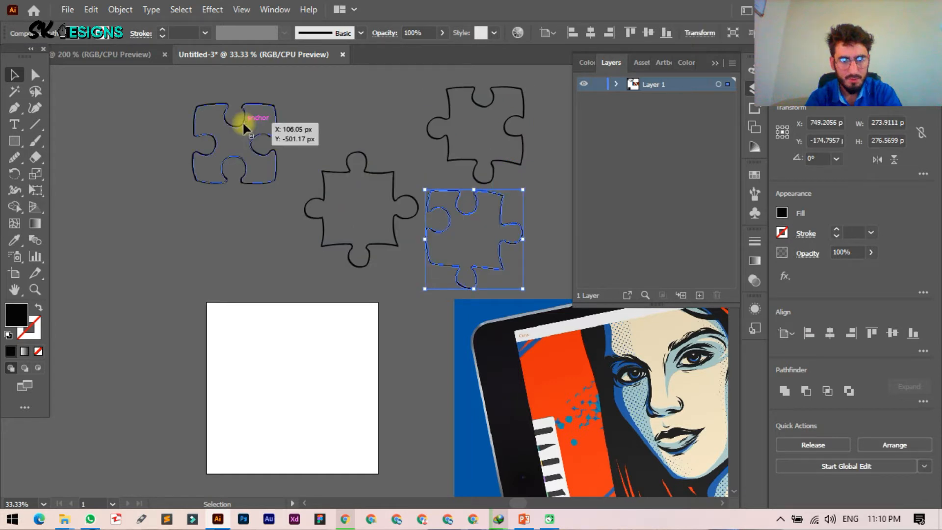
Swap the four-socket piece into the lower-right spot, setting the piece there aside, and fit the upper-right piece on top of it.
{"action": "left_click_drag", "start_coordinate": [243, 123], "coordinate": [291, 183]}
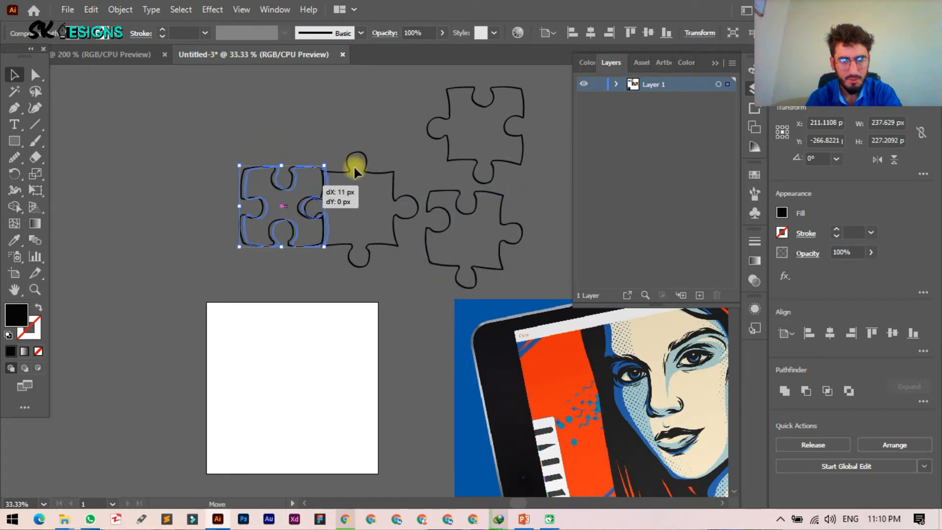
{"action": "left_click_drag", "start_coordinate": [354, 168], "coordinate": [453, 195]}
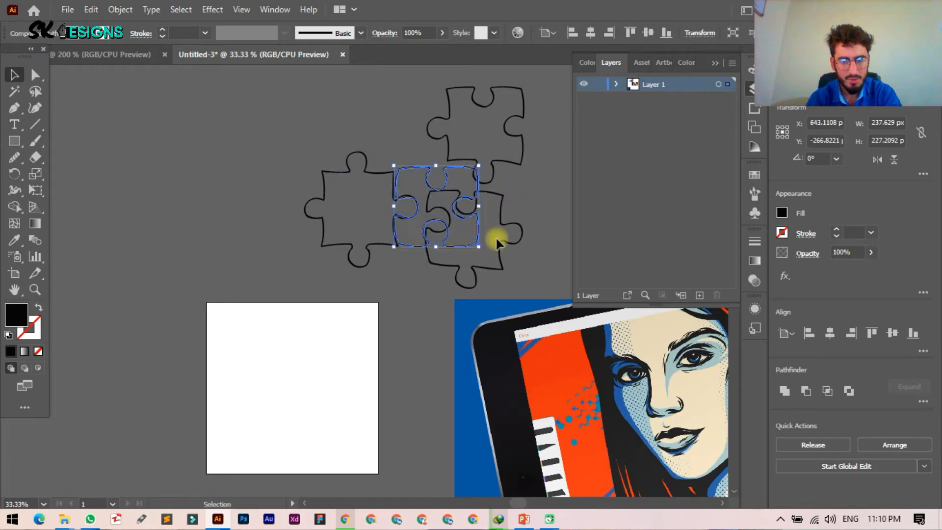
{"action": "left_click_drag", "start_coordinate": [504, 223], "coordinate": [296, 150]}
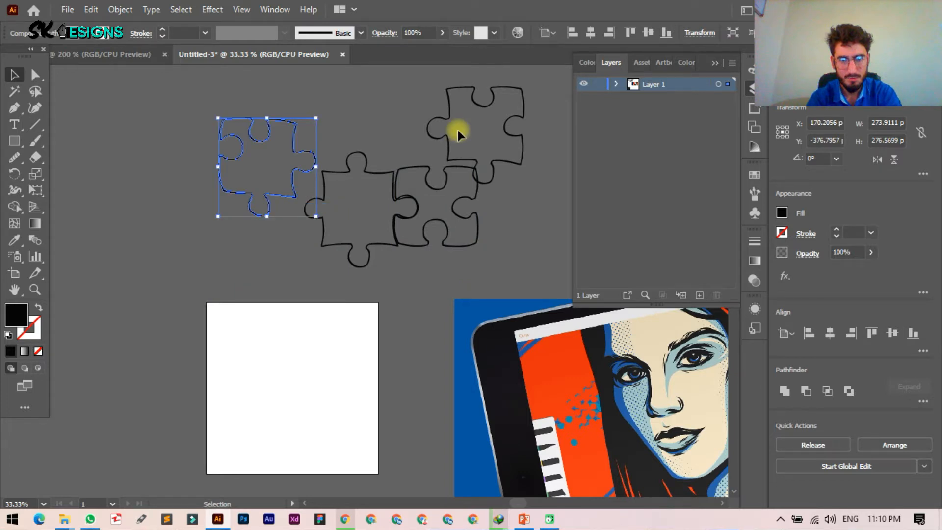
{"action": "left_click_drag", "start_coordinate": [474, 106], "coordinate": [429, 109]}
{"action": "left_click", "coordinate": [356, 98]}
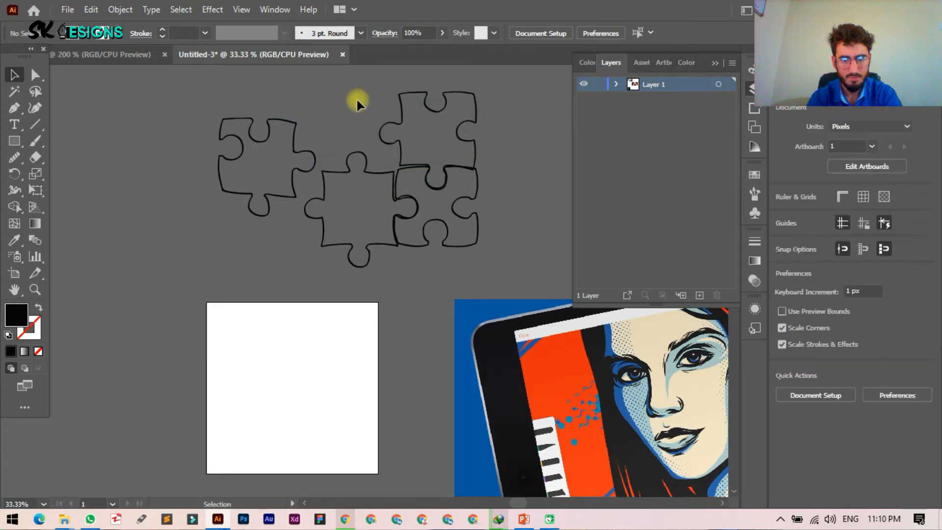
Try rotating the loose upper-left puzzle piece to about 185.5°.
{"action": "left_click", "coordinate": [361, 156]}
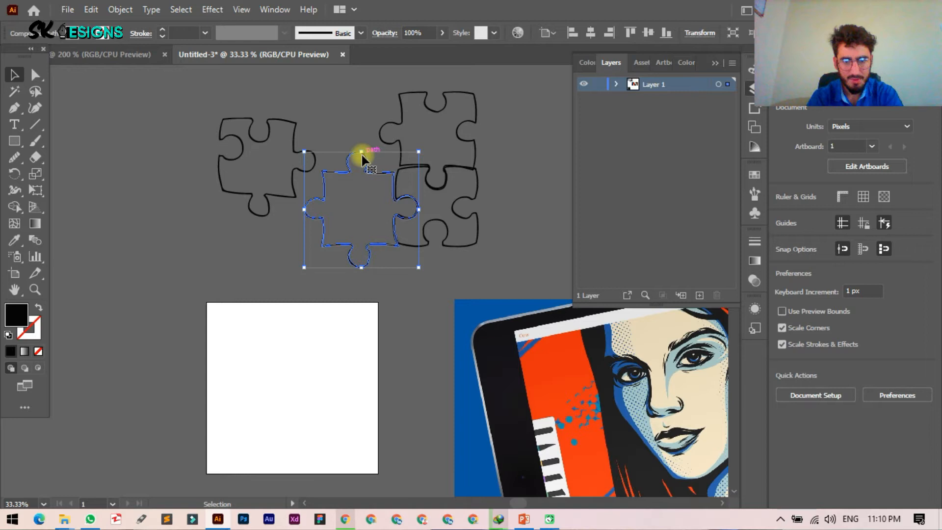
{"action": "left_click", "coordinate": [232, 242]}
{"action": "left_click", "coordinate": [249, 139]}
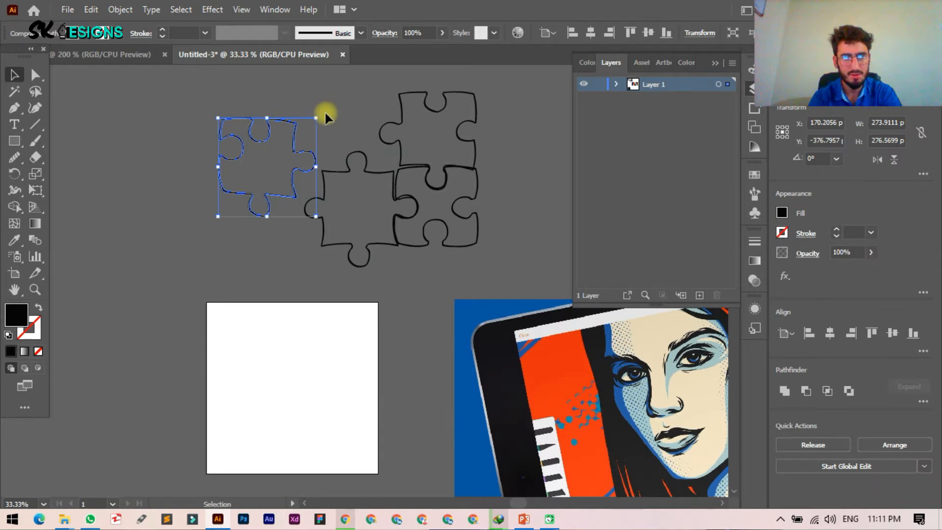
{"action": "left_click_drag", "start_coordinate": [325, 113], "coordinate": [243, 202]}
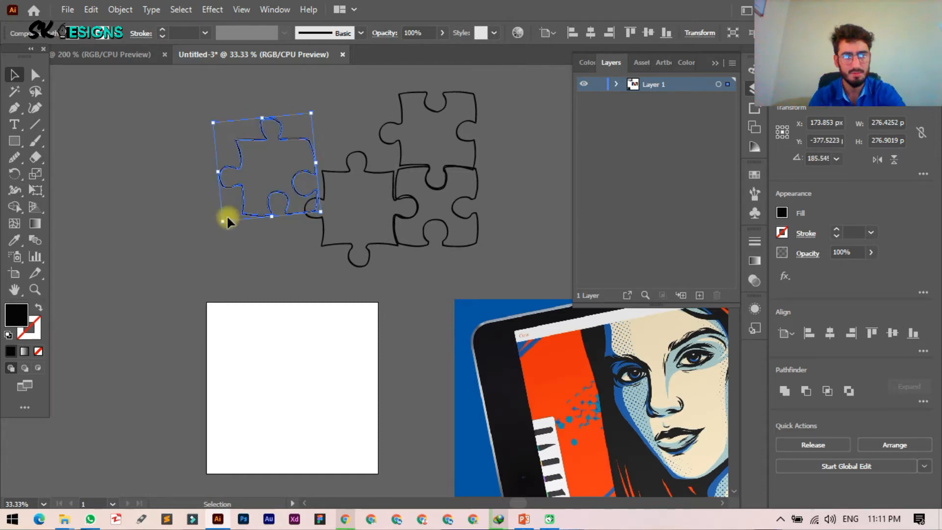
{"action": "key", "text": "ctrl+z"}
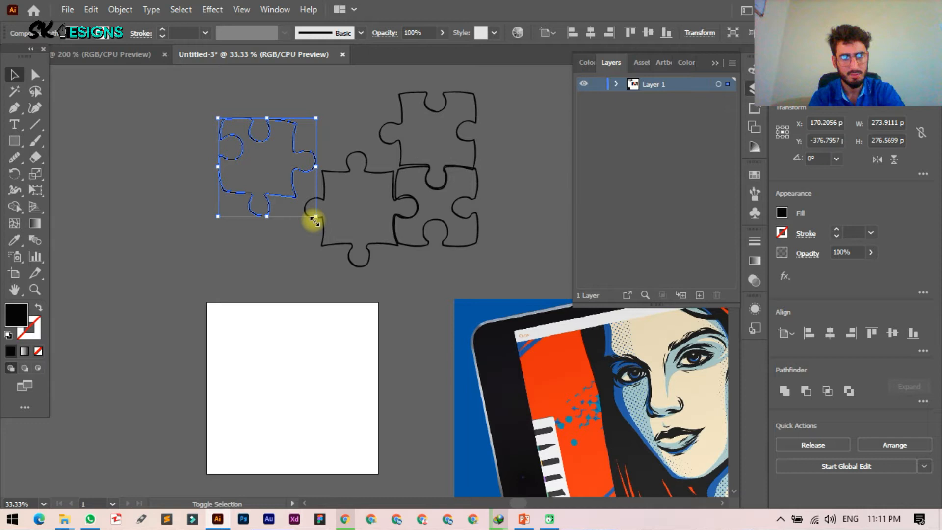
Rotate the loose piece 180° and try fitting it into the upper-left gap with a tilt of about 183.5°.
{"action": "left_click_drag", "start_coordinate": [319, 112], "coordinate": [320, 112]}
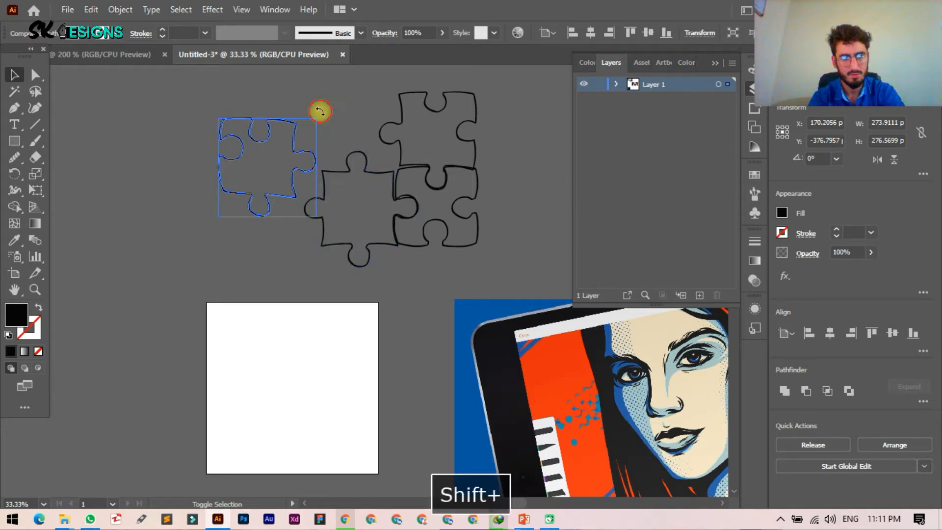
{"action": "left_click_drag", "start_coordinate": [265, 140], "coordinate": [330, 96]}
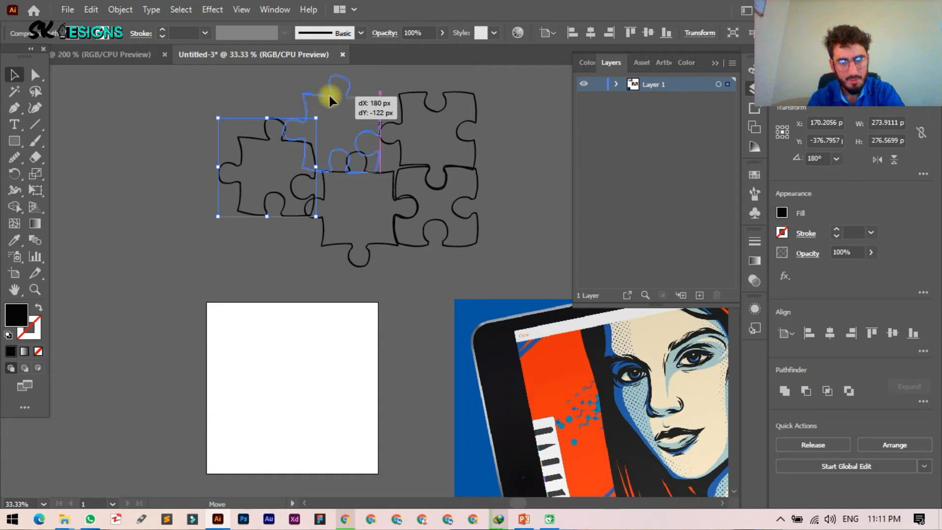
{"action": "left_click_drag", "start_coordinate": [330, 95], "coordinate": [345, 92]}
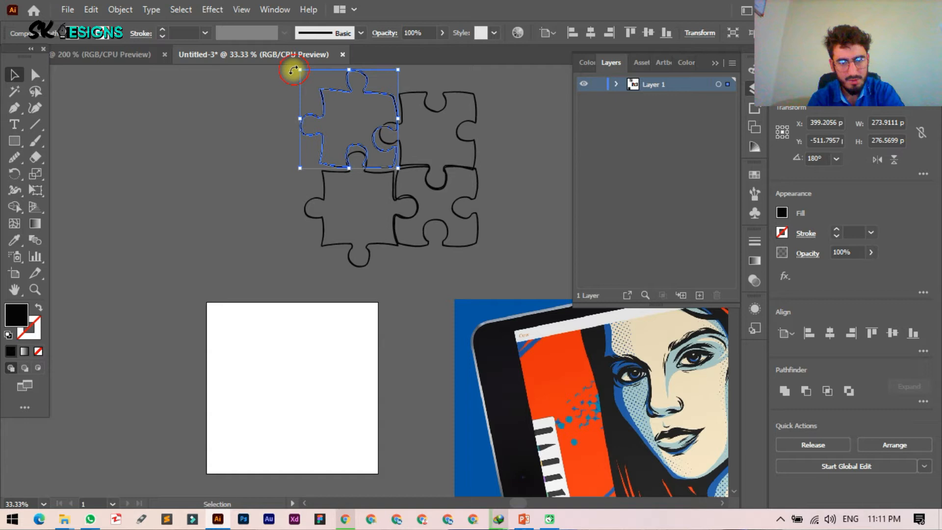
{"action": "left_click_drag", "start_coordinate": [293, 71], "coordinate": [285, 70]}
{"action": "left_click", "coordinate": [347, 94]}
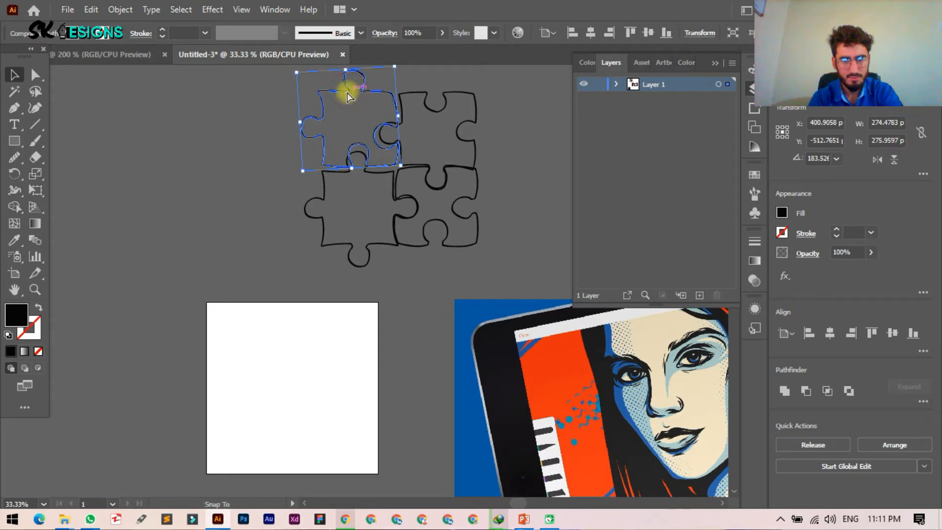
{"action": "left_click", "coordinate": [330, 158]}
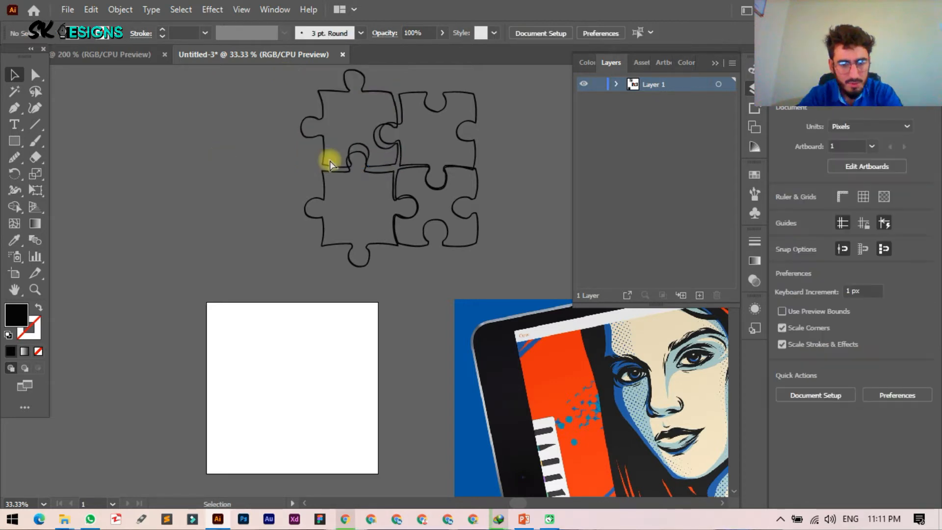
{"action": "key", "text": "ctrl+z"}
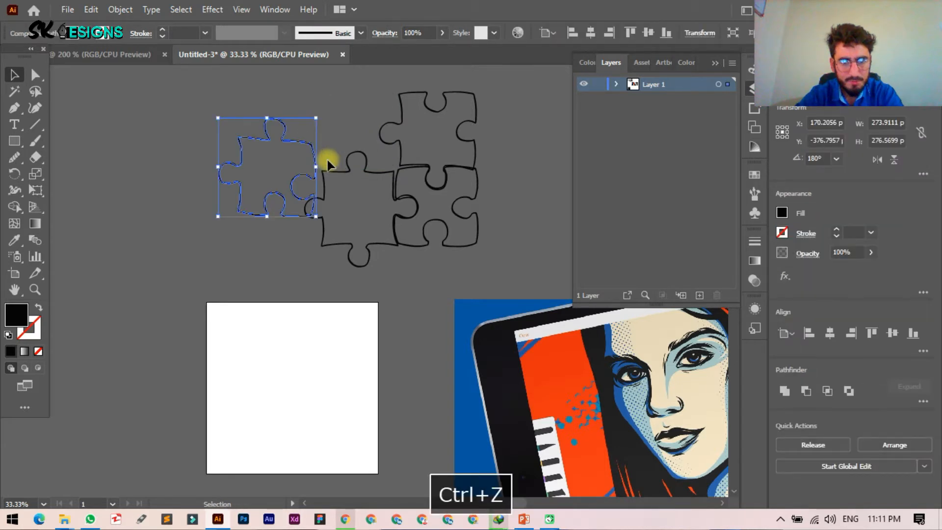
Rotate the loose piece back to an angle of about 2.2° and move it farther left, clear of the other pieces.
{"action": "scroll", "coordinate": [255, 147], "scroll_direction": "down", "scroll_amount": 1}
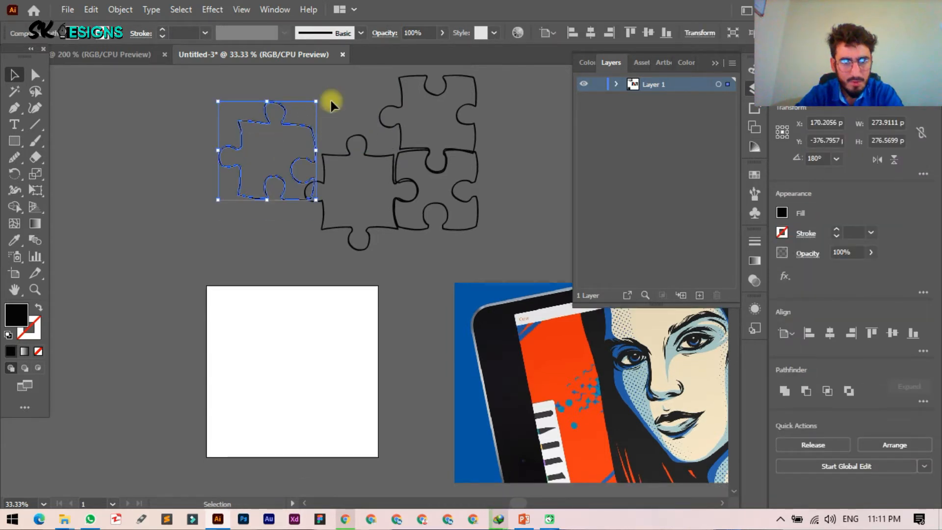
{"action": "left_click_drag", "start_coordinate": [330, 98], "coordinate": [263, 122]}
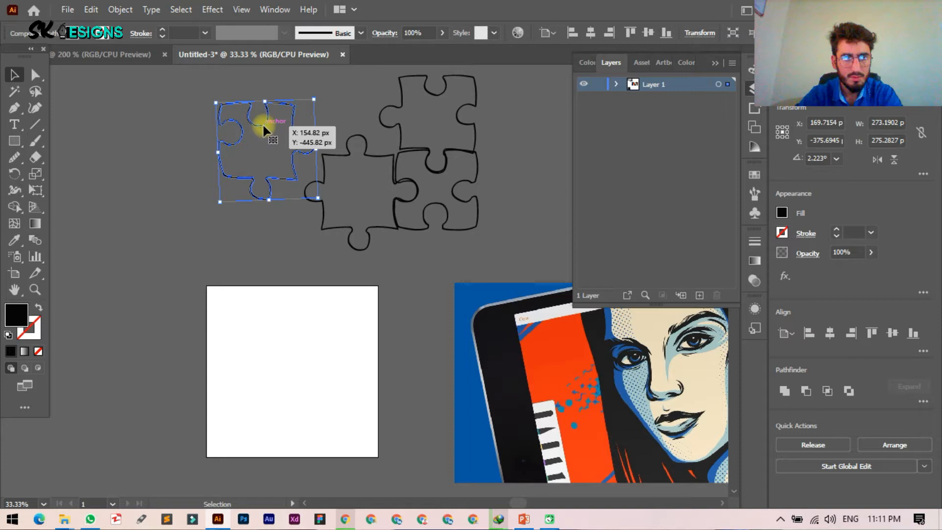
{"action": "key", "text": "ctrl+z"}
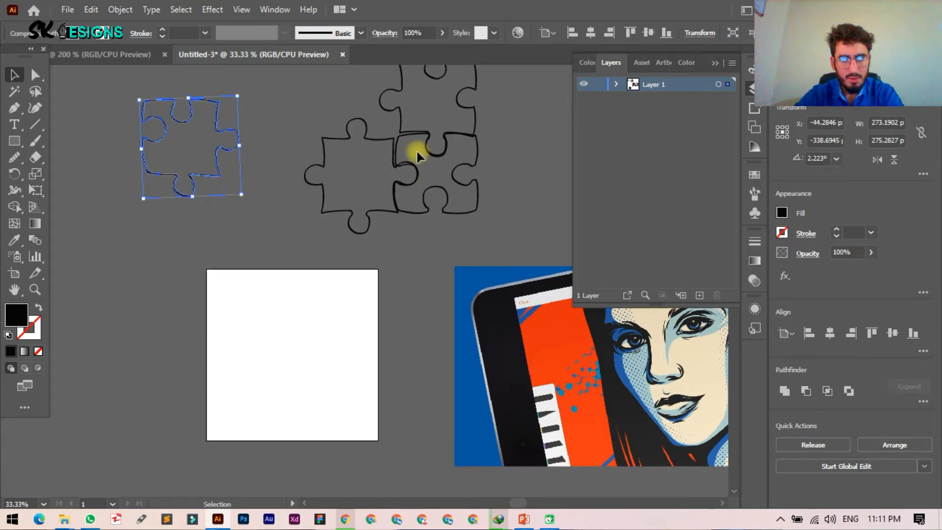
Try swapping the fill and stroke on all four puzzle pieces.
{"action": "left_click", "coordinate": [416, 149]}
{"action": "key", "text": "ctrl+minus"}
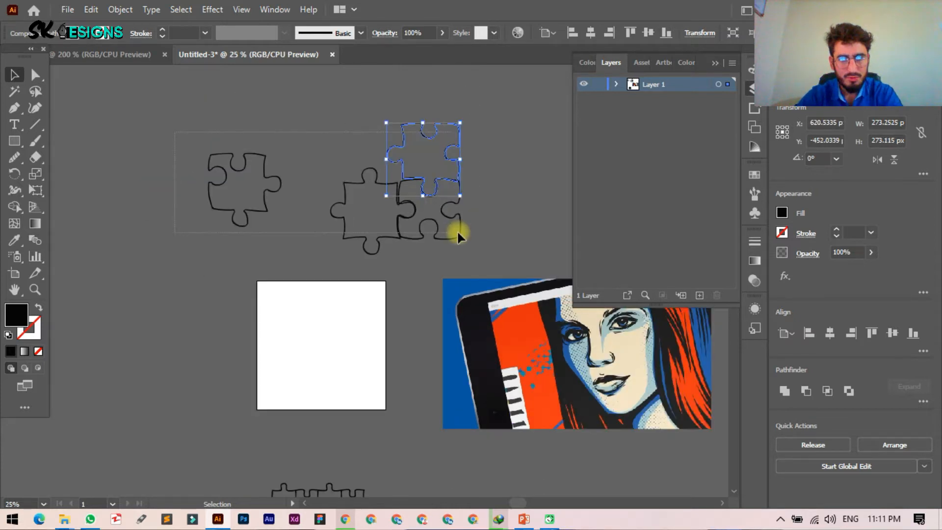
{"action": "left_click", "coordinate": [437, 224]}
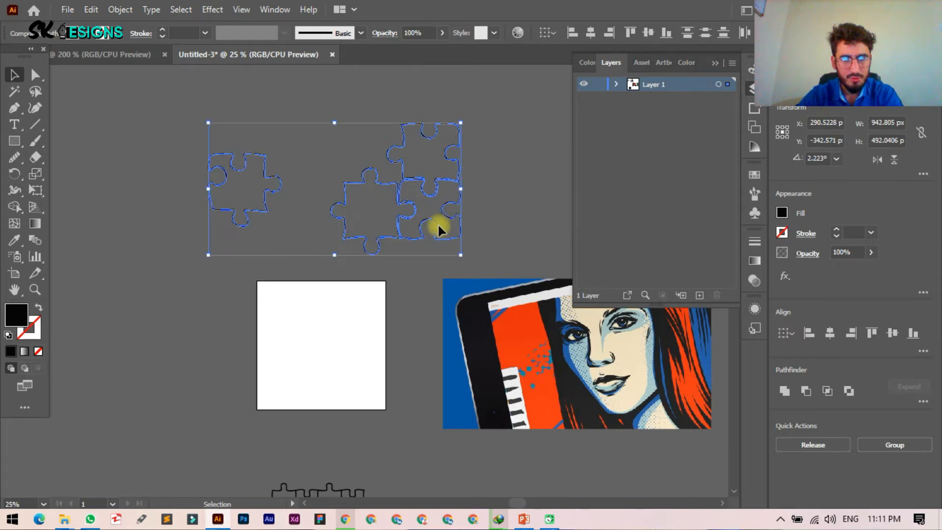
{"action": "left_click", "coordinate": [38, 308]}
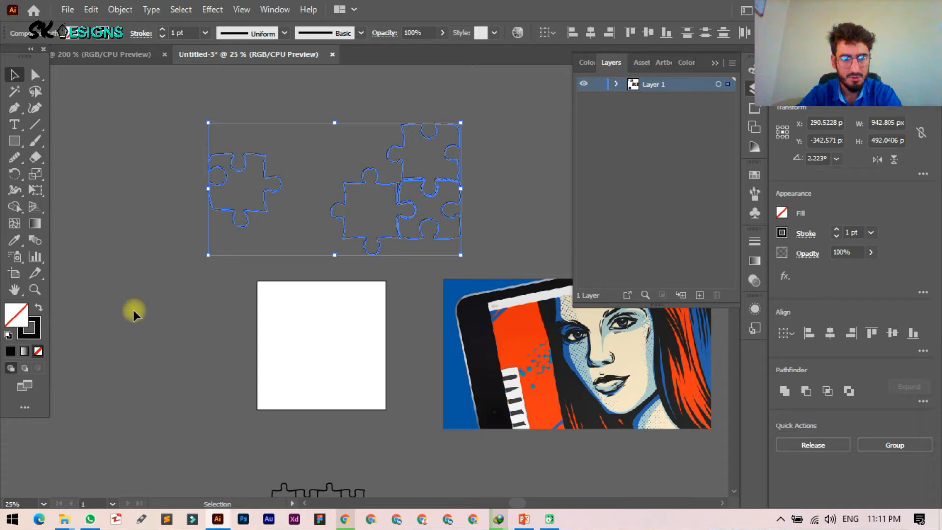
{"action": "key", "text": "ctrl+z"}
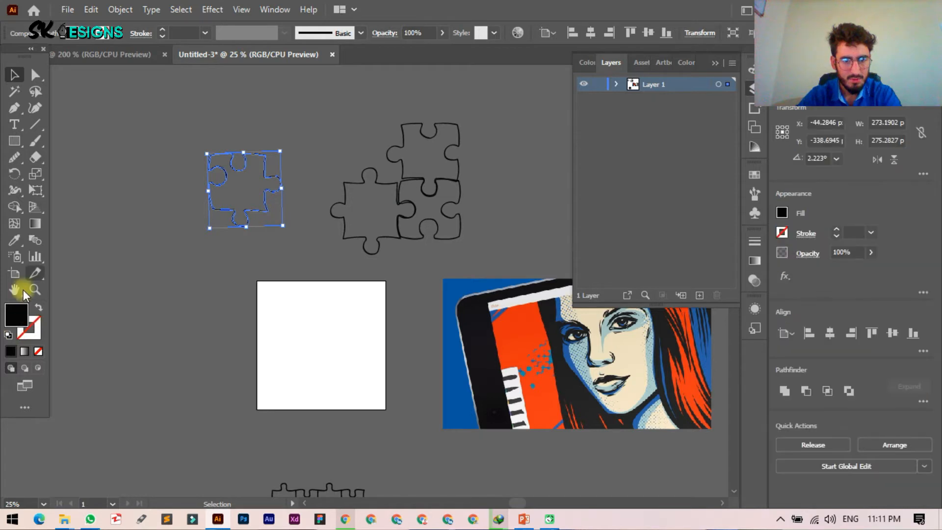
Set the loose puzzle piece's fill color to dark grey.
{"action": "double_click", "coordinate": [16, 314]}
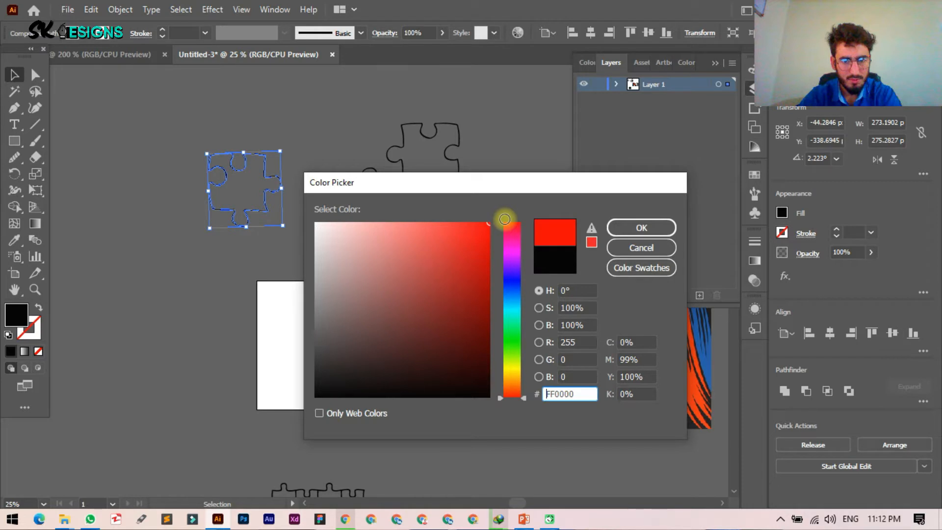
{"action": "key", "text": "Escape"}
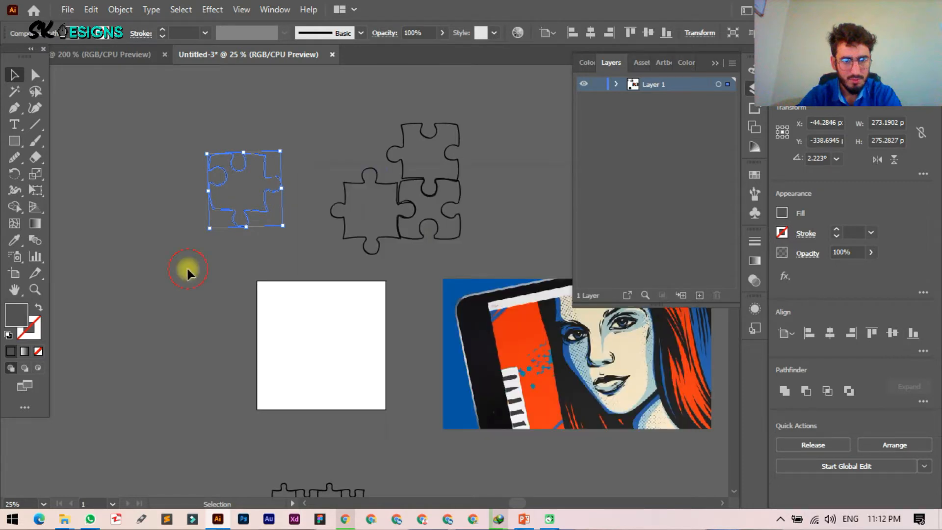
{"action": "left_click", "coordinate": [186, 267]}
{"action": "left_click", "coordinate": [23, 314]}
{"action": "left_click", "coordinate": [162, 232]}
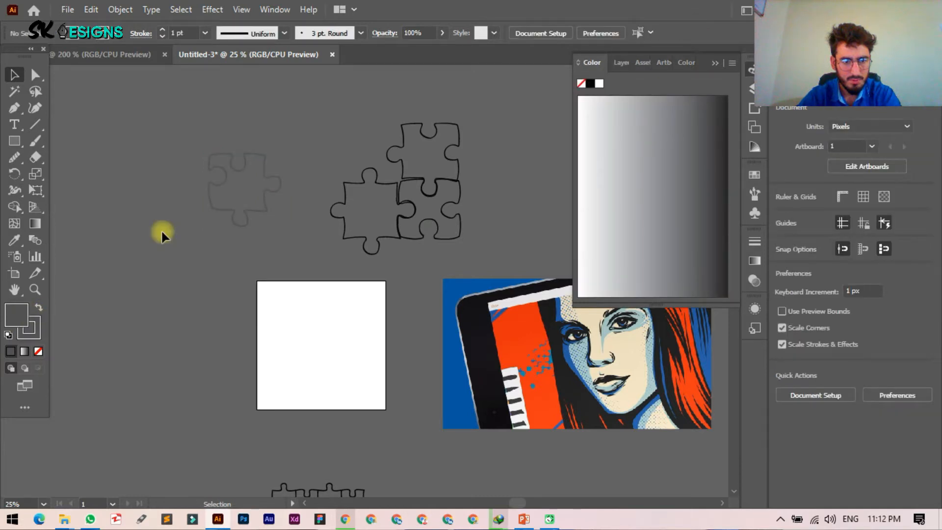
Try building filled interior shapes for all four puzzle pieces with Shape Builder.
{"action": "left_click_drag", "start_coordinate": [161, 228], "coordinate": [222, 143]}
{"action": "left_click_drag", "start_coordinate": [176, 138], "coordinate": [477, 226]}
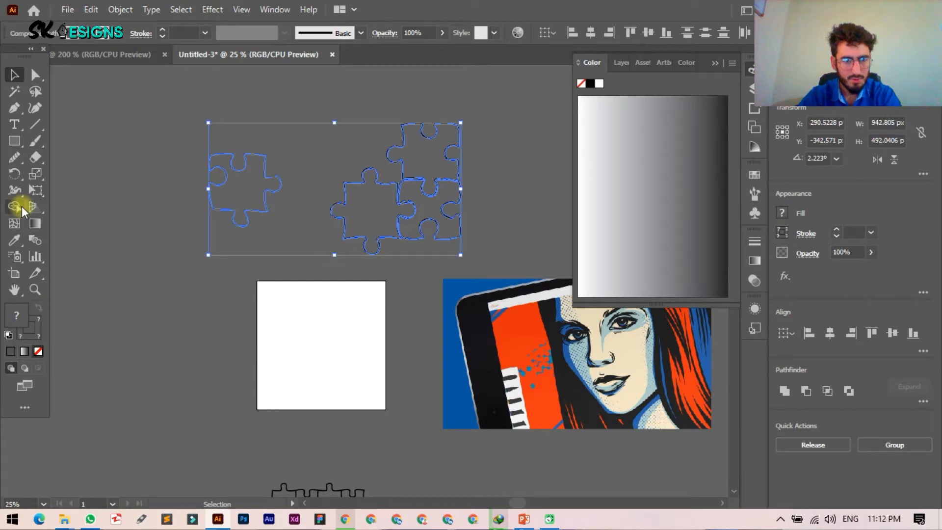
{"action": "left_click", "coordinate": [21, 207]}
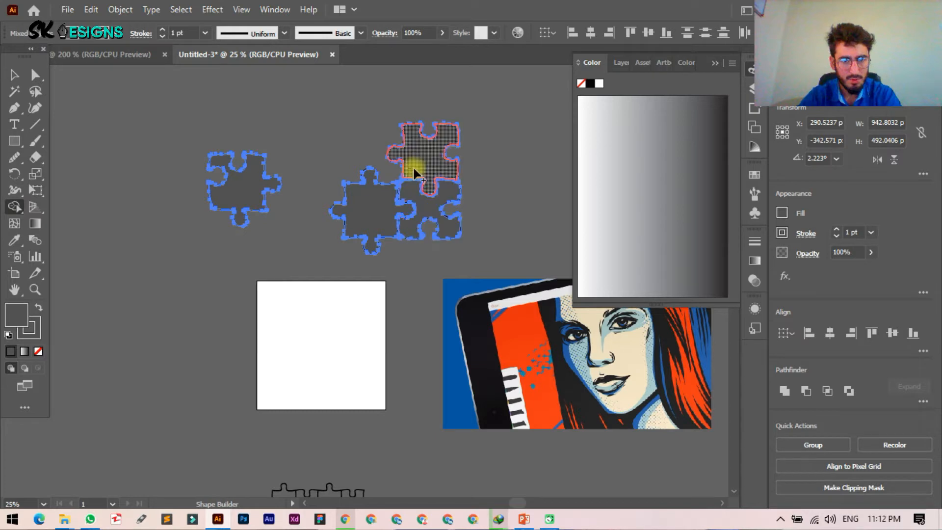
{"action": "left_click", "coordinate": [14, 75]}
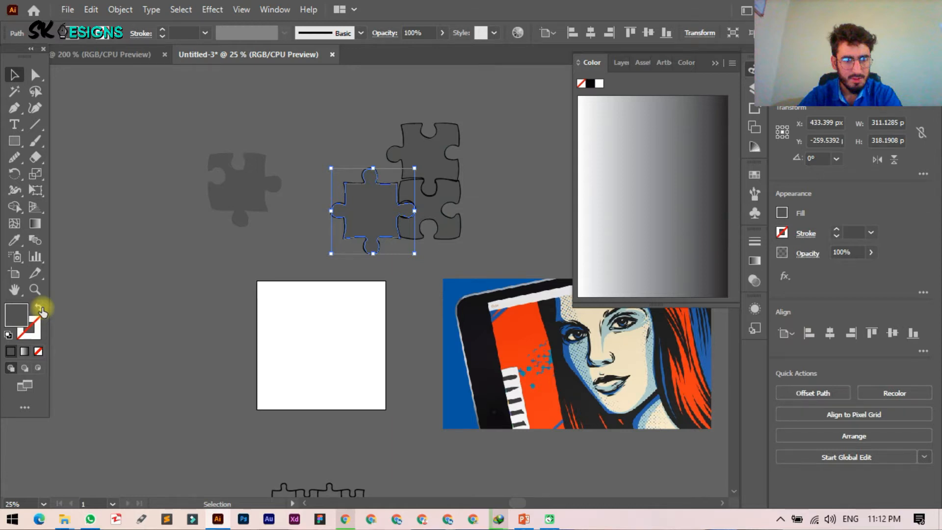
{"action": "key", "text": "ctrl+z"}
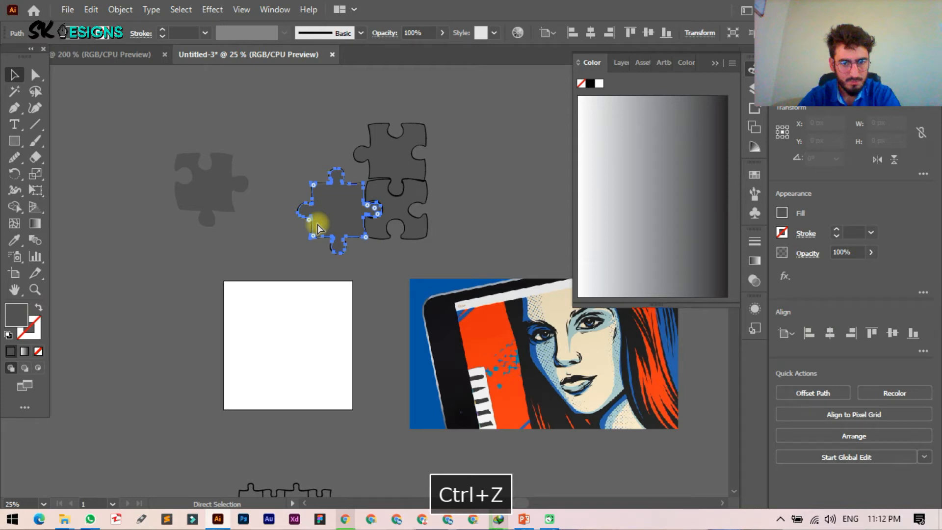
{"action": "key", "text": "ctrl+z"}
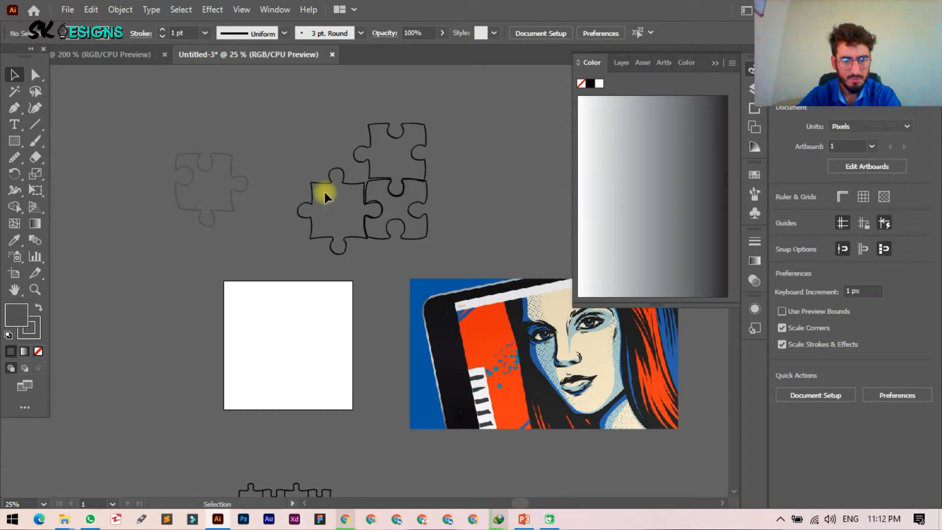
Copy the loose piece's grey appearance to the three fitted pieces with the Eyedropper and fill the piece interiors with Shape Builder.
{"action": "left_click", "coordinate": [324, 192]}
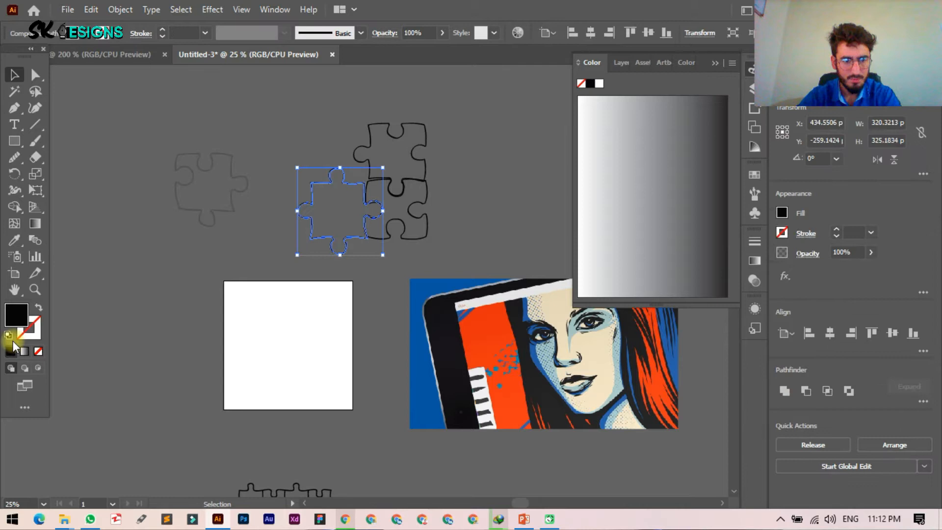
{"action": "key", "text": "i"}
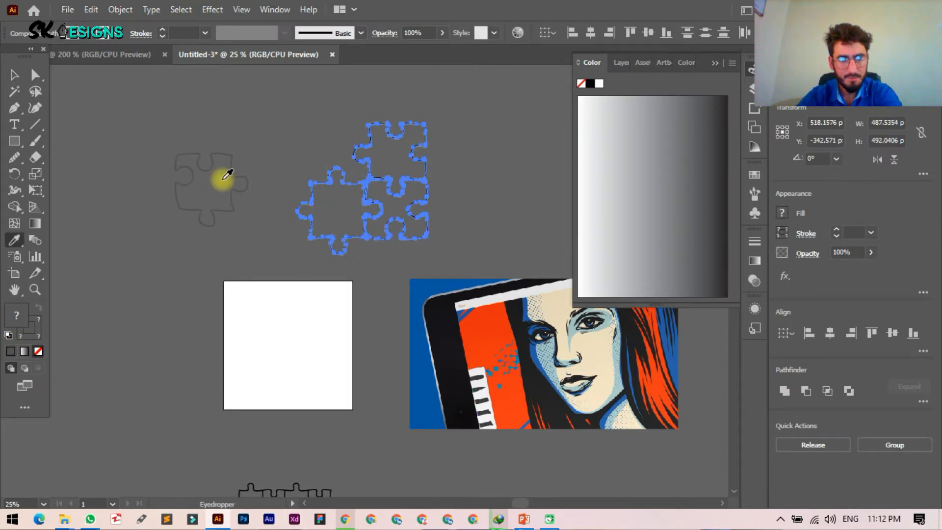
{"action": "left_click", "coordinate": [227, 174]}
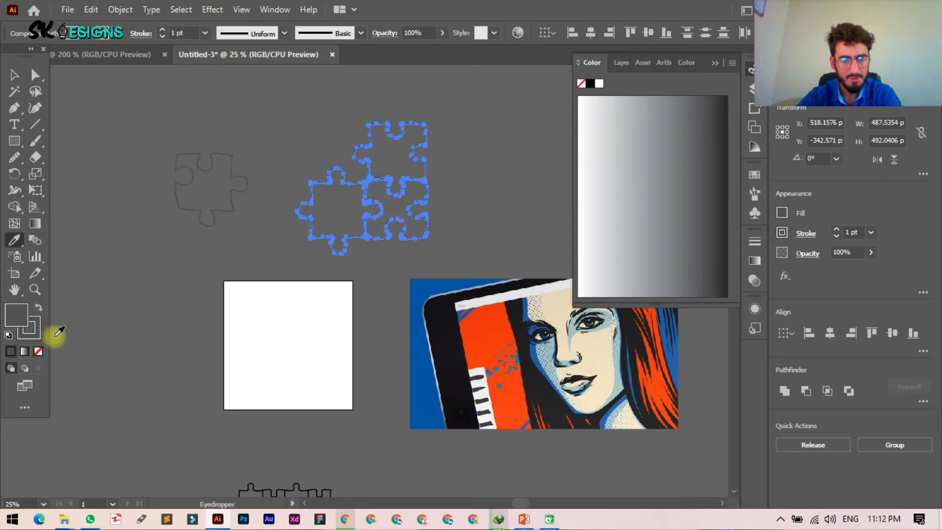
{"action": "key", "text": "v"}
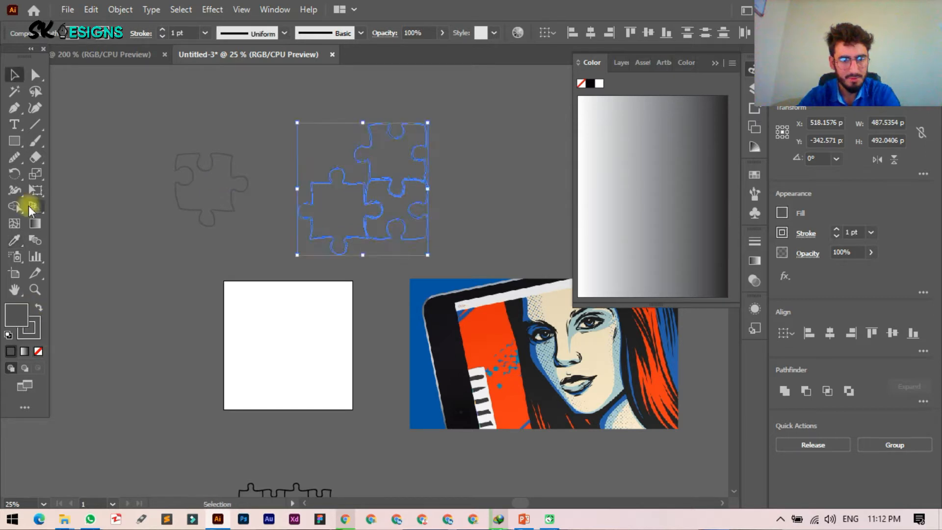
{"action": "left_click", "coordinate": [14, 206]}
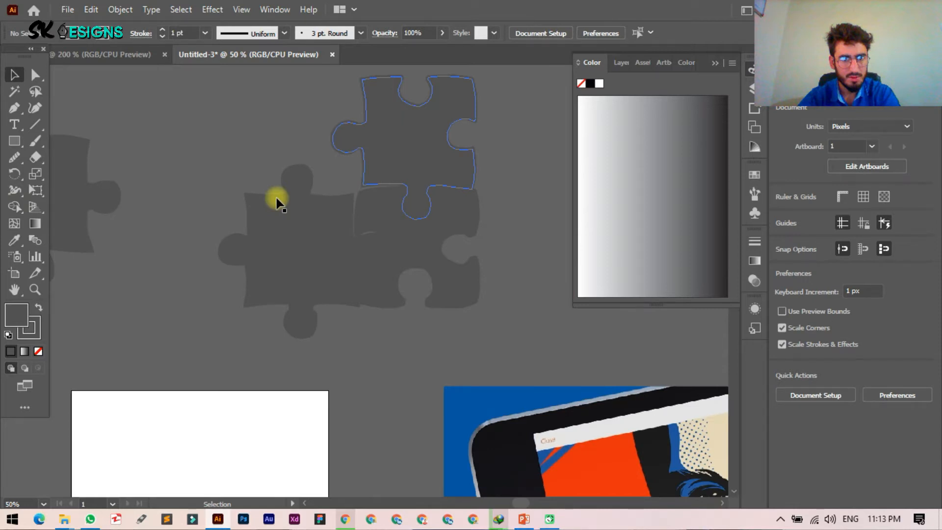
Remove the fill from the interior shapes of the puzzle pieces, keeping only their grey 1 pt stroke.
{"action": "left_click", "coordinate": [277, 201]}
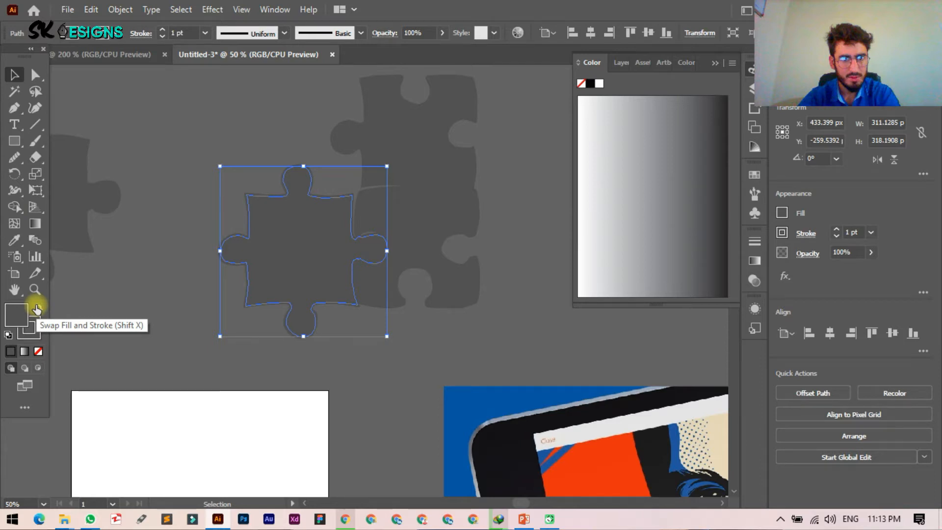
{"action": "left_click", "coordinate": [37, 309]}
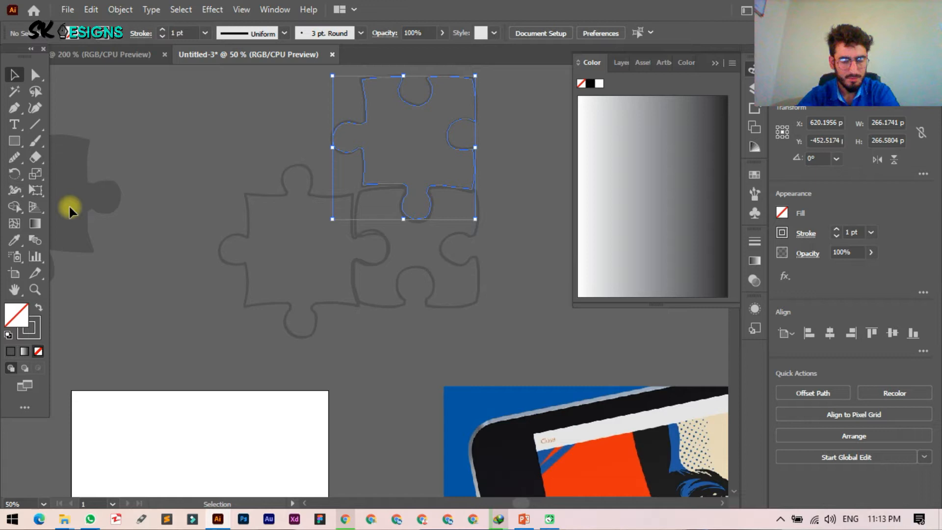
{"action": "left_click", "coordinate": [52, 273]}
{"action": "left_click", "coordinate": [38, 351]}
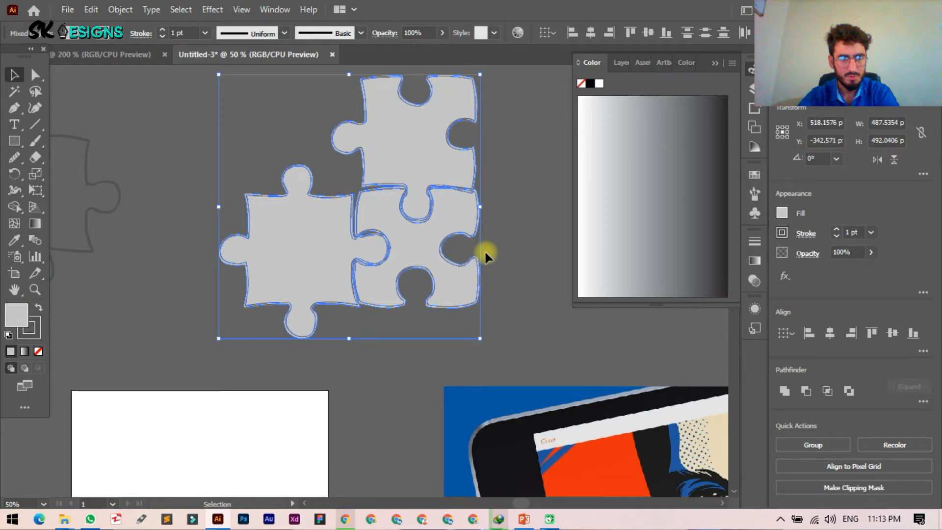
Try moving only the interior shape of the four-socket piece into the upper-left gap.
{"action": "left_click", "coordinate": [476, 258]}
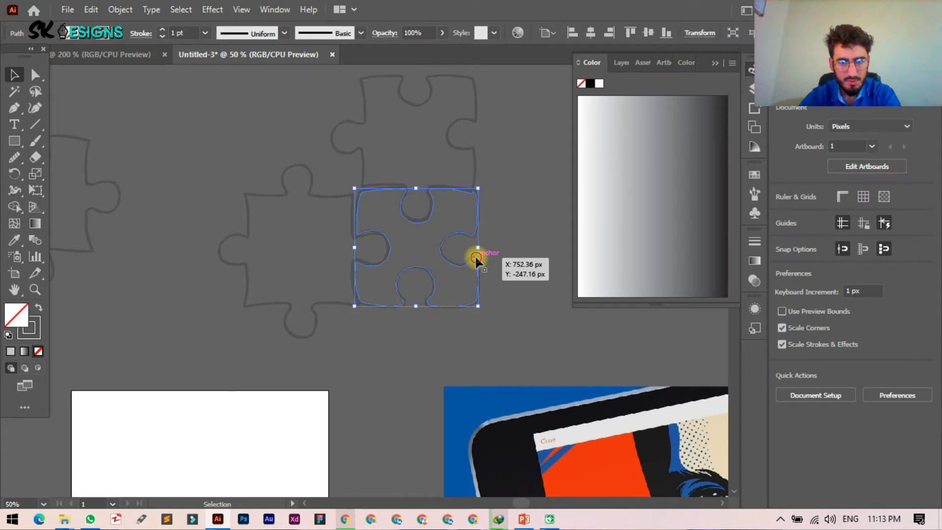
{"action": "left_click_drag", "start_coordinate": [475, 257], "coordinate": [354, 145]}
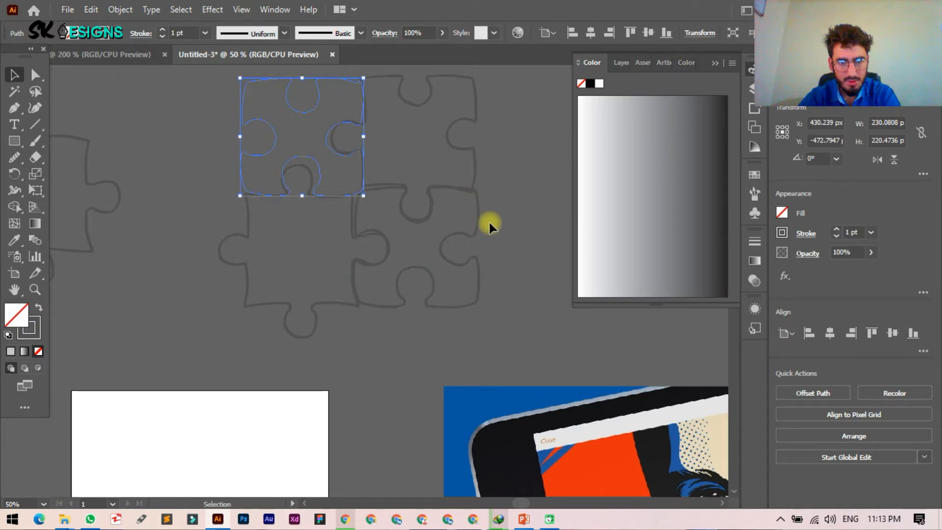
{"action": "key", "text": "ctrl+z"}
Move the whole four-socket piece, outline and interior shape together, from the lower-right spot into the upper-left gap.
{"action": "left_click_drag", "start_coordinate": [479, 227], "coordinate": [421, 171]}
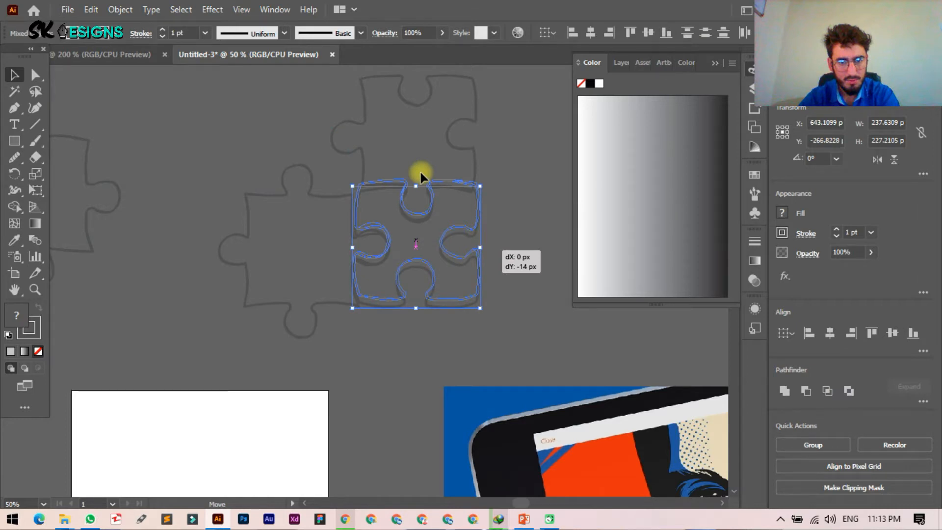
{"action": "left_click_drag", "start_coordinate": [420, 173], "coordinate": [363, 114]}
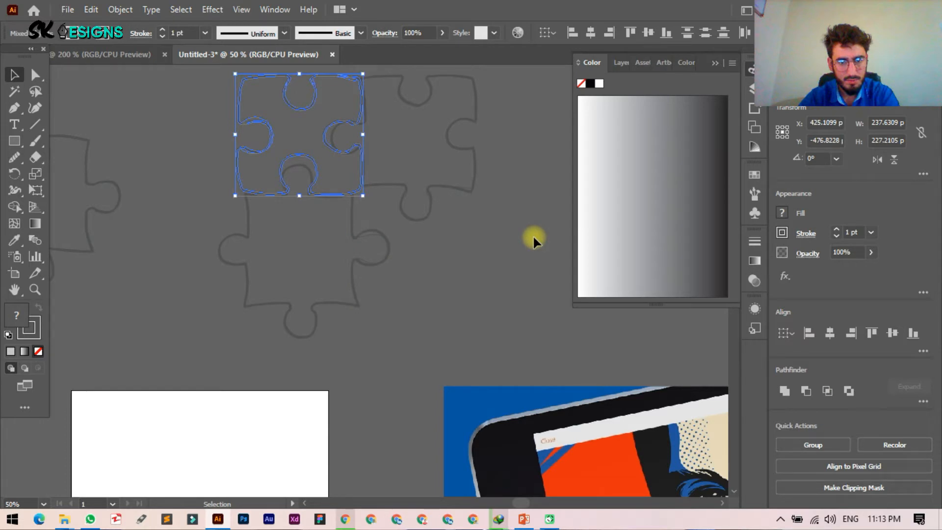
{"action": "left_click", "coordinate": [479, 273]}
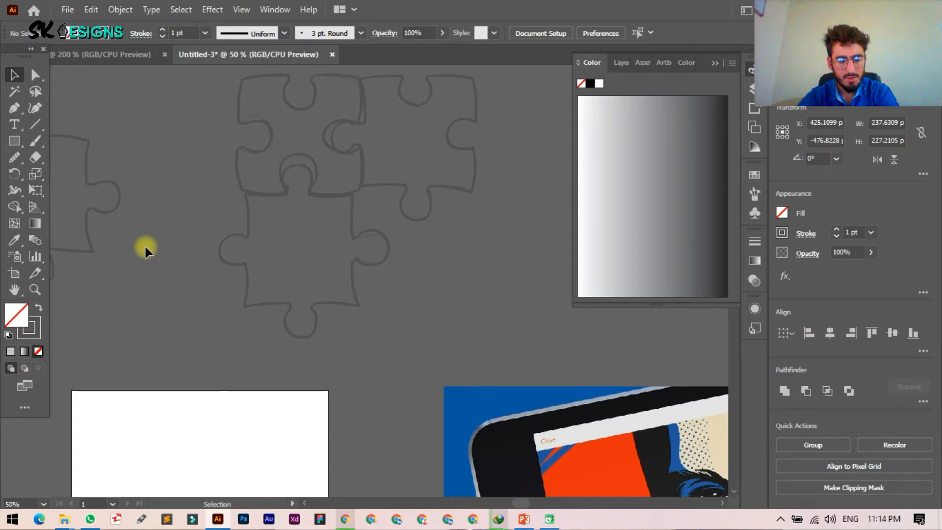
{"action": "left_click", "coordinate": [149, 248]}
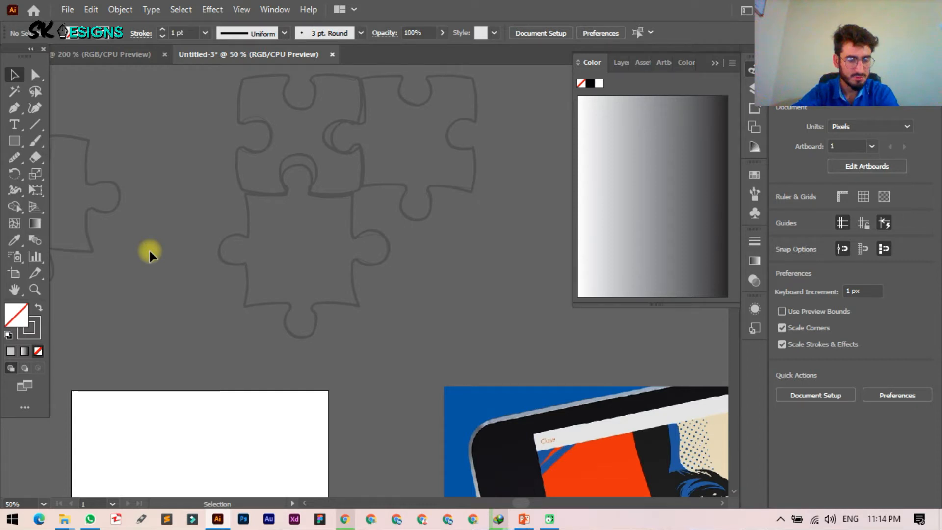
Try the loose piece in the lower-right and upper-right spots, and set it down just left of the upper-left piece.
{"action": "left_click_drag", "start_coordinate": [104, 181], "coordinate": [472, 243]}
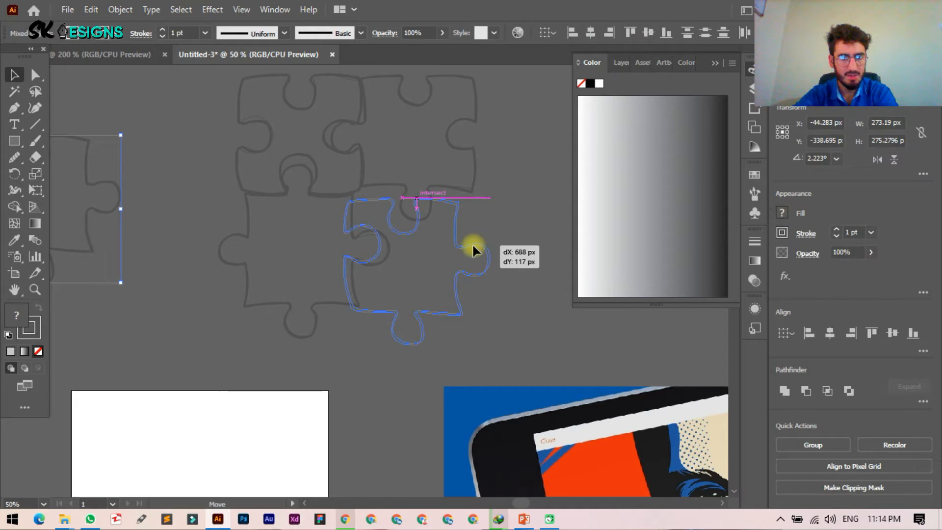
{"action": "left_click_drag", "start_coordinate": [472, 243], "coordinate": [510, 126]}
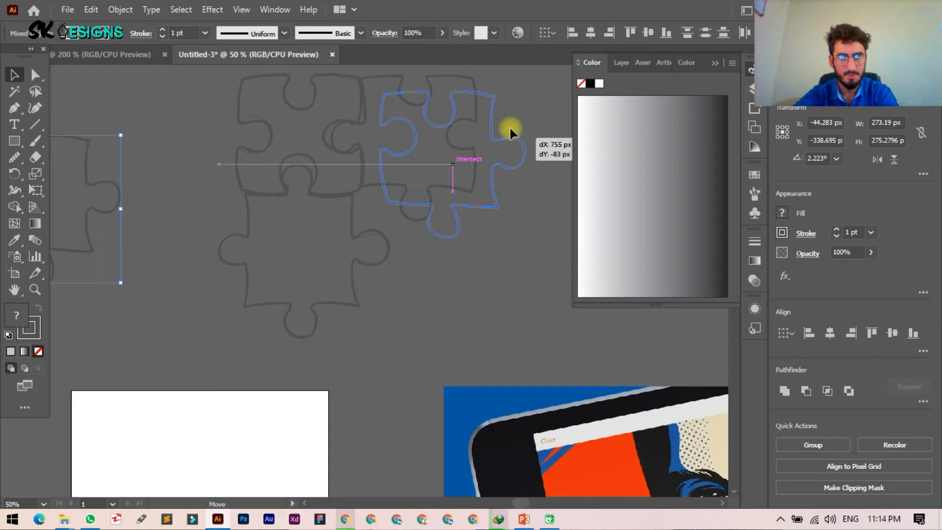
{"action": "left_click_drag", "start_coordinate": [510, 126], "coordinate": [148, 127]}
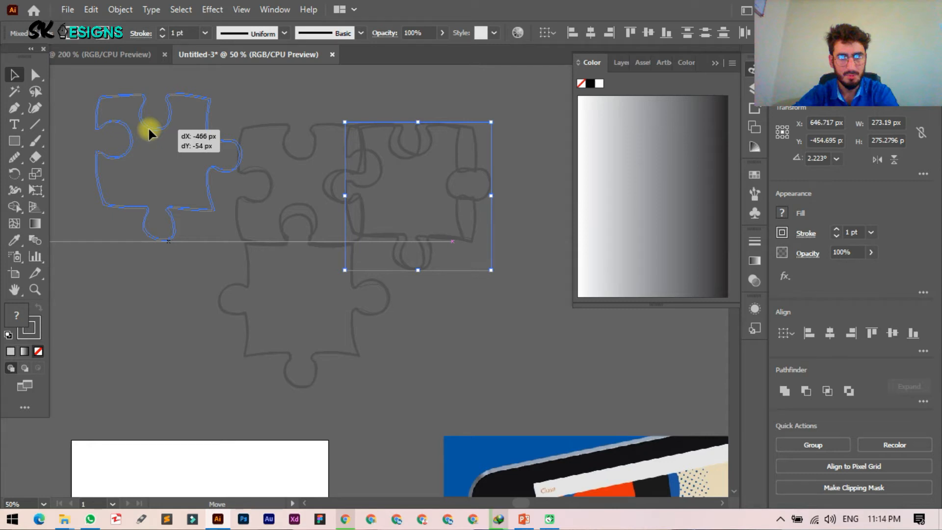
{"action": "left_click_drag", "start_coordinate": [148, 126], "coordinate": [149, 126]}
Try moving the four-socket piece's outline out of the upper-left spot toward the lower right.
{"action": "left_click", "coordinate": [301, 179]}
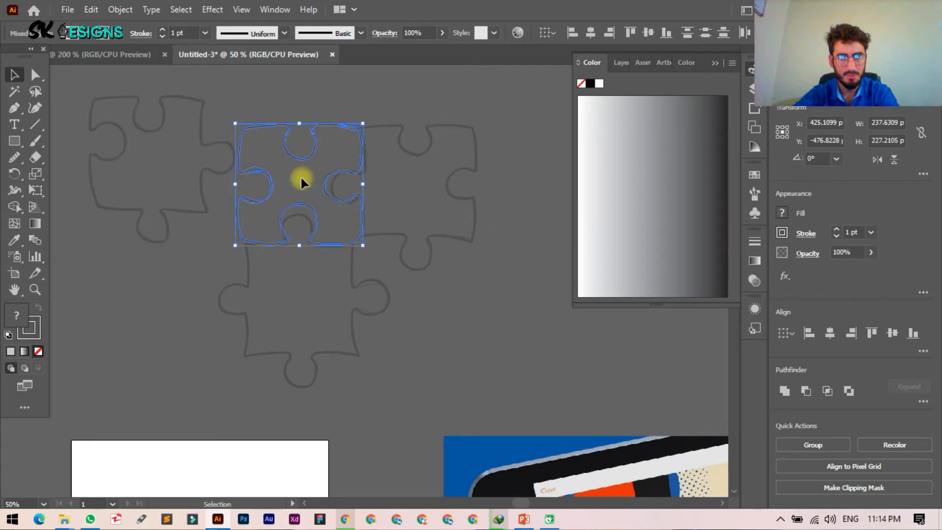
{"action": "left_click_drag", "start_coordinate": [288, 155], "coordinate": [462, 321]}
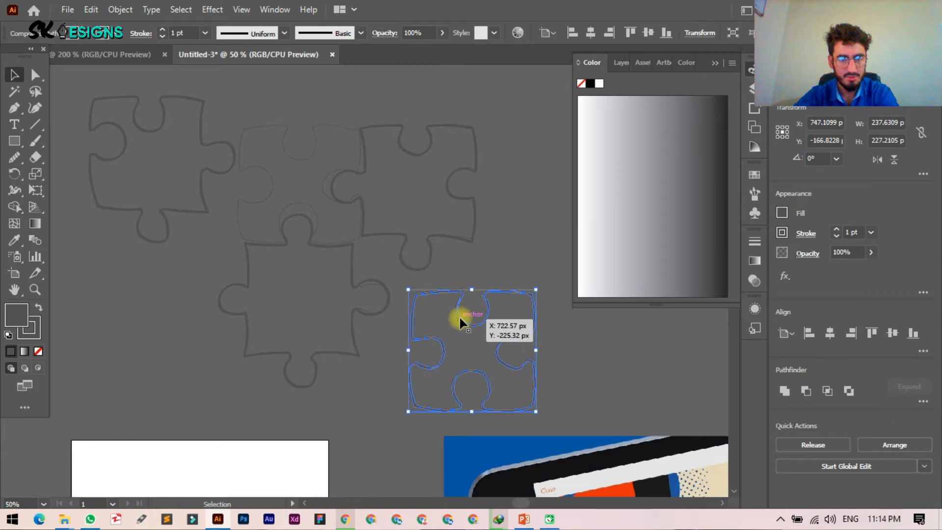
{"action": "left_click_drag", "start_coordinate": [456, 315], "coordinate": [294, 162]}
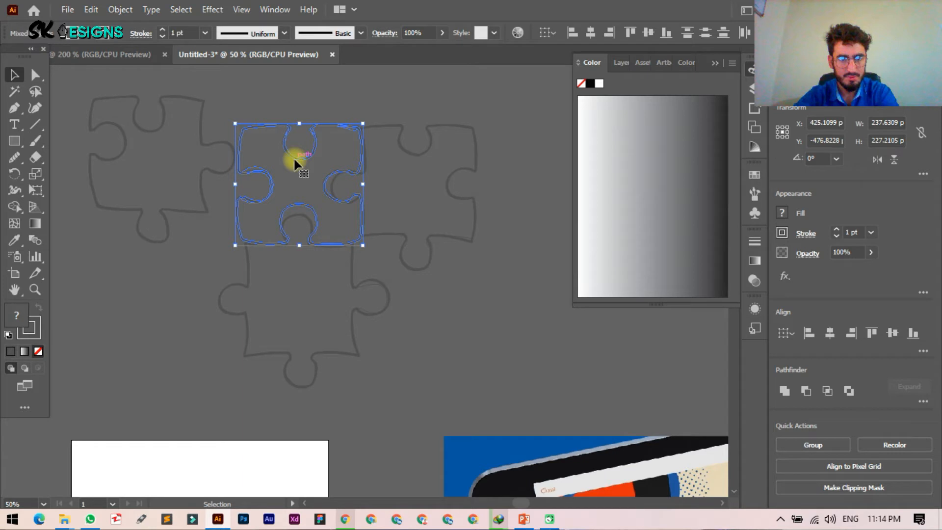
Group the four-socket piece's paths, set the piece aside below the loose piece, and undo the last changes to the four-tab piece.
{"action": "key", "text": "ctrl+g"}
{"action": "left_click_drag", "start_coordinate": [295, 160], "coordinate": [281, 126]}
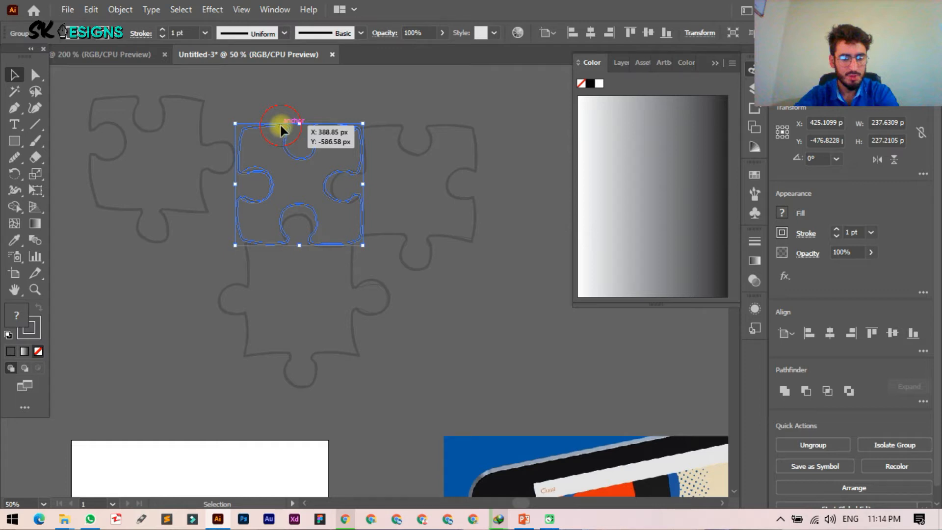
{"action": "key", "text": "ctrl+z"}
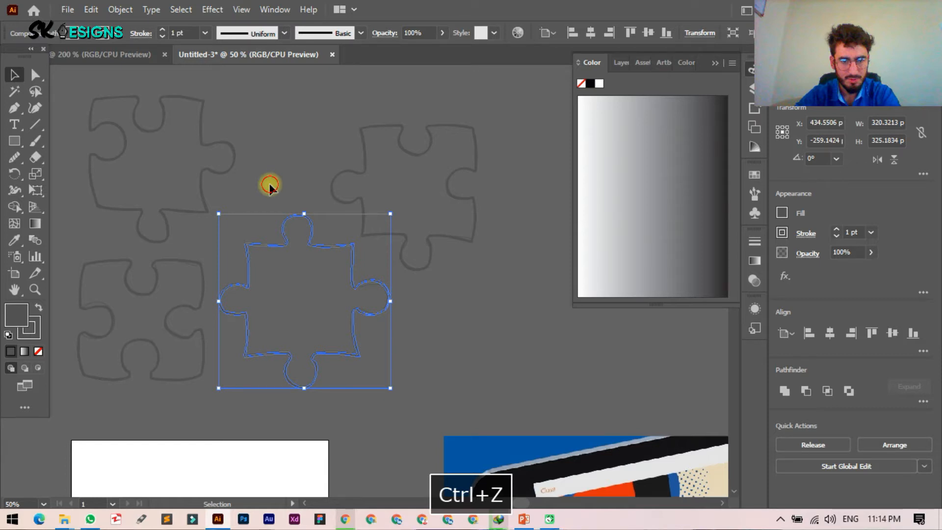
{"action": "key", "text": "ctrl+z"}
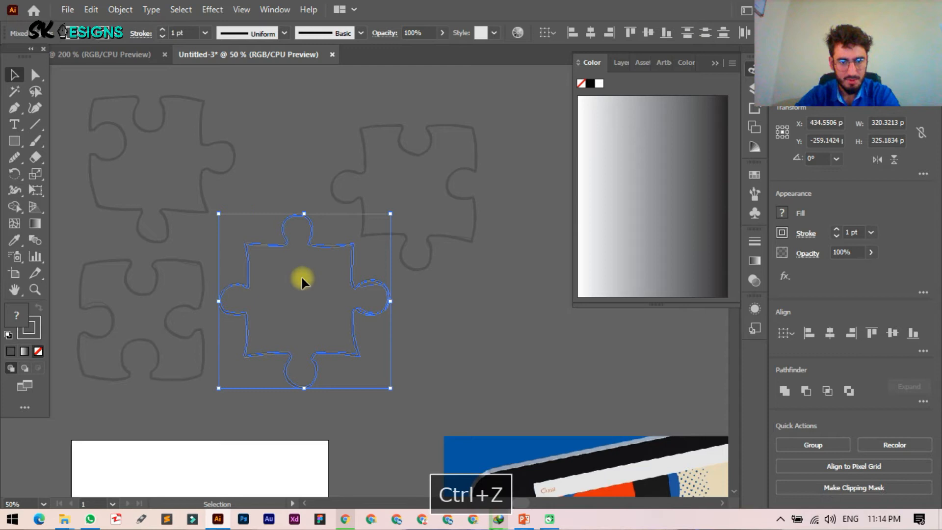
Fit the four-socket piece beneath the upper-left piece and move the four-tab piece against its right side.
{"action": "left_click_drag", "start_coordinate": [126, 280], "coordinate": [137, 257]}
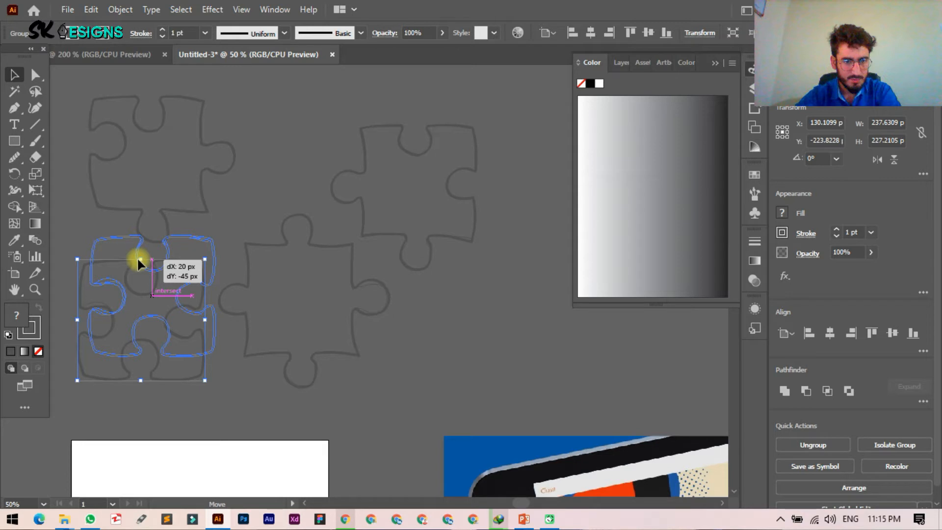
{"action": "left_click_drag", "start_coordinate": [137, 257], "coordinate": [139, 240]}
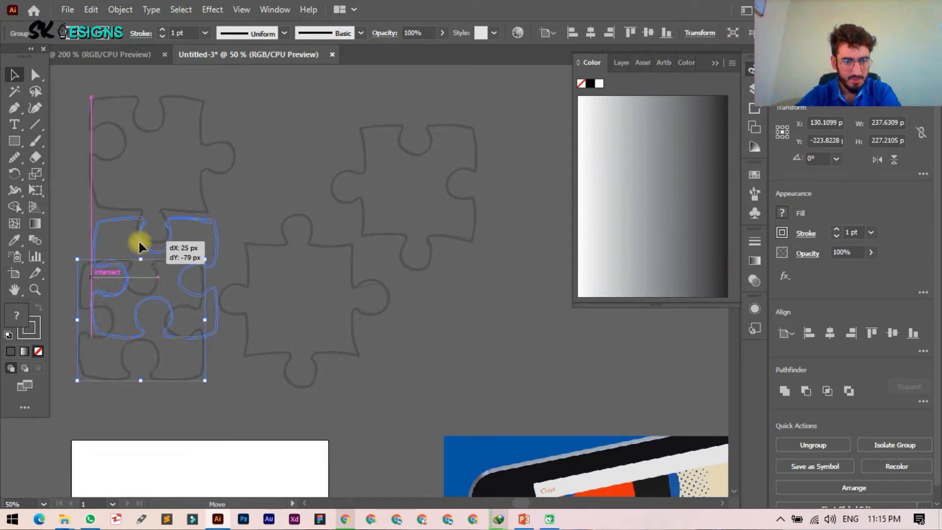
{"action": "left_click_drag", "start_coordinate": [265, 239], "coordinate": [266, 238]}
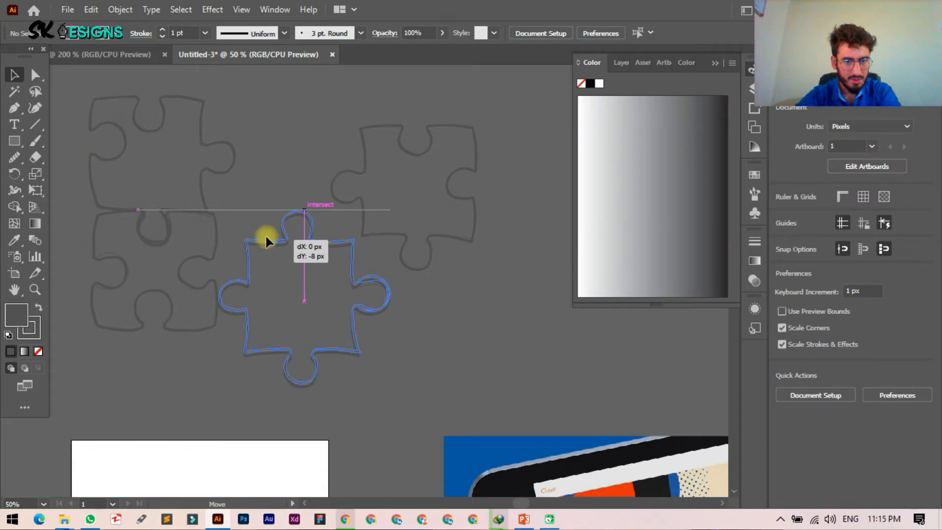
{"action": "left_click_drag", "start_coordinate": [266, 239], "coordinate": [228, 219]}
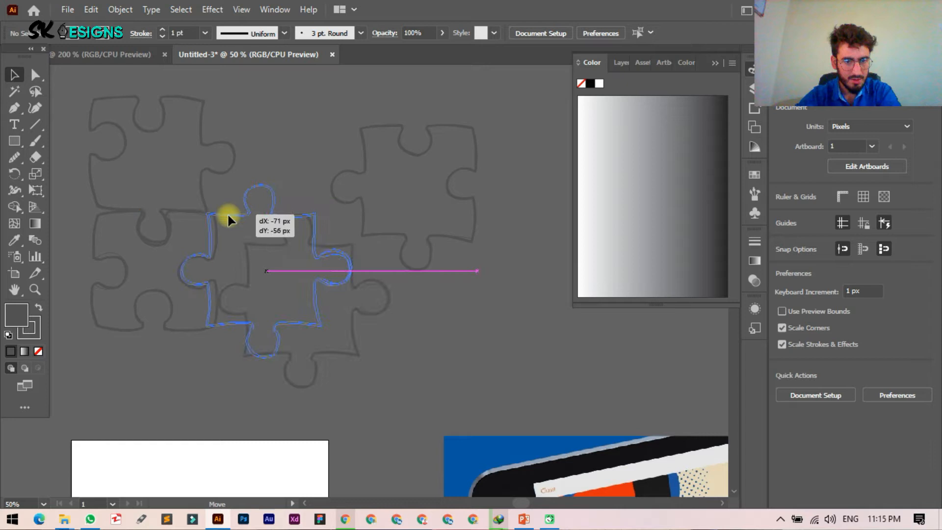
{"action": "left_click_drag", "start_coordinate": [228, 216], "coordinate": [228, 216]}
{"action": "left_click", "coordinate": [418, 181]}
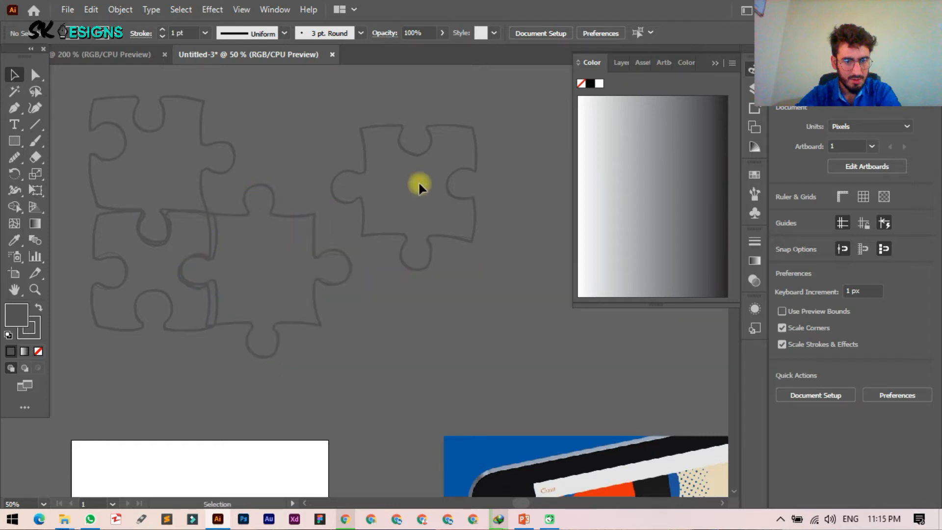
Nudge the four-tab piece slightly to the right so its edge lines up with the four-socket piece.
{"action": "left_click", "coordinate": [277, 216]}
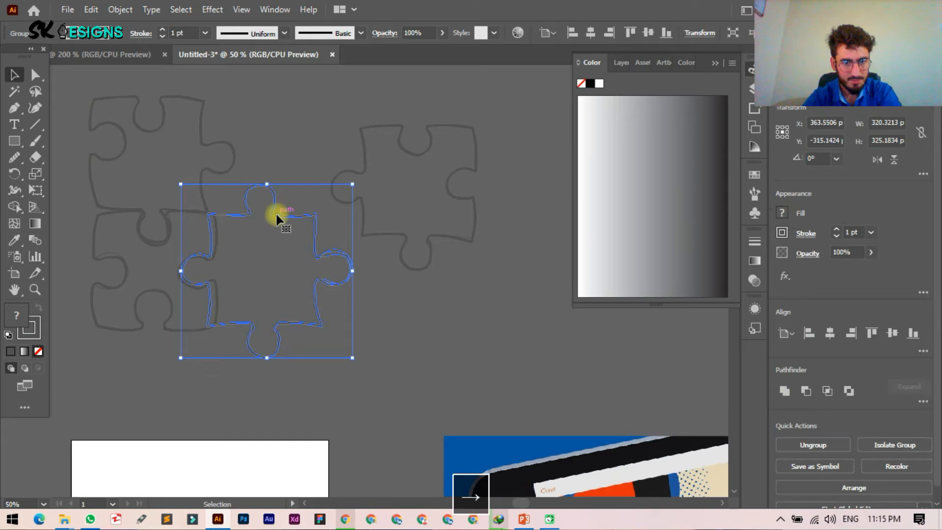
{"action": "key", "text": "Right"}
{"action": "key", "text": "Right"}
{"action": "key", "text": "Right"}
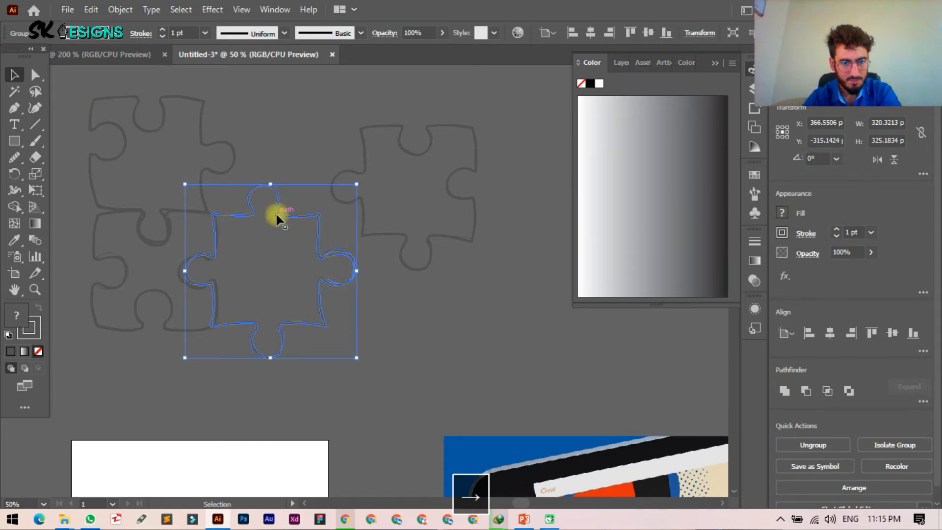
{"action": "key", "text": "Right"}
{"action": "left_click", "coordinate": [316, 189]}
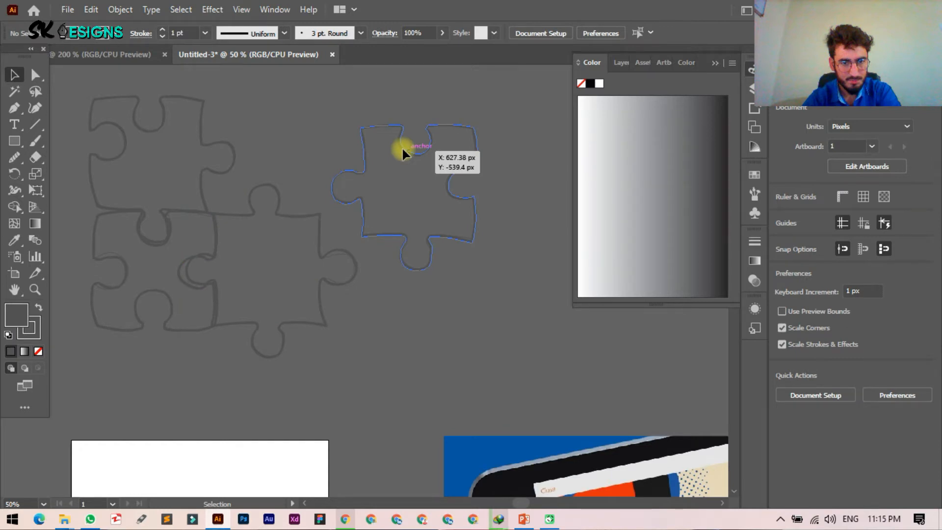
Set the loose two-tab piece aside toward the lower right and reorient the four-tab piece for a closer fit.
{"action": "left_click_drag", "start_coordinate": [402, 147], "coordinate": [452, 284]}
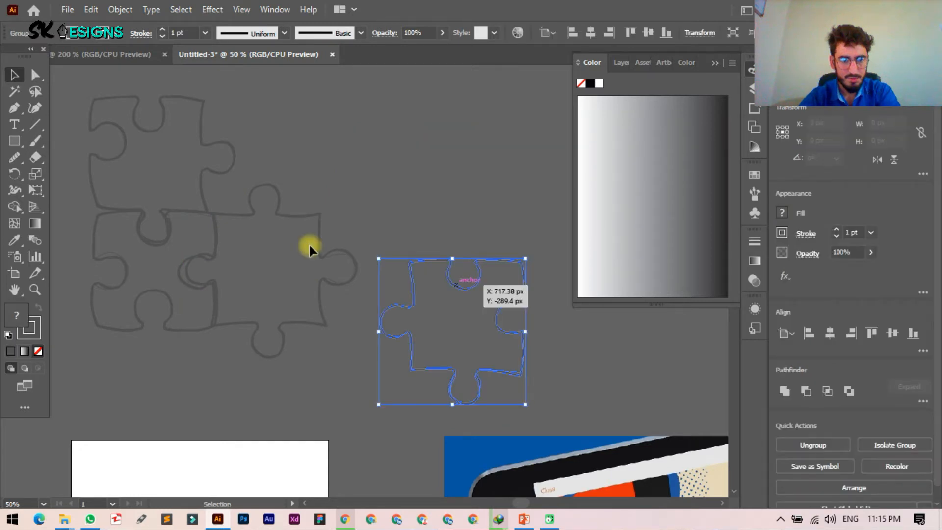
{"action": "mouse_move", "coordinate": [298, 215]}
{"action": "left_mouse_down"}
{"action": "mouse_move", "coordinate": [324, 95]}
{"action": "mouse_move", "coordinate": [371, 94]}
{"action": "mouse_move", "coordinate": [297, 215]}
{"action": "left_mouse_up"}
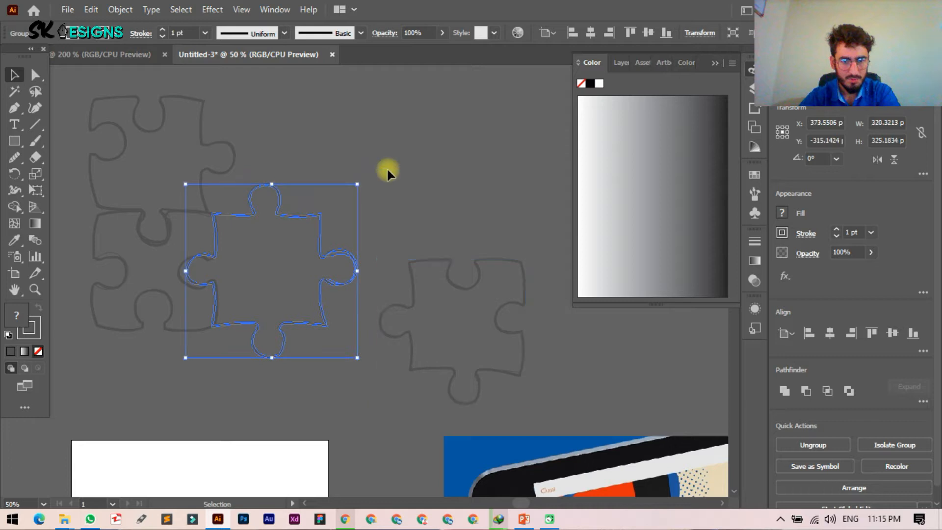
{"action": "left_click", "coordinate": [397, 208]}
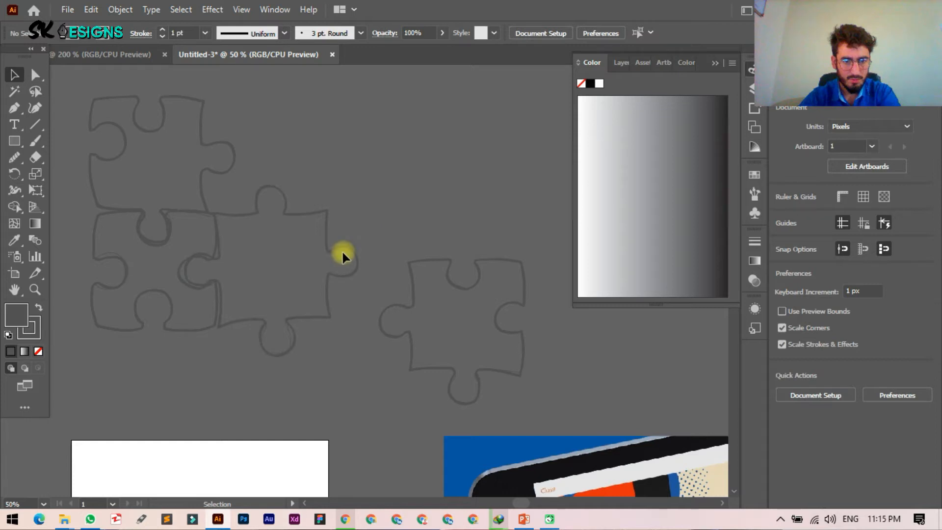
Rotate the loose two-tab piece 180° and fit it into the upper-right gap of the puzzle grid.
{"action": "left_click", "coordinate": [382, 260]}
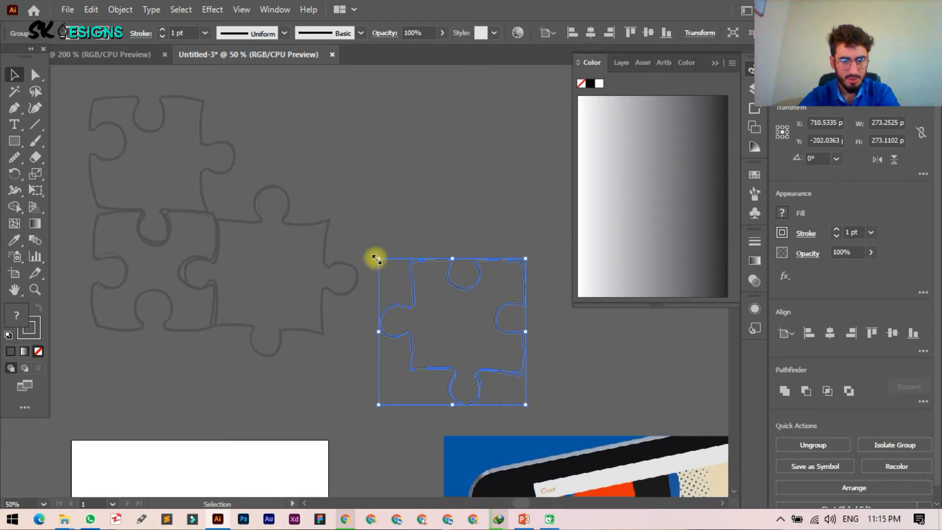
{"action": "left_click_drag", "start_coordinate": [529, 398], "coordinate": [406, 293]}
{"action": "left_click_drag", "start_coordinate": [404, 291], "coordinate": [231, 101]}
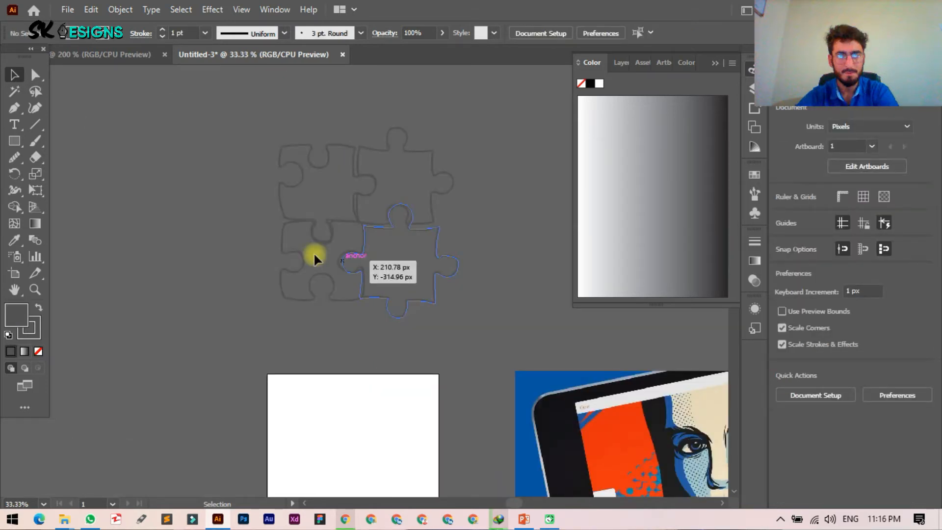
Move the four puzzle pieces to the empty area above and right of the portrait, spaced apart two by two.
{"action": "key", "text": "ctrl+minus"}
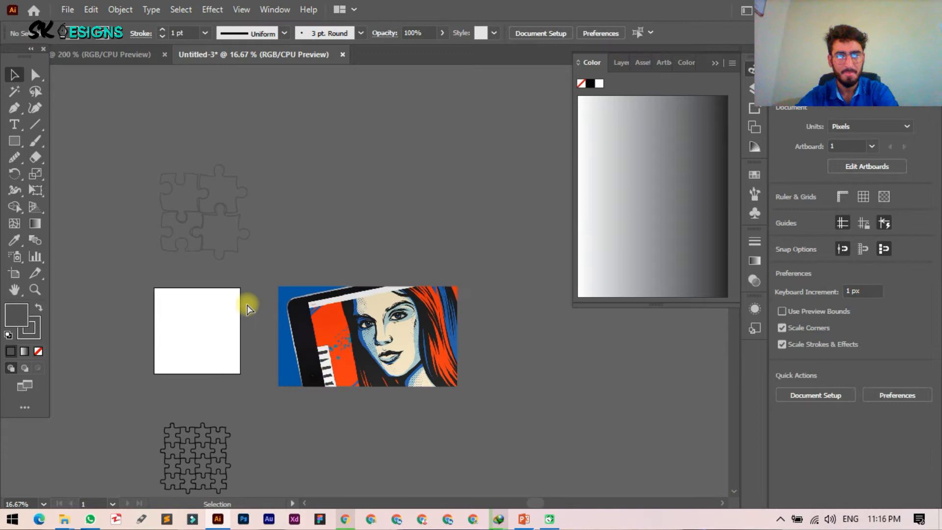
{"action": "left_click_drag", "start_coordinate": [198, 177], "coordinate": [517, 160]}
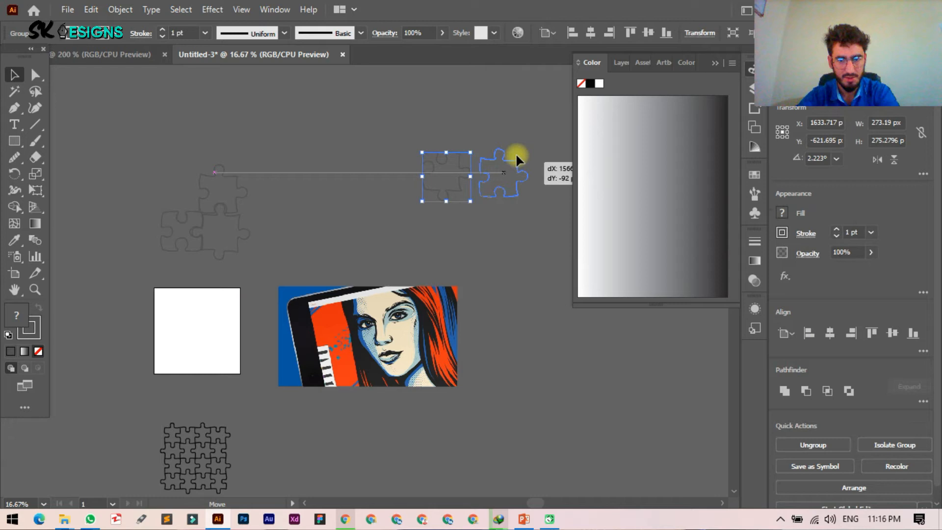
{"action": "left_click_drag", "start_coordinate": [516, 156], "coordinate": [503, 208]}
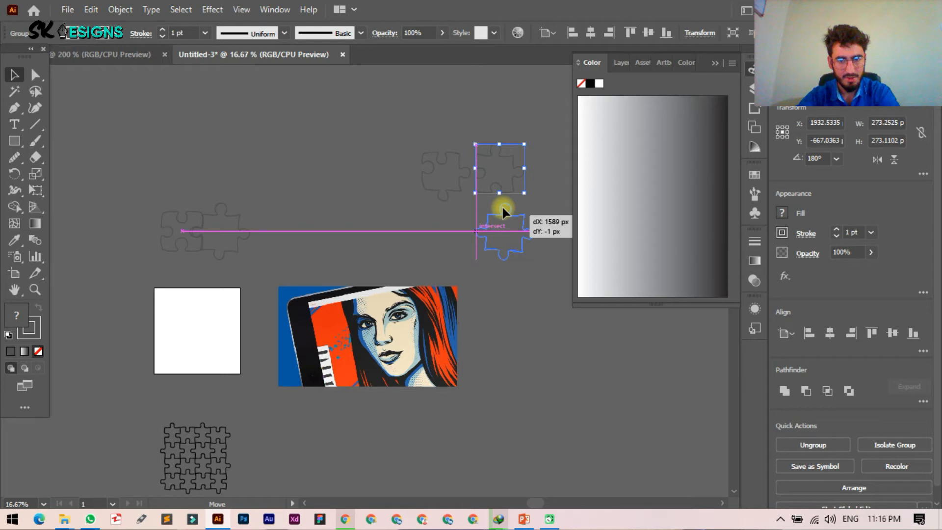
{"action": "left_click_drag", "start_coordinate": [503, 209], "coordinate": [454, 212]}
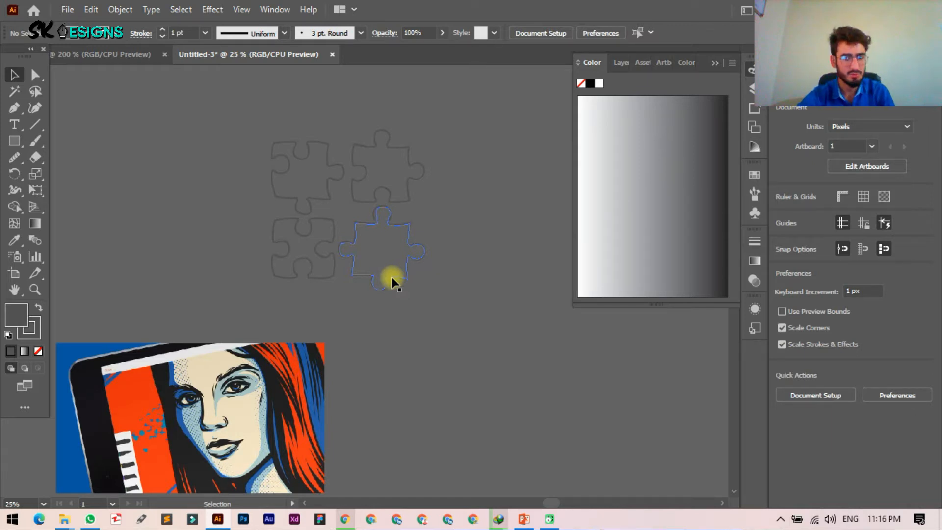
Stretch the portrait image to 618 px high so it covers the four puzzle pieces, and set it down below them.
{"action": "left_click_drag", "start_coordinate": [393, 282], "coordinate": [417, 165]}
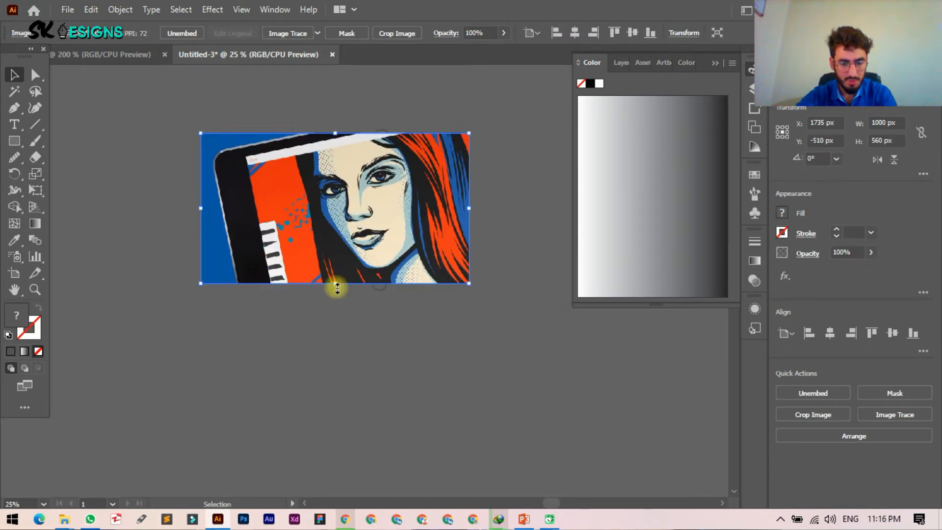
{"action": "left_click_drag", "start_coordinate": [337, 288], "coordinate": [337, 296]}
{"action": "left_click", "coordinate": [453, 308]}
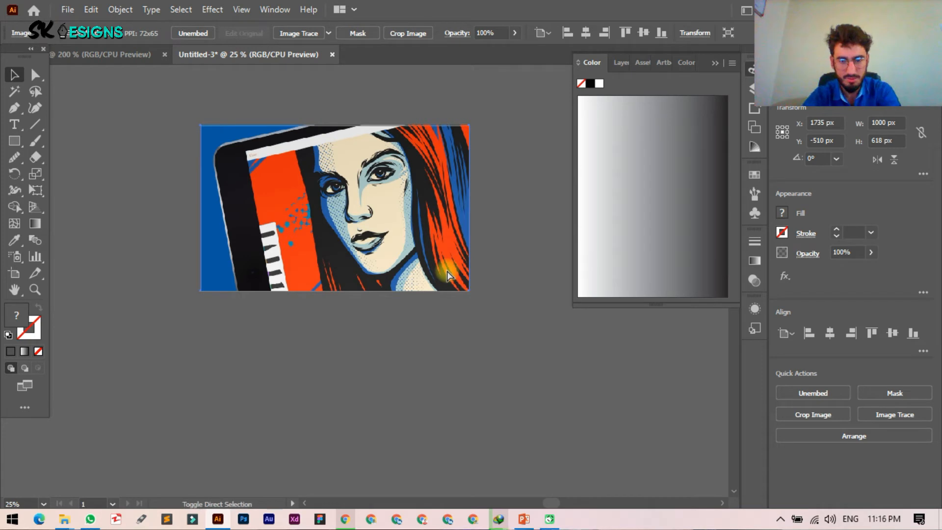
{"action": "left_click", "coordinate": [452, 275]}
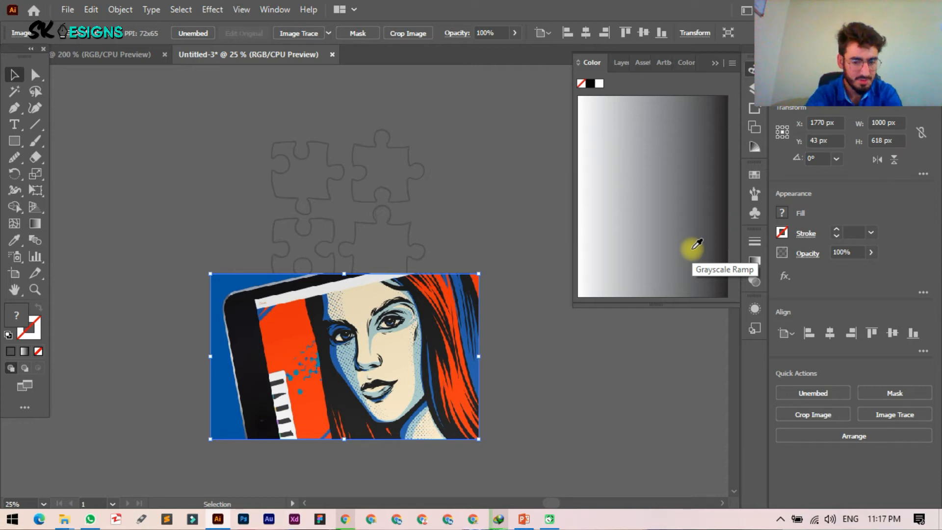
List the objects inside Layer 1 and examine the contents of the first puzzle-piece group.
{"action": "key", "text": "F7"}
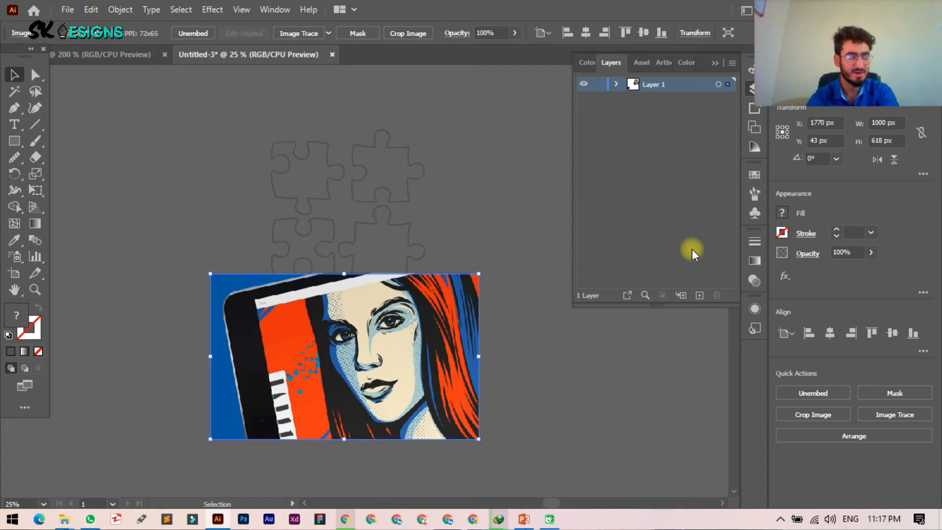
{"action": "left_click", "coordinate": [617, 84]}
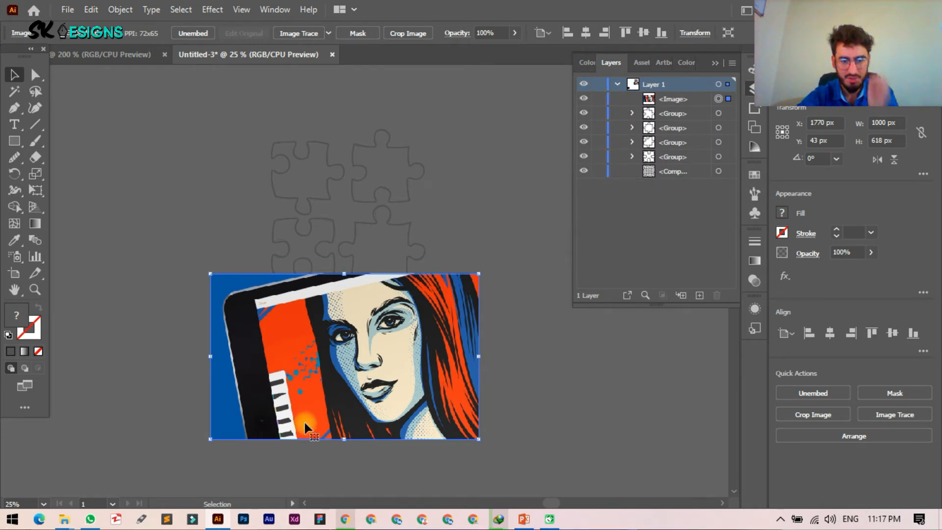
{"action": "left_click_drag", "start_coordinate": [305, 420], "coordinate": [426, 290]}
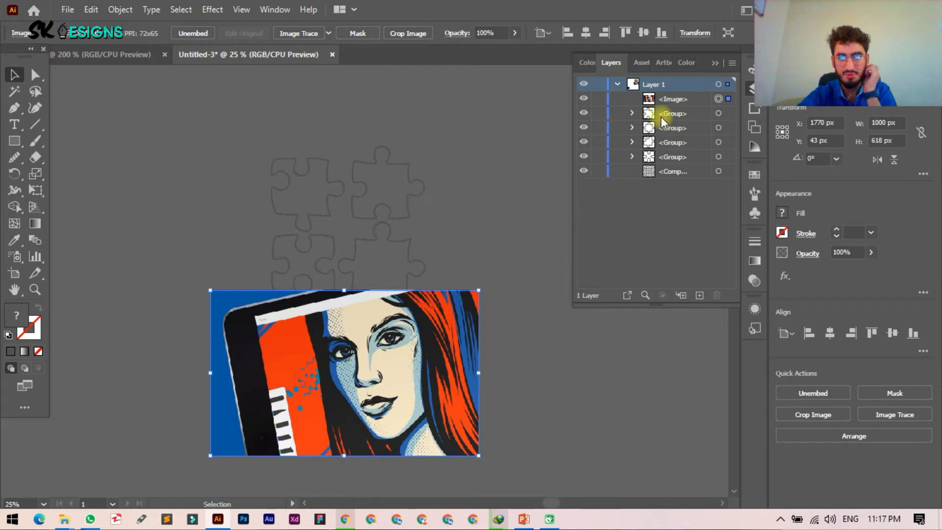
{"action": "left_click", "coordinate": [632, 113]}
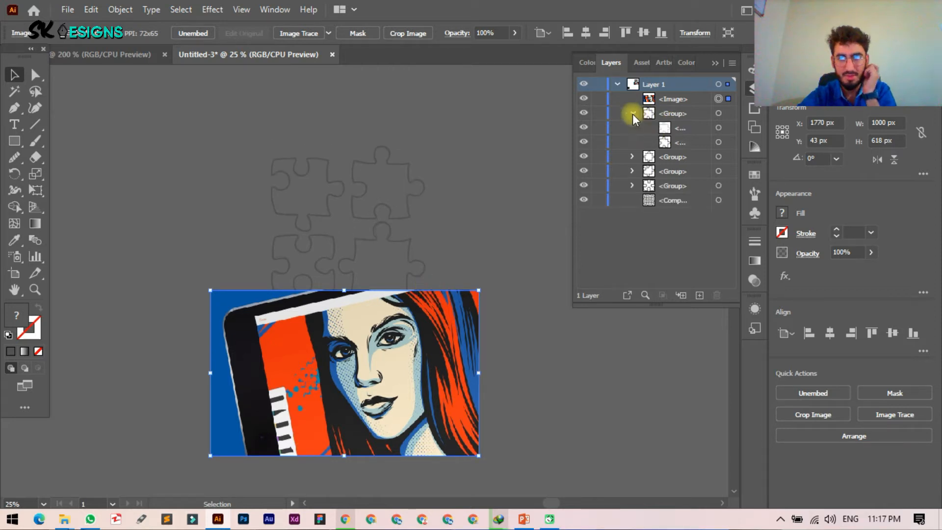
{"action": "left_click", "coordinate": [632, 113]}
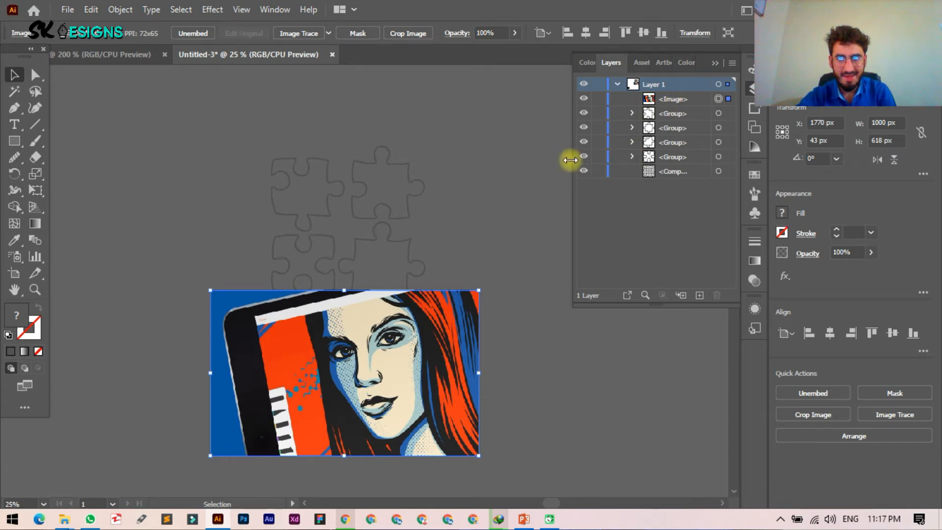
Place the portrait image over the four puzzle pieces and clear away the three trial copies made of it.
{"action": "left_click", "coordinate": [346, 380]}
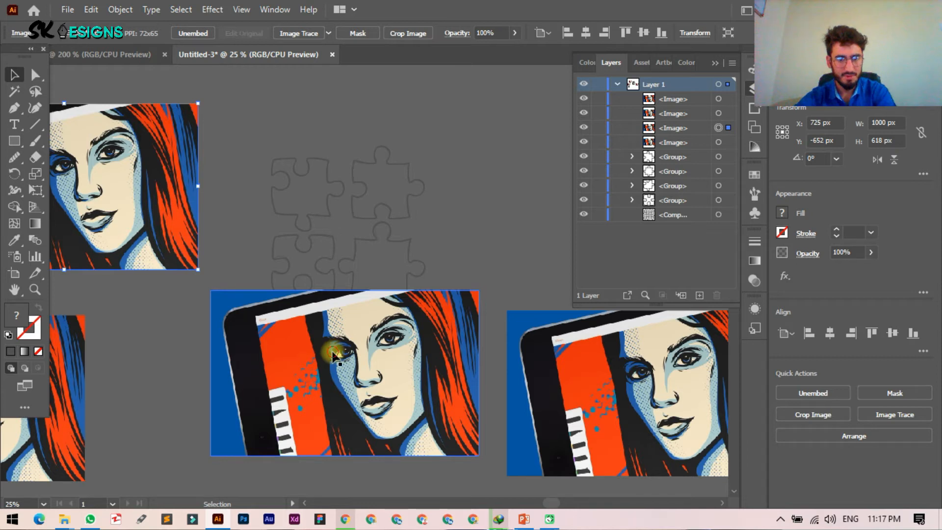
{"action": "left_click_drag", "start_coordinate": [333, 354], "coordinate": [340, 194]}
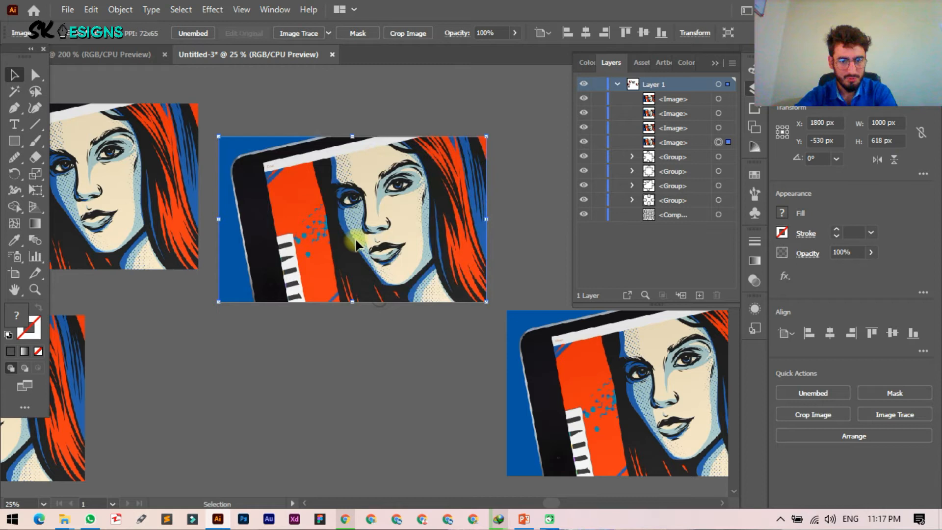
{"action": "left_click_drag", "start_coordinate": [356, 244], "coordinate": [355, 248]}
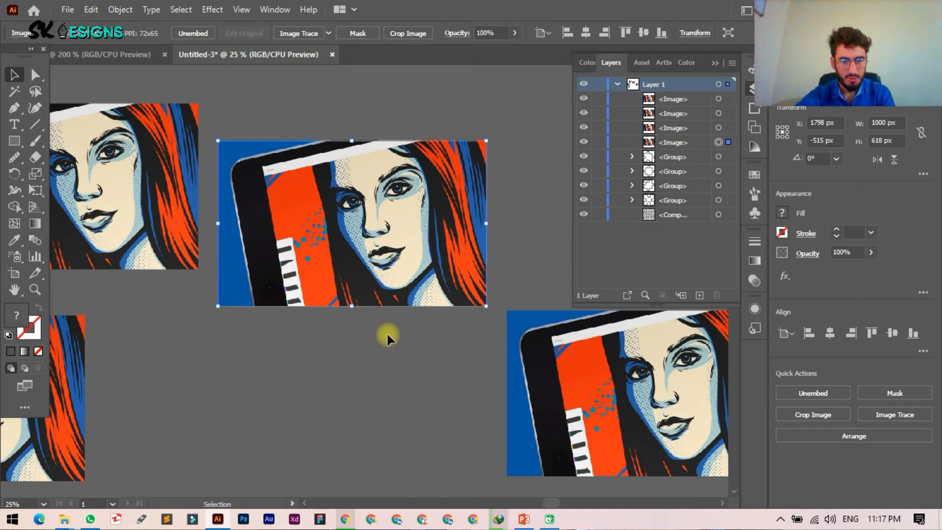
{"action": "left_click", "coordinate": [141, 192]}
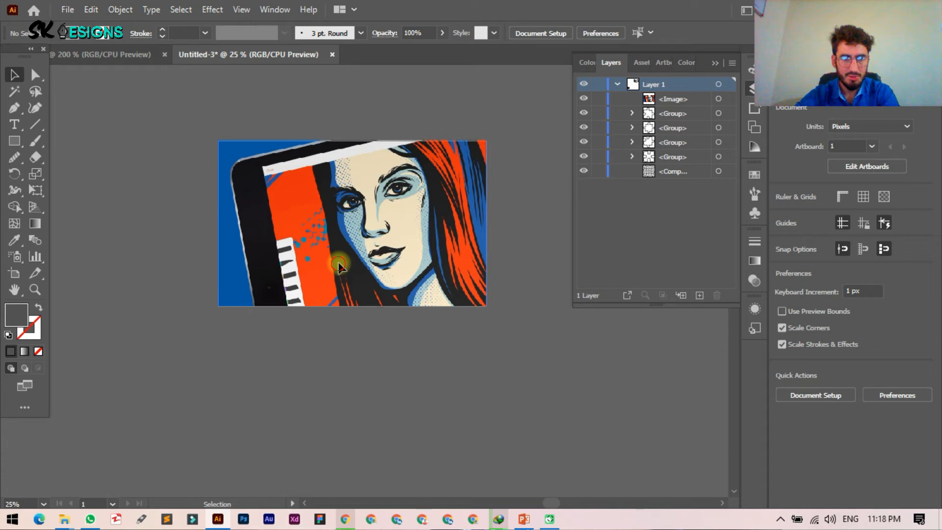
Apply a Gaussian Blur with a radius of 25 pixels to the portrait image.
{"action": "left_click", "coordinate": [339, 265]}
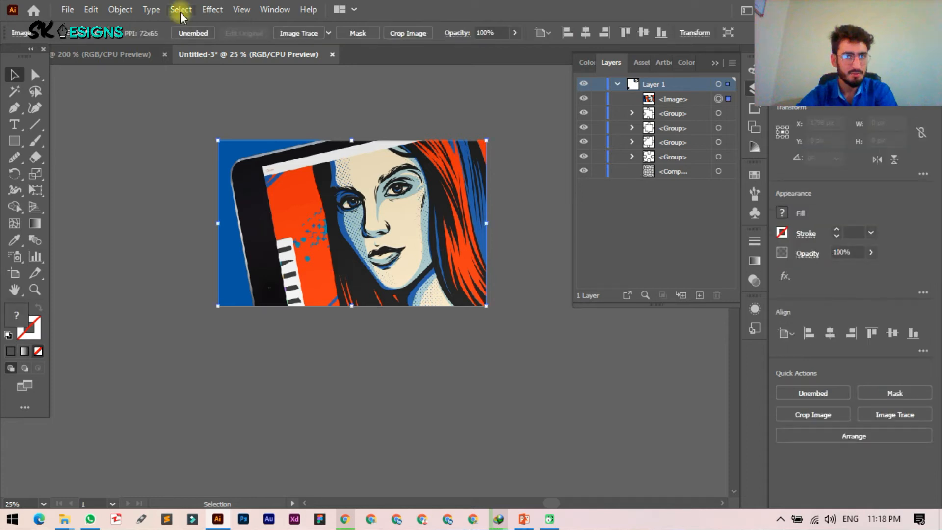
{"action": "left_click", "coordinate": [211, 10]}
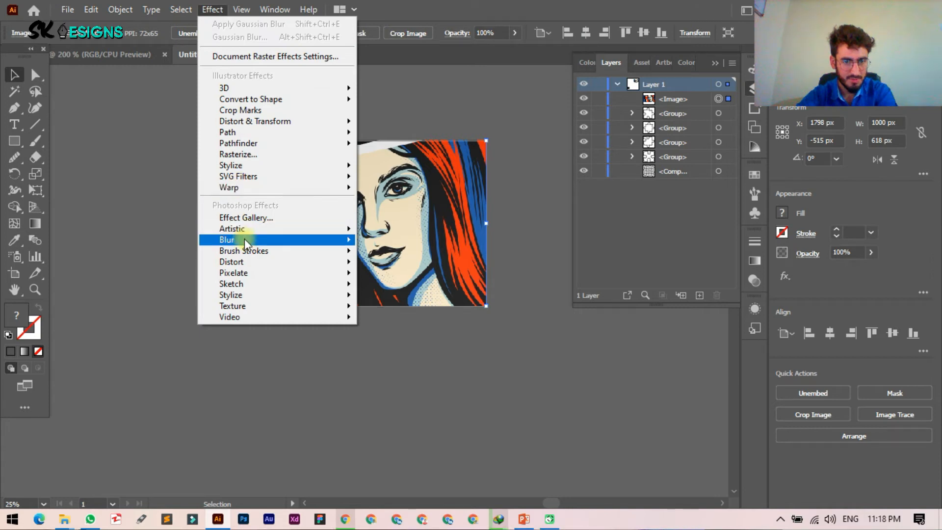
{"action": "mouse_move", "coordinate": [244, 239]}
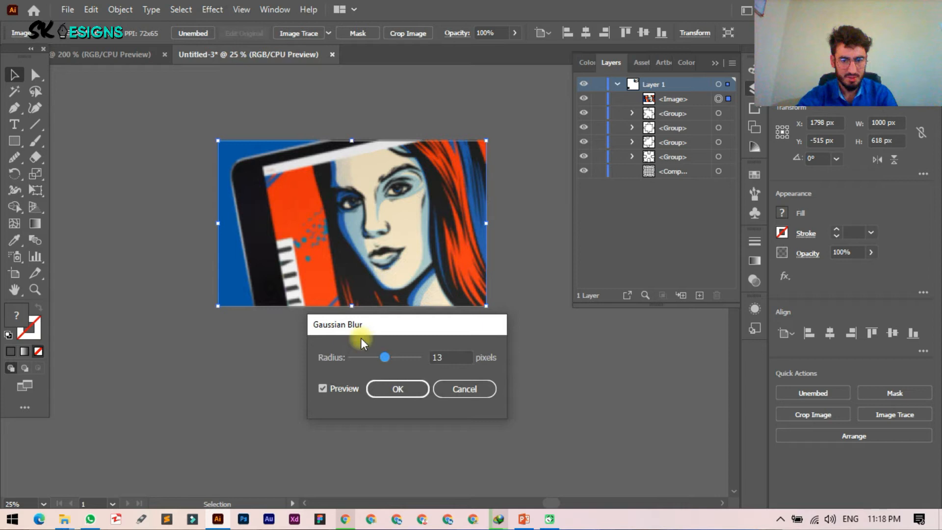
{"action": "double_click", "coordinate": [451, 361]}
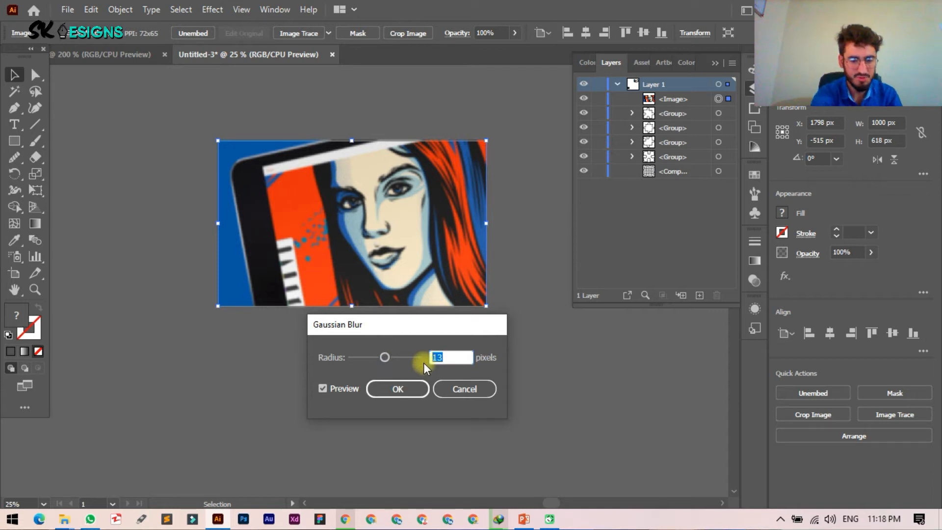
{"action": "type", "text": "18"}
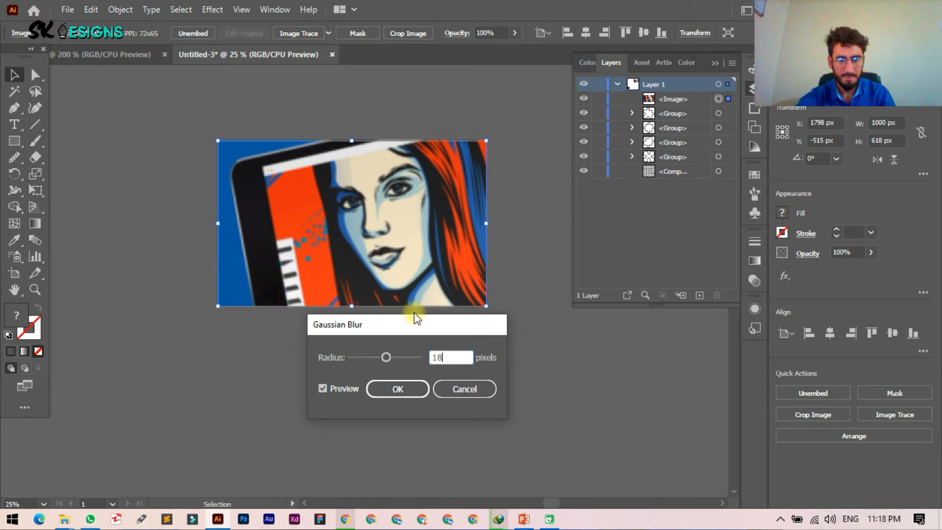
{"action": "double_click", "coordinate": [442, 357]}
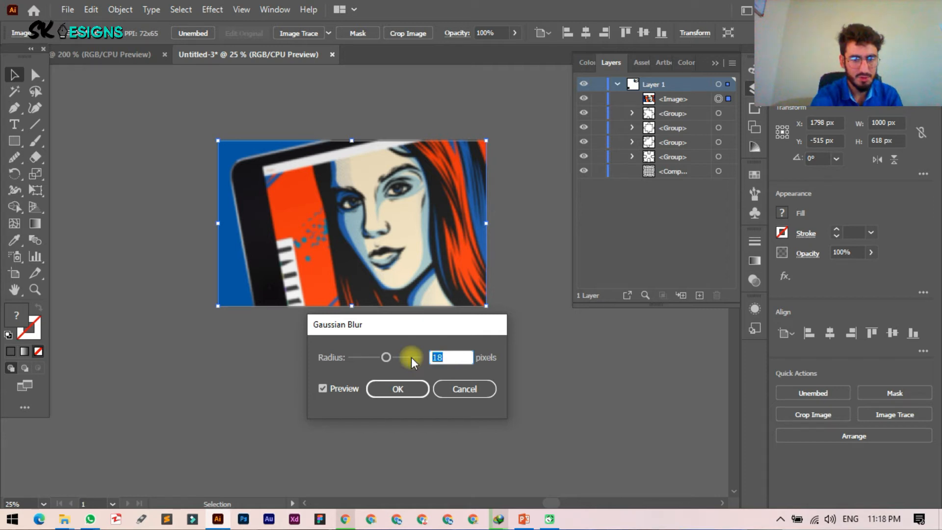
{"action": "type", "text": "25"}
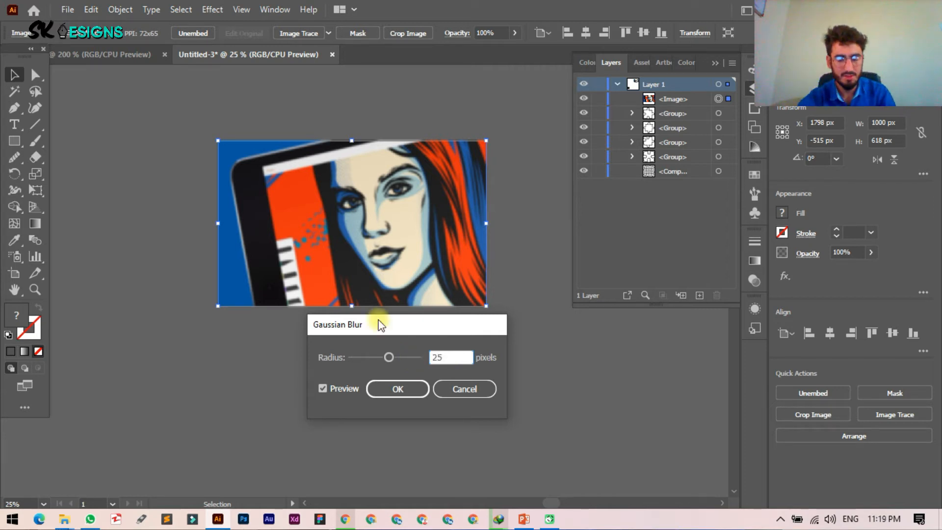
{"action": "left_click", "coordinate": [399, 388]}
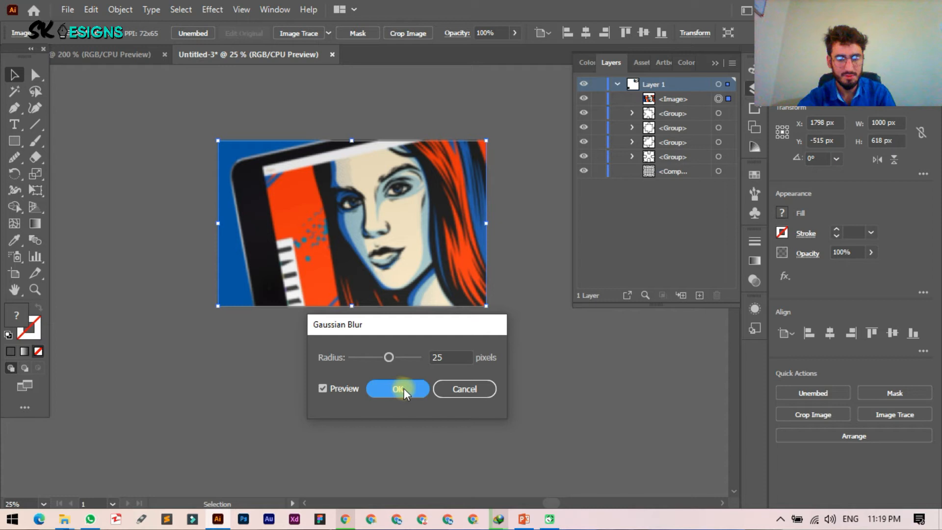
{"action": "left_click", "coordinate": [403, 389]}
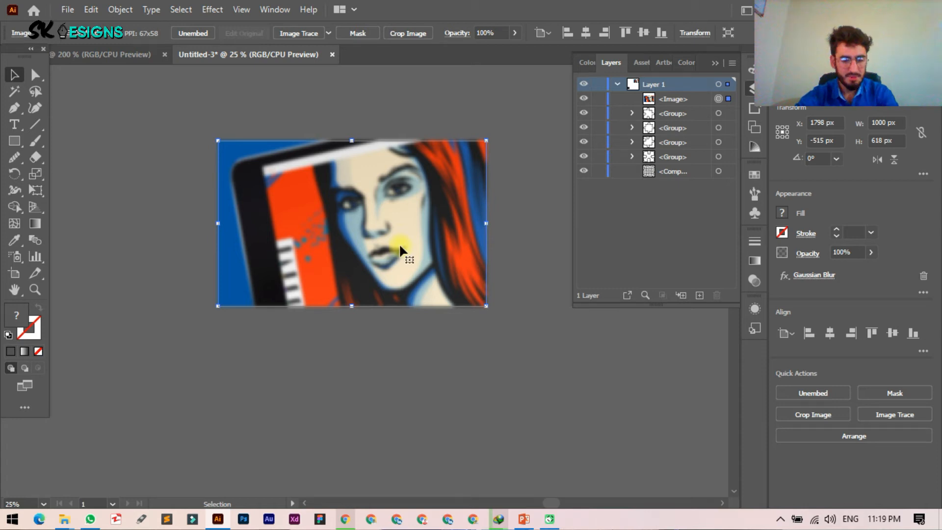
Make three copies of the blurred portrait in place and reorder Layer 1 so one image sits directly above each puzzle-piece group.
{"action": "left_click_drag", "start_coordinate": [399, 243], "coordinate": [393, 458]}
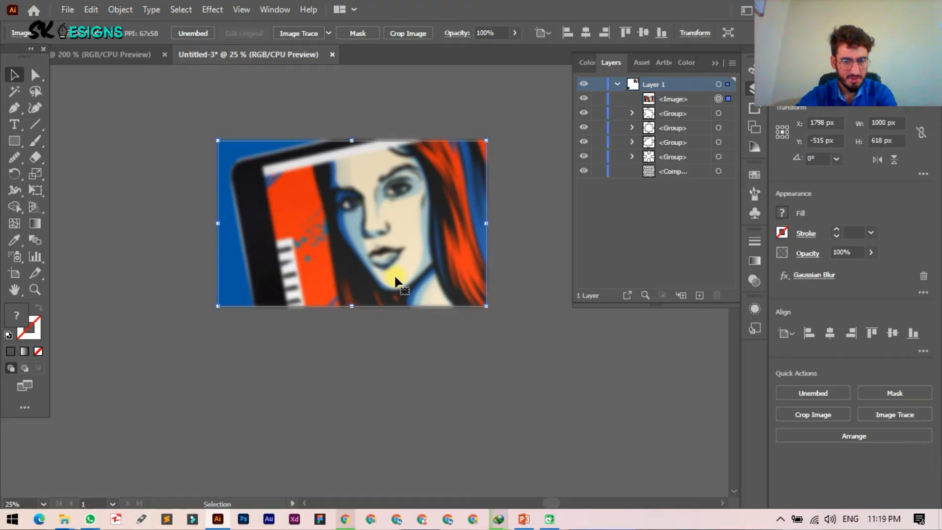
{"action": "key", "text": "ctrl+c"}
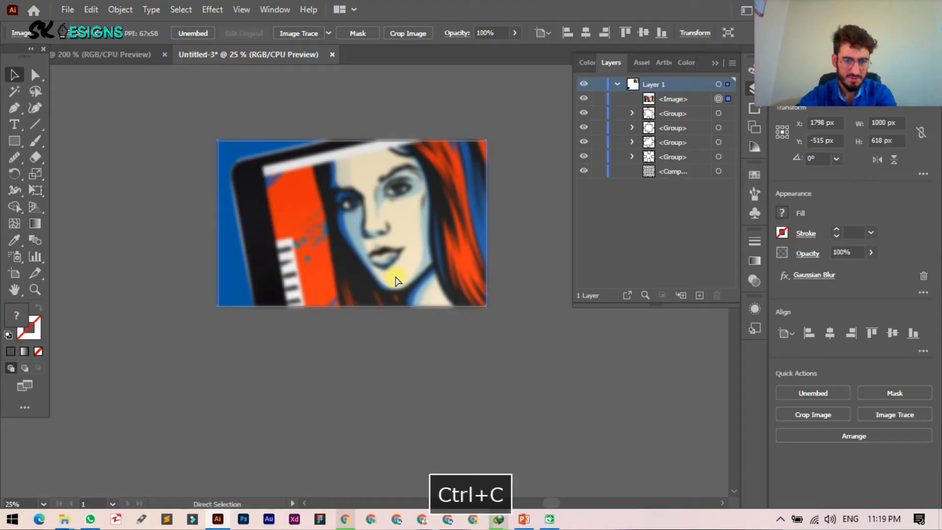
{"action": "key", "text": "ctrl+f"}
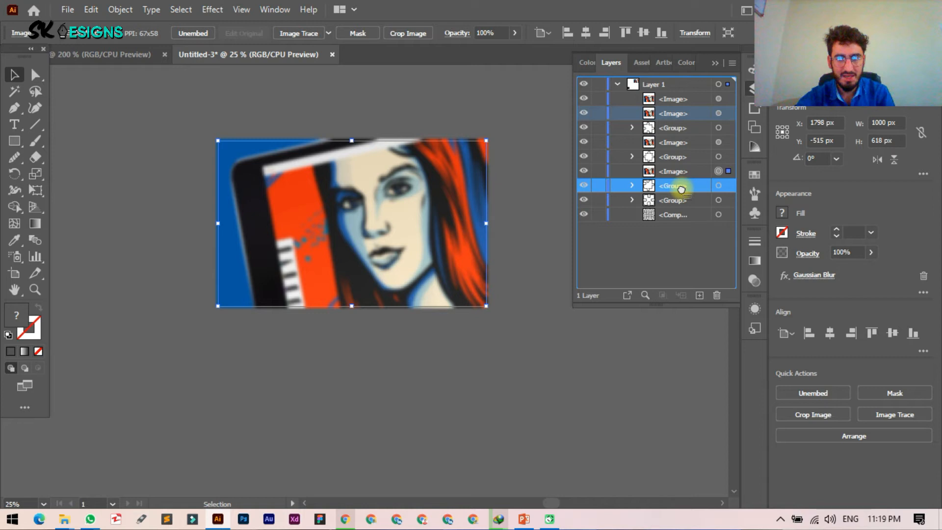
{"action": "left_click_drag", "start_coordinate": [682, 190], "coordinate": [680, 193]}
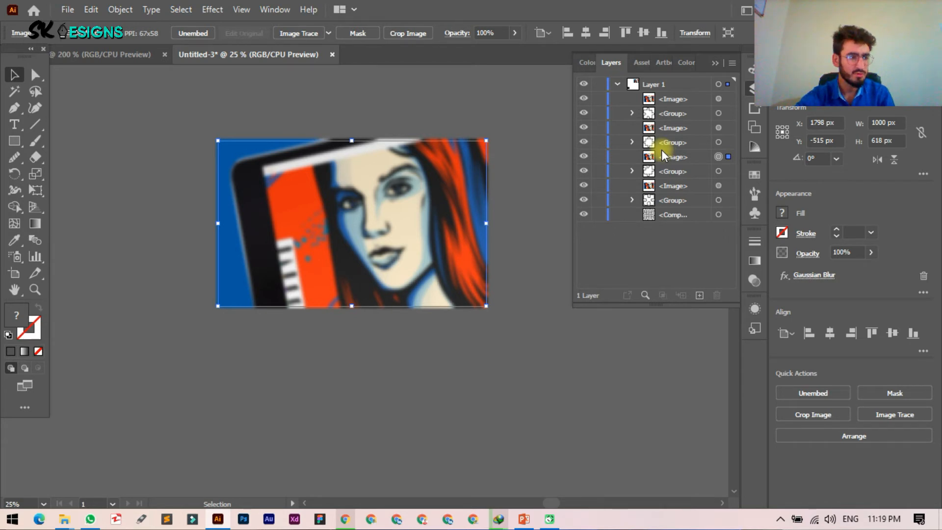
{"action": "left_click", "coordinate": [148, 204]}
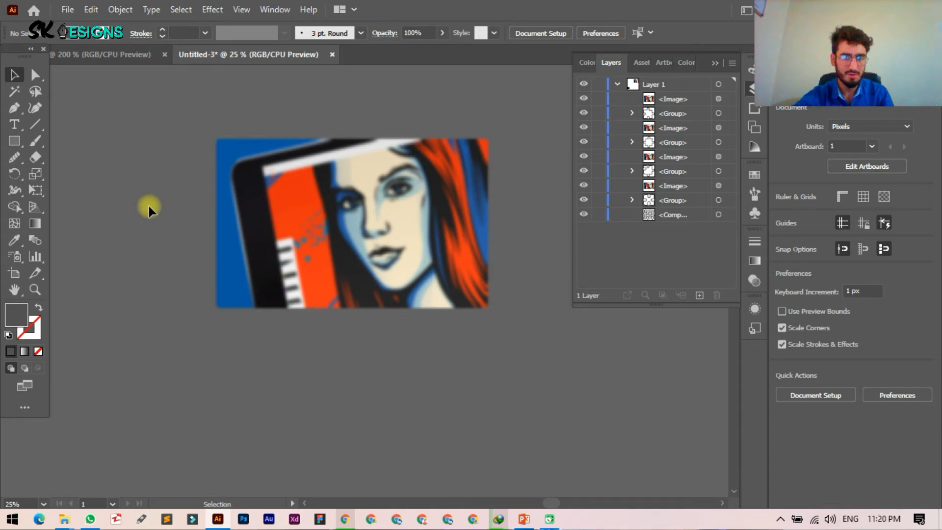
Try to make a clipping mask from the topmost puzzle-piece group and the blurred image directly above it.
{"action": "left_click", "coordinate": [718, 111]}
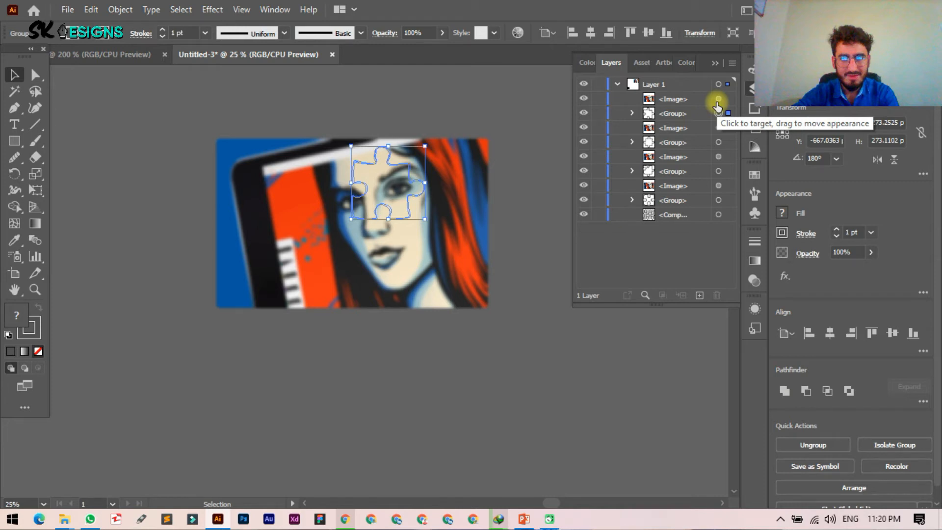
{"action": "left_click", "coordinate": [718, 99], "text": "ctrl"}
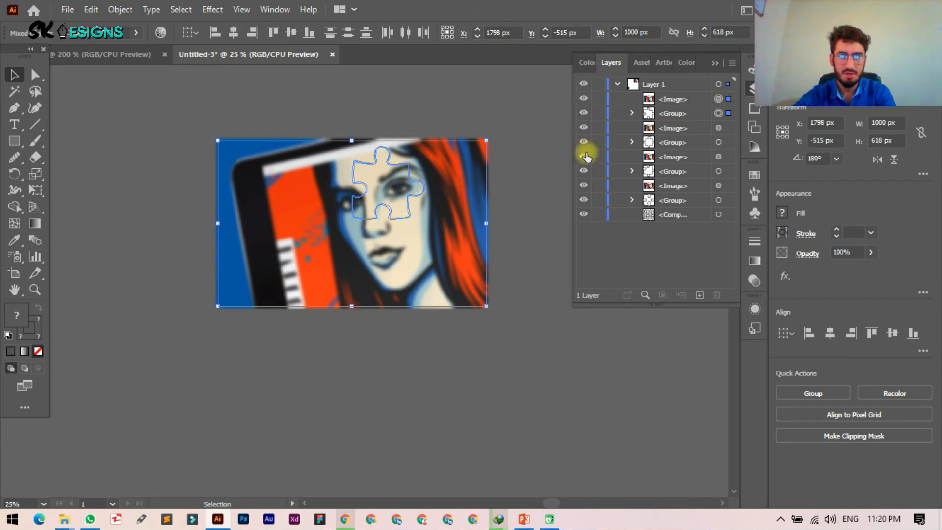
{"action": "right_click", "coordinate": [377, 180]}
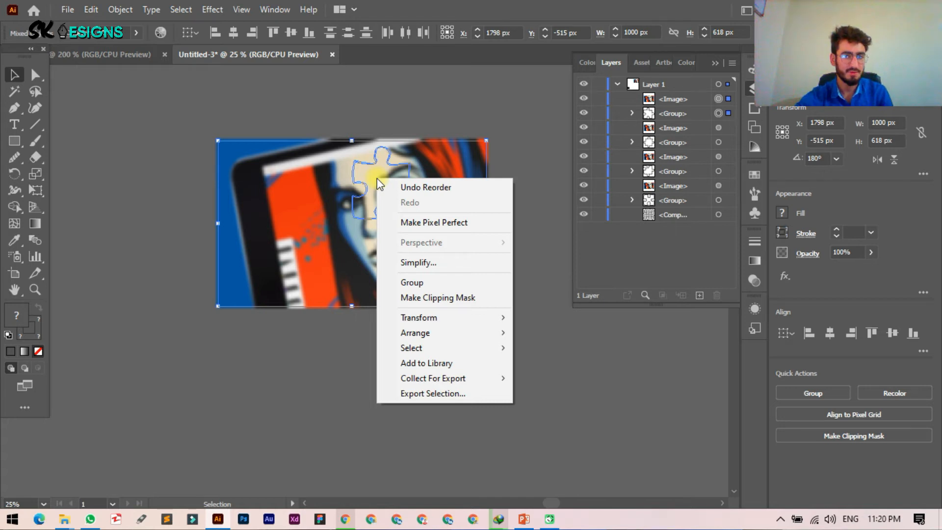
{"action": "left_click", "coordinate": [410, 304]}
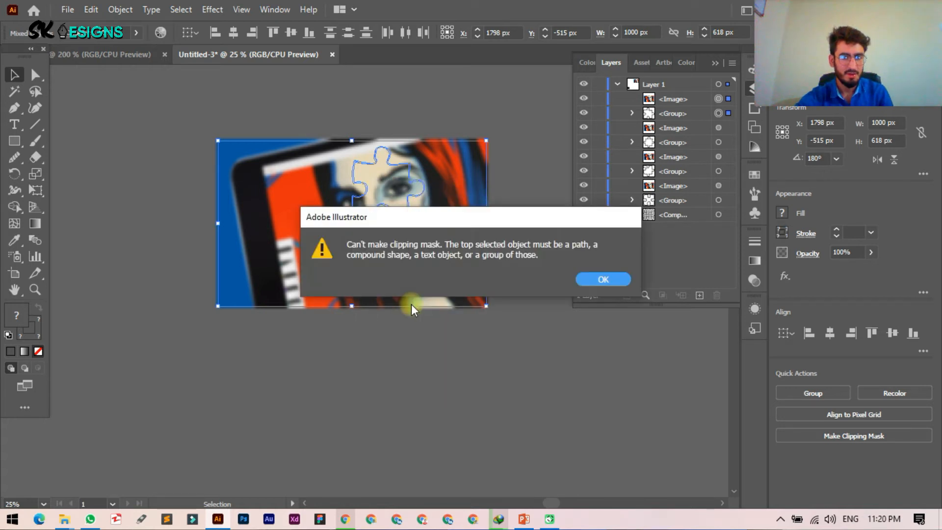
{"action": "left_click", "coordinate": [605, 279]}
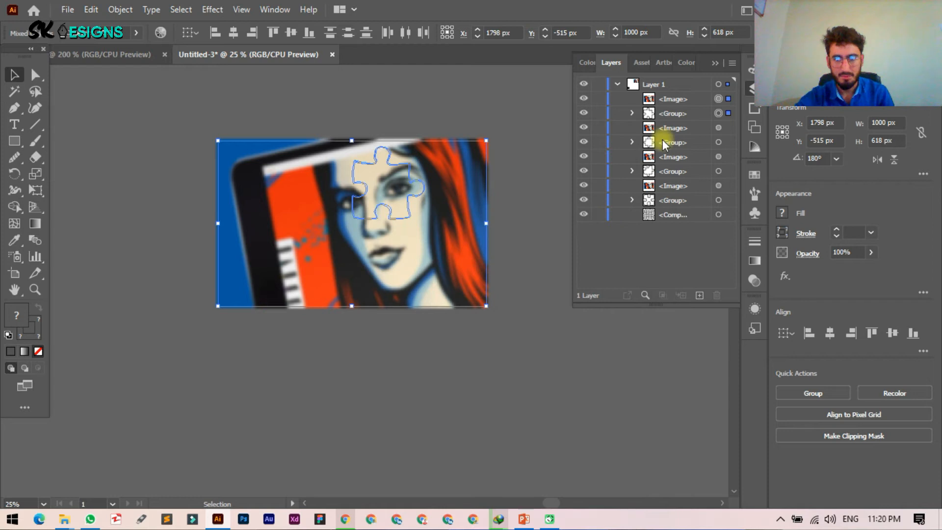
Expand the topmost puzzle-piece group to check its contents and ungroup it into its path and compound path.
{"action": "left_click", "coordinate": [632, 113]}
{"action": "left_click", "coordinate": [718, 142]}
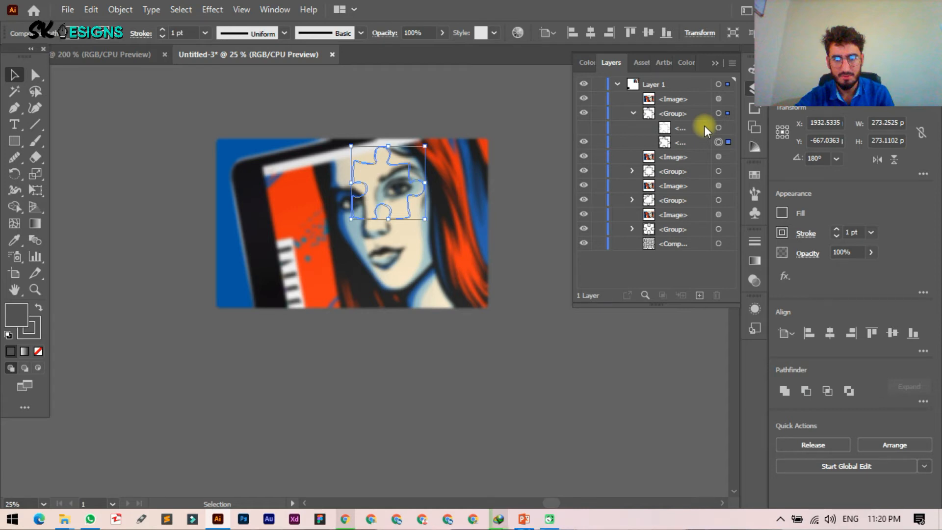
{"action": "left_click", "coordinate": [397, 183]}
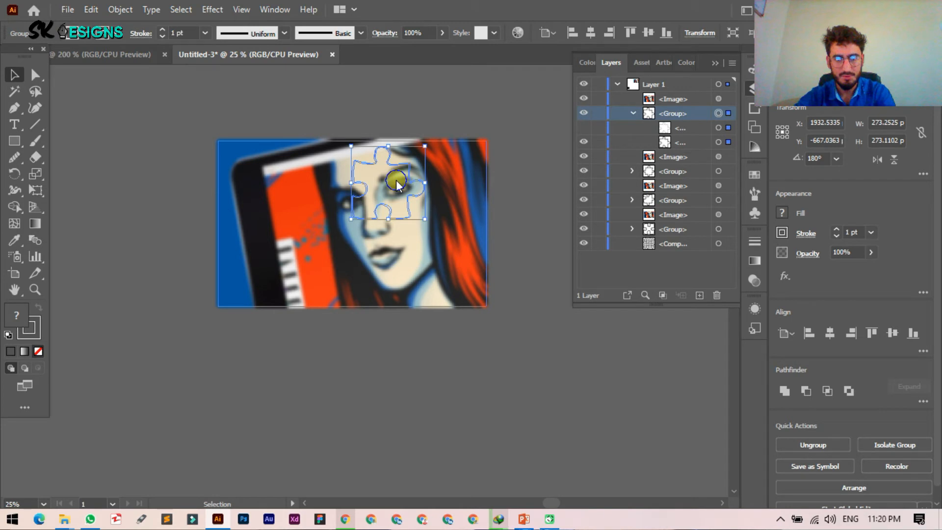
{"action": "key", "text": "ctrl+shift+g"}
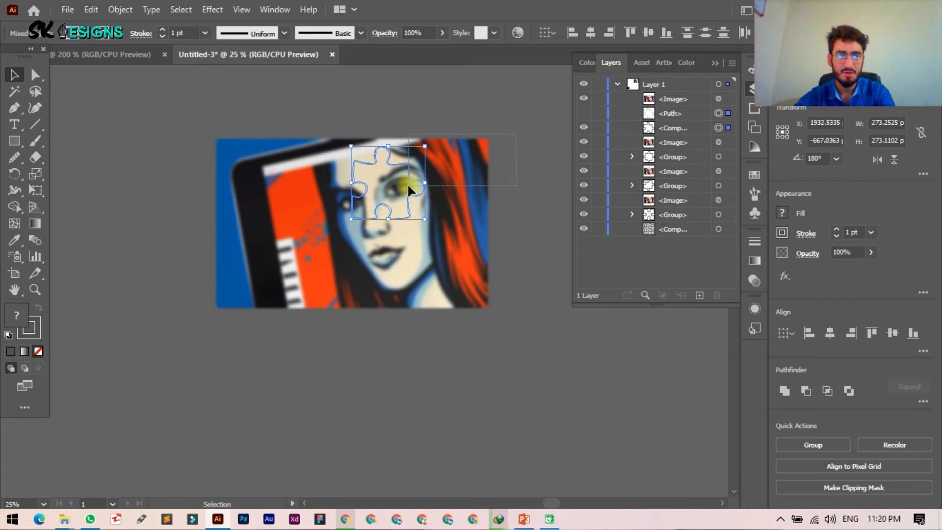
Try to make a clipping mask from the ungrouped puzzle compound path and the four blurred images.
{"action": "left_click", "coordinate": [407, 184]}
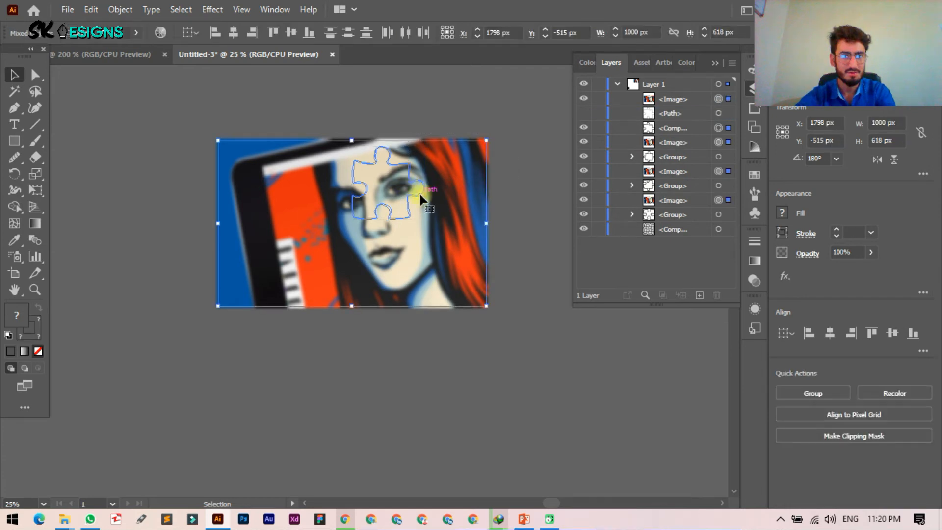
{"action": "right_click", "coordinate": [396, 192]}
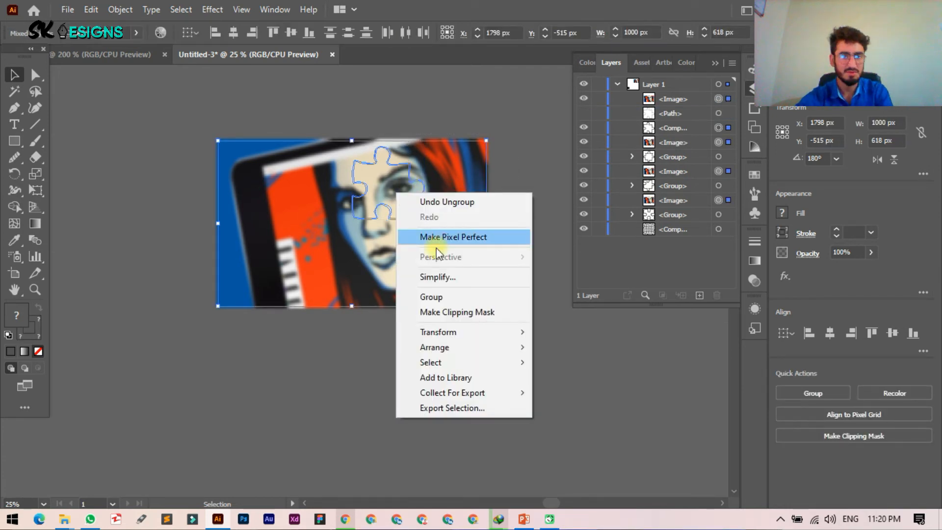
{"action": "left_click", "coordinate": [437, 312]}
{"action": "left_click", "coordinate": [602, 279]}
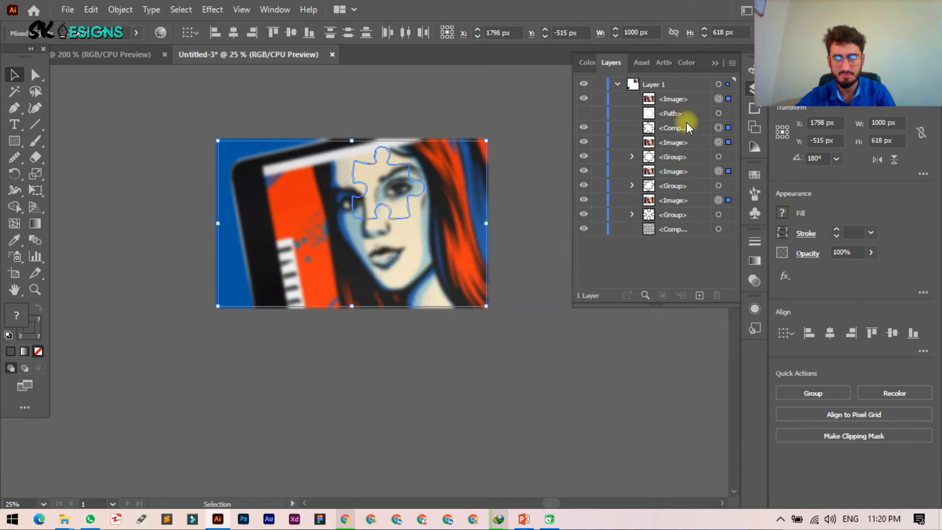
Show the hidden puzzle outline path and try grouping and clipping the compound path with the four blurred images.
{"action": "left_click", "coordinate": [574, 115]}
{"action": "right_click", "coordinate": [398, 170]}
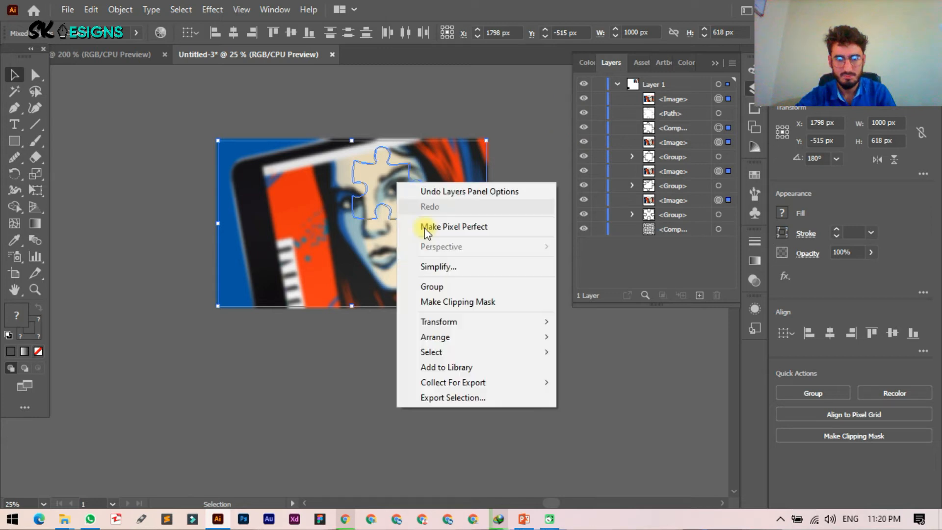
{"action": "left_click", "coordinate": [432, 285]}
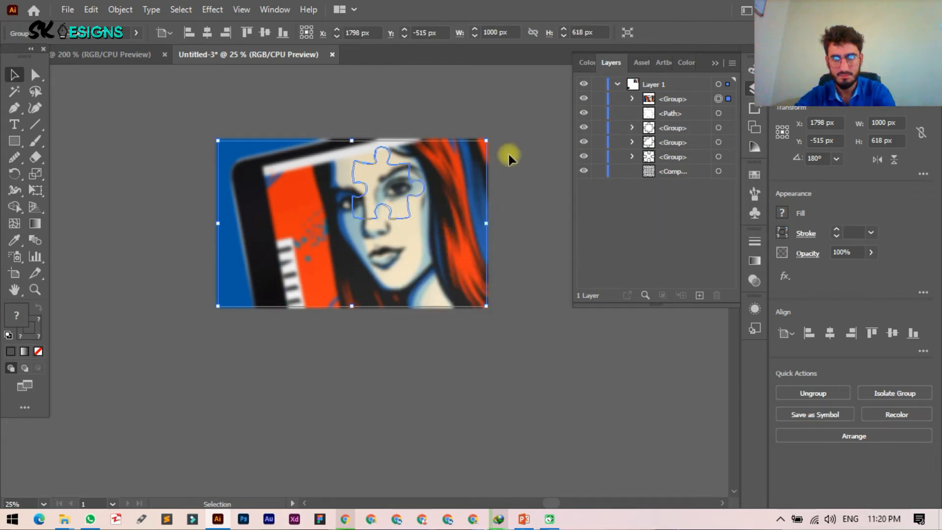
{"action": "right_click", "coordinate": [410, 196]}
{"action": "left_click", "coordinate": [414, 303]}
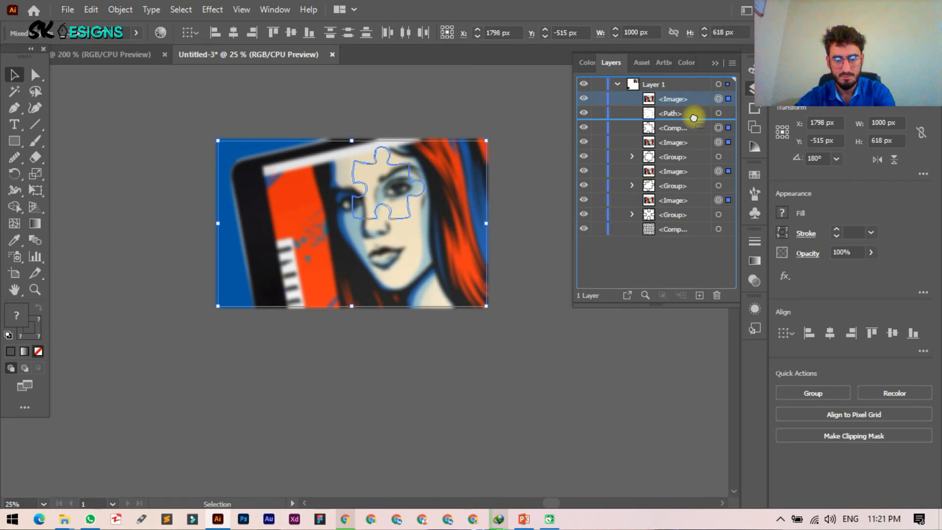
Move the top blurred image below the puzzle outline path and try to make a clipping mask with the compound path beneath it.
{"action": "left_click_drag", "start_coordinate": [694, 117], "coordinate": [694, 128]}
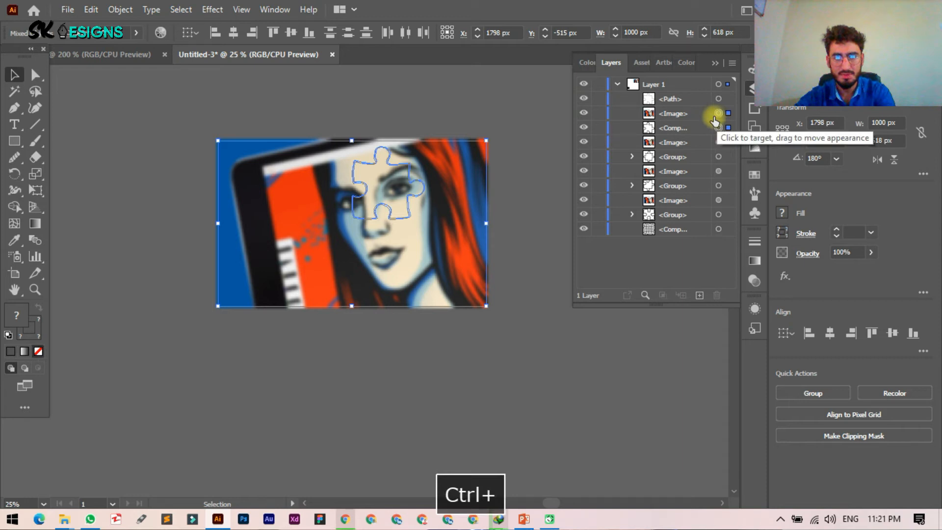
{"action": "right_click", "coordinate": [389, 184]}
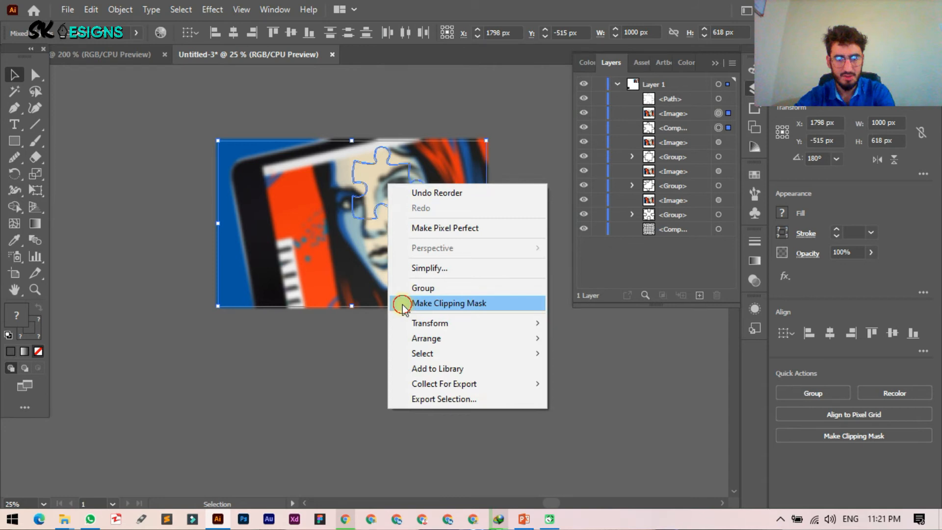
{"action": "left_click", "coordinate": [402, 304]}
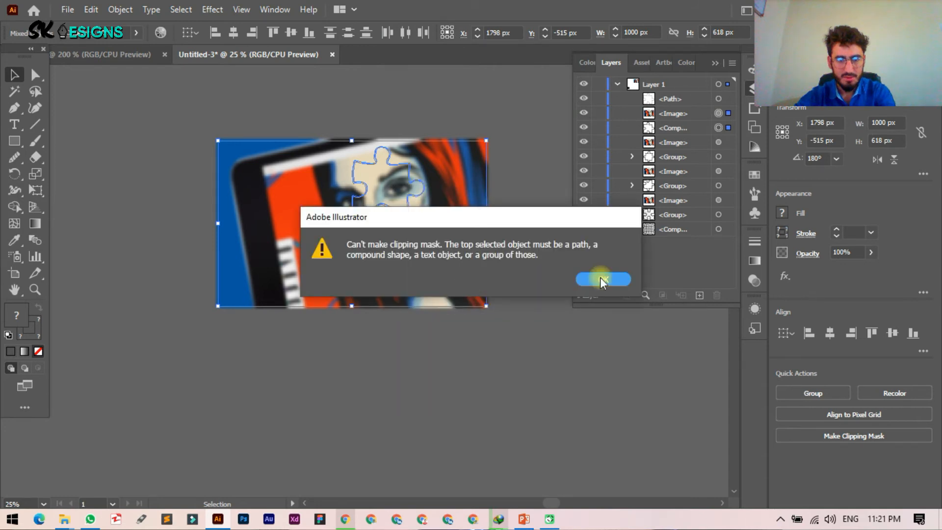
{"action": "left_click", "coordinate": [602, 280]}
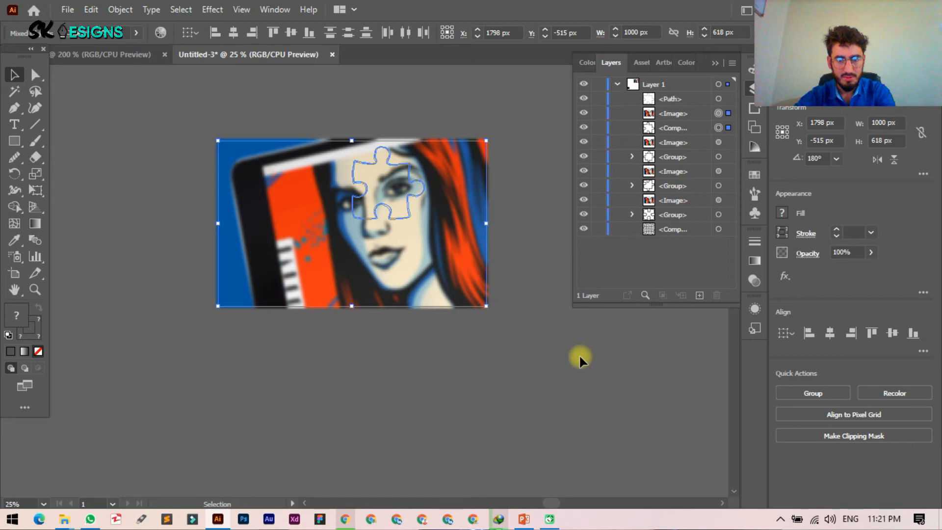
Hide the upper-right piece's outline path and select the compound path and top blurred image individually to check them.
{"action": "left_click", "coordinate": [579, 357]}
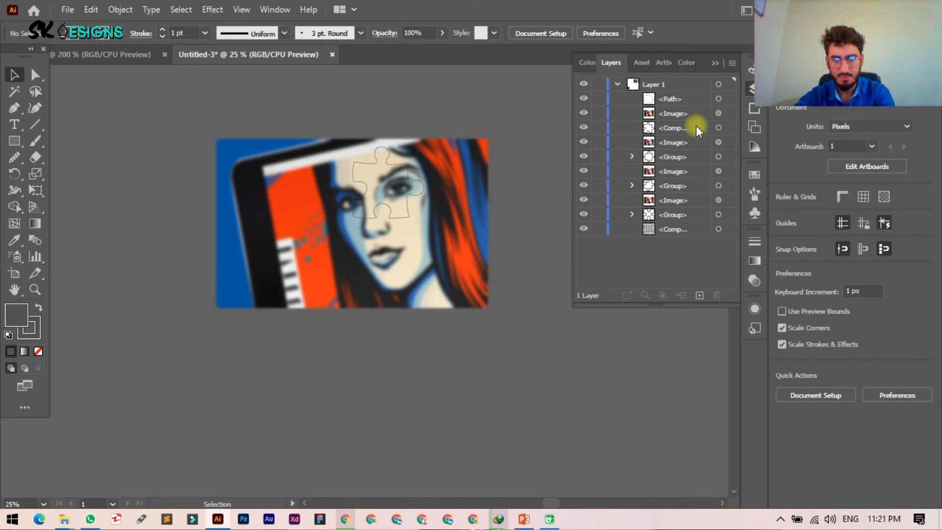
{"action": "left_click", "coordinate": [684, 128]}
{"action": "left_click", "coordinate": [677, 132]}
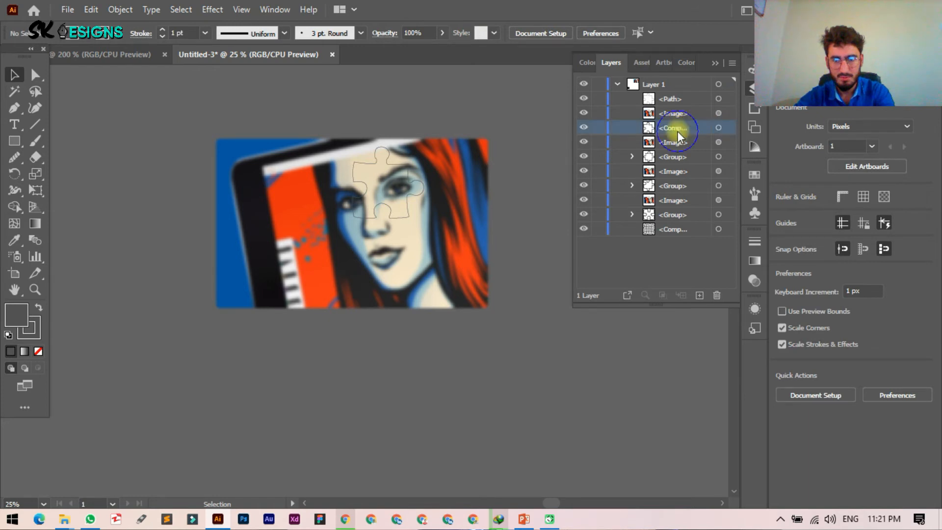
{"action": "left_click", "coordinate": [720, 101]}
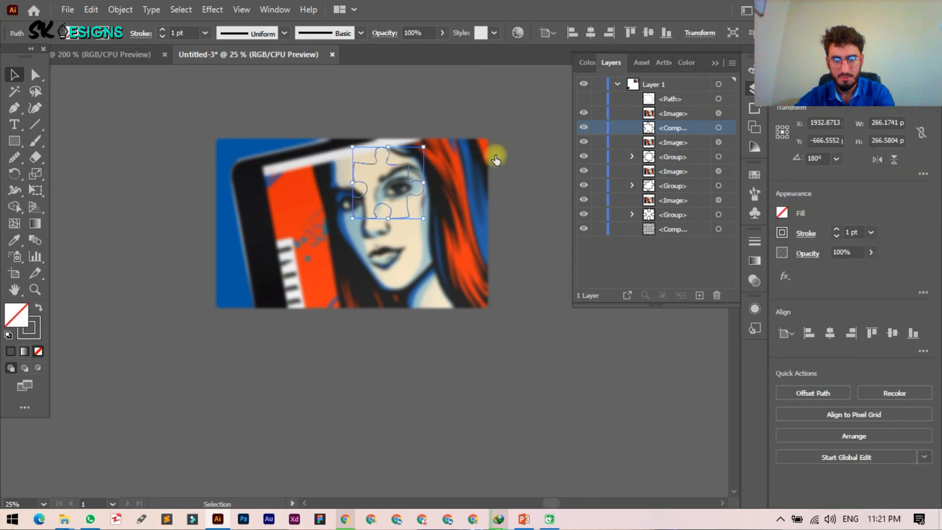
{"action": "left_click", "coordinate": [495, 159]}
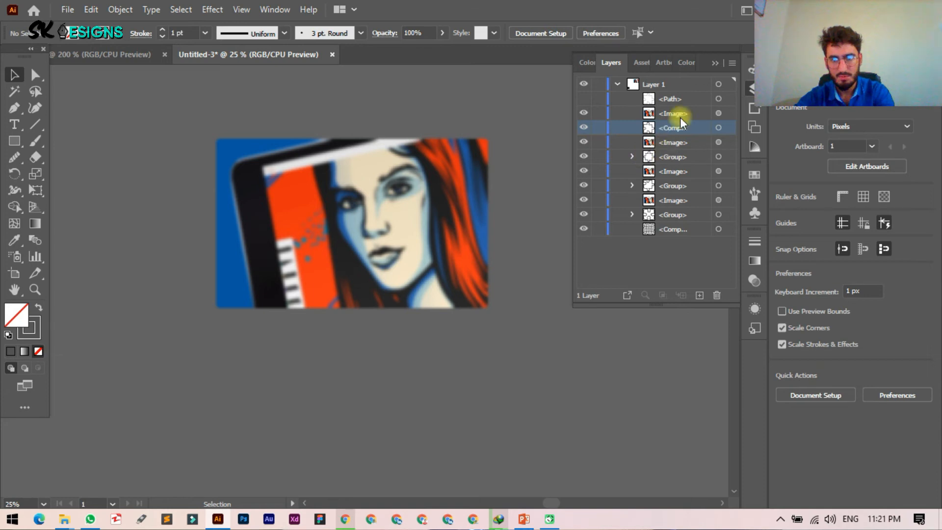
{"action": "left_click", "coordinate": [717, 115]}
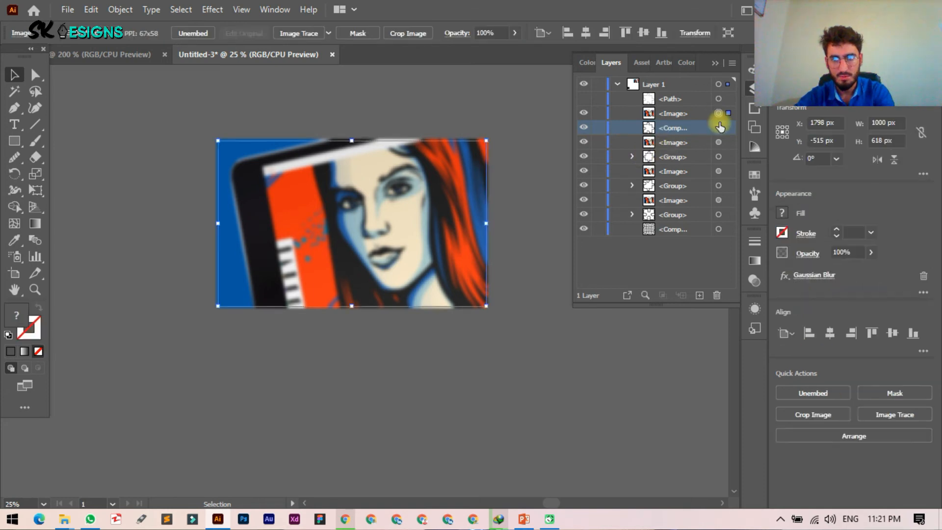
{"action": "left_click", "coordinate": [719, 128], "text": "shift"}
{"action": "left_click", "coordinate": [530, 186]}
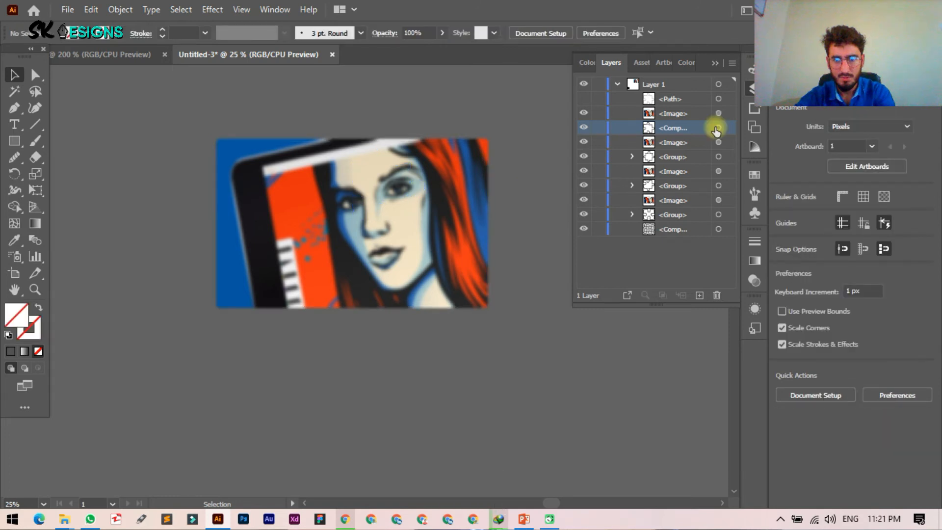
{"action": "left_click", "coordinate": [718, 128]}
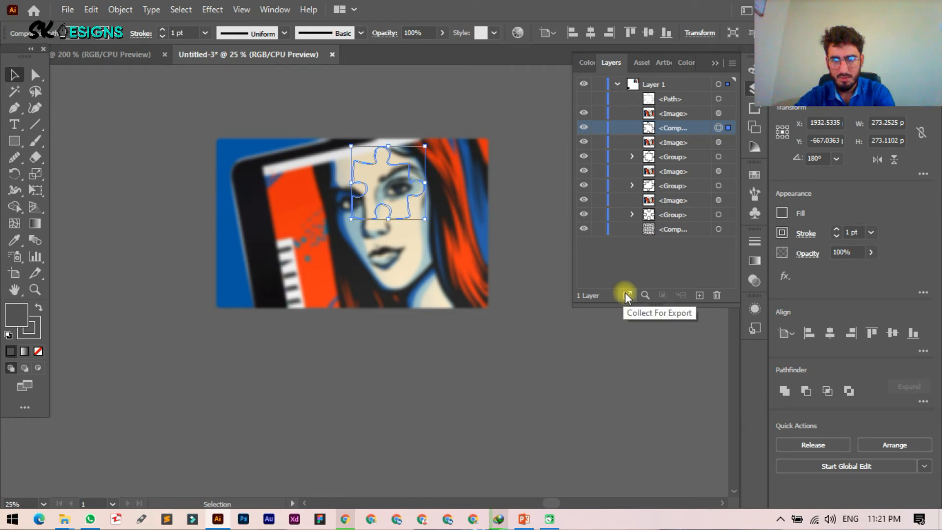
{"action": "left_click", "coordinate": [606, 62]}
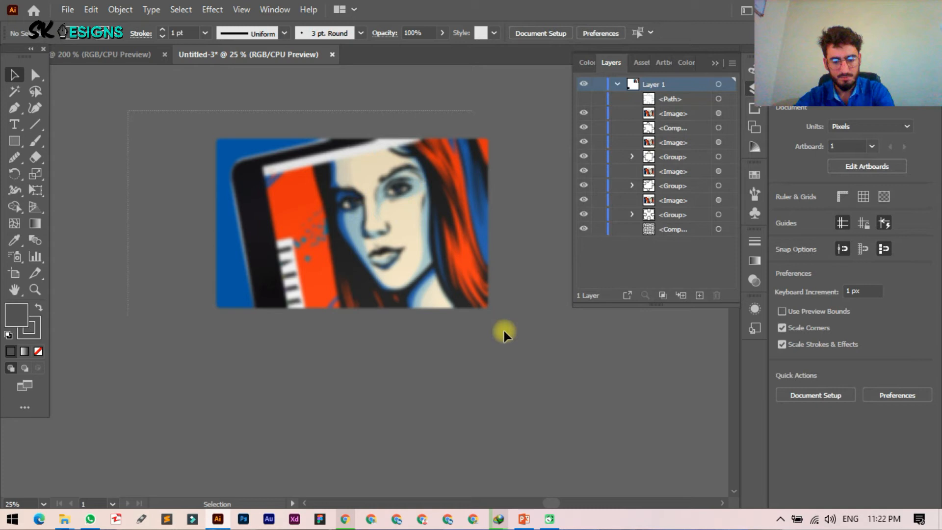
Try to make one clipping mask from all four blurred images, the compound path and the puzzle groups.
{"action": "key", "text": "ctrl+a"}
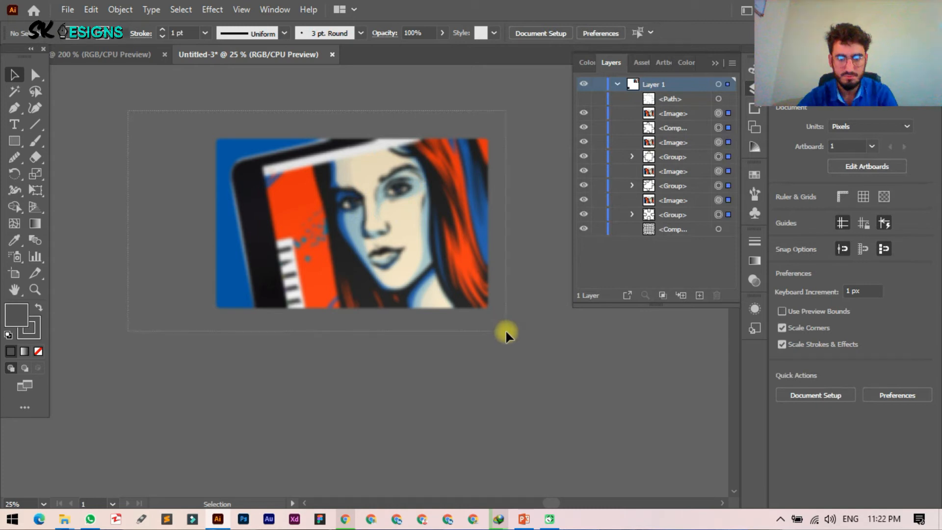
{"action": "right_click", "coordinate": [391, 246]}
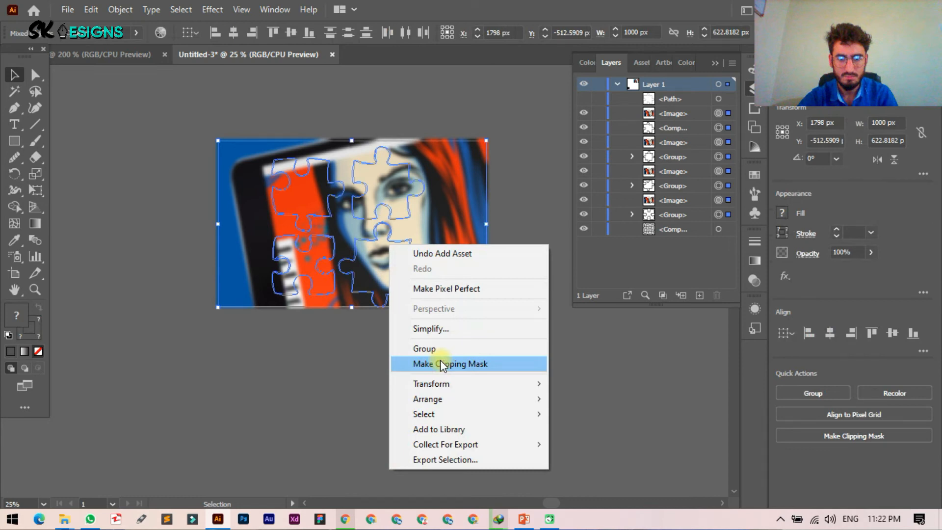
{"action": "left_click", "coordinate": [441, 365]}
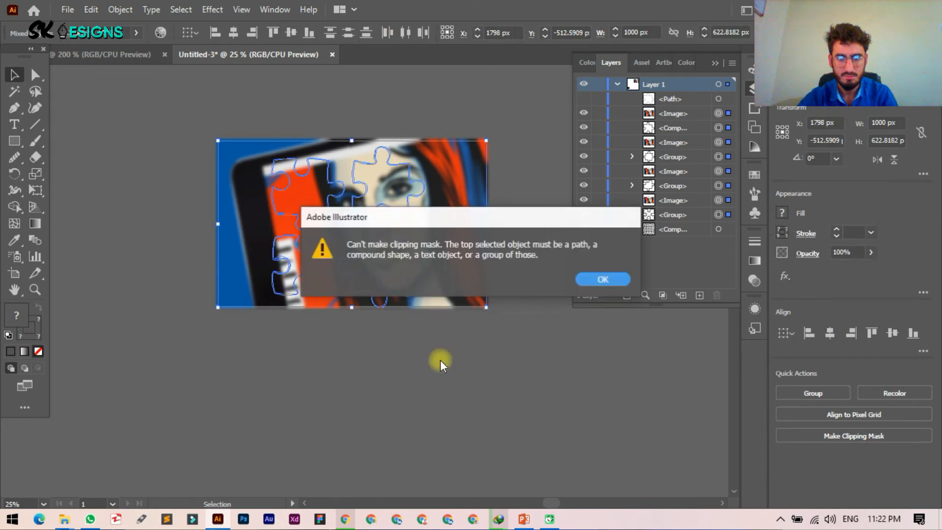
{"action": "left_click", "coordinate": [593, 281]}
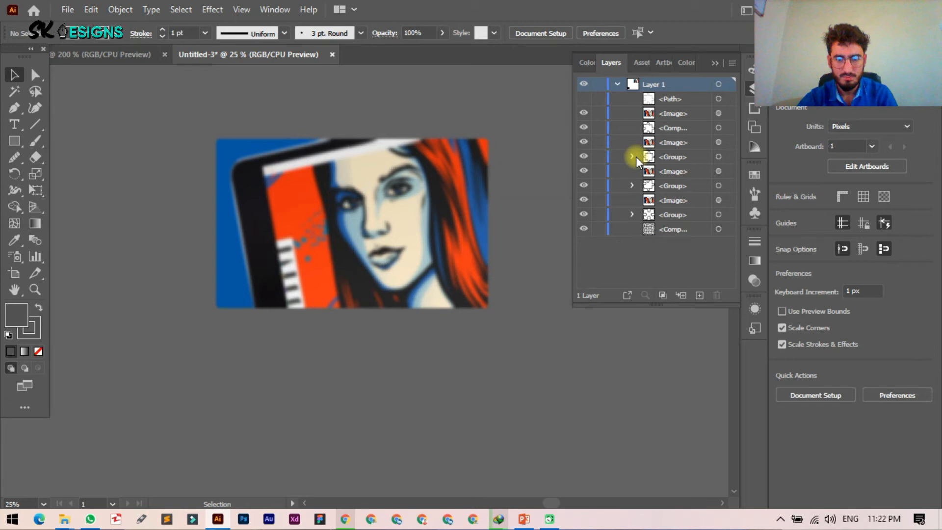
Move a blurred image into the lower-right puzzle group, and group the upper-right piece's outline path, compound path and top blurred image.
{"action": "left_click", "coordinate": [632, 156]}
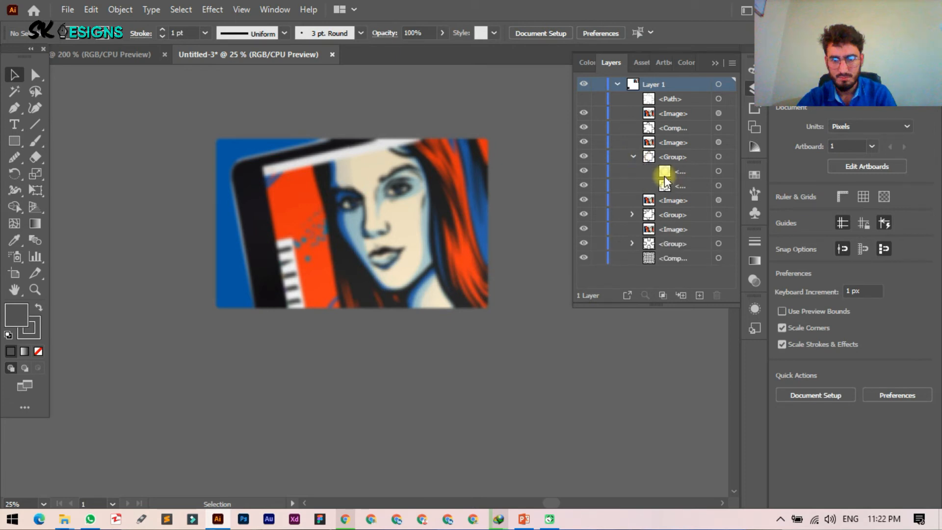
{"action": "left_click_drag", "start_coordinate": [665, 181], "coordinate": [682, 167]}
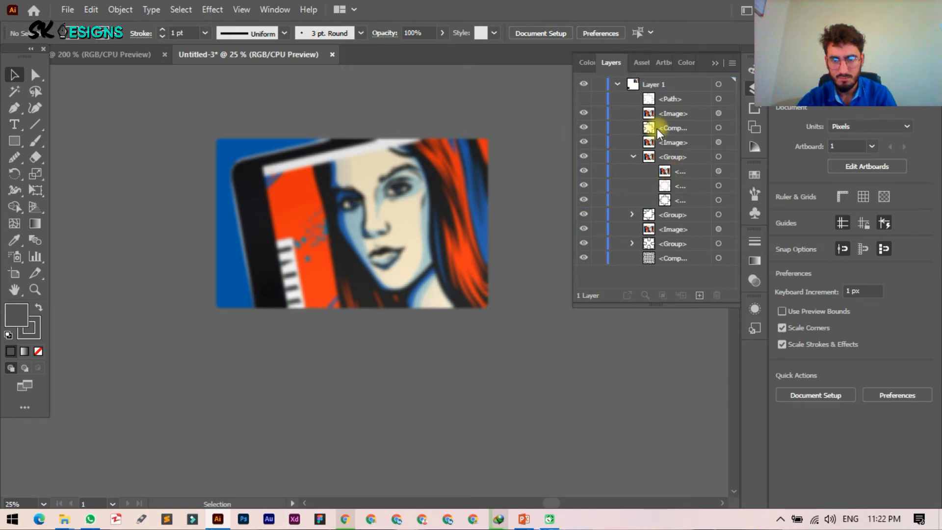
{"action": "left_click", "coordinate": [583, 99]}
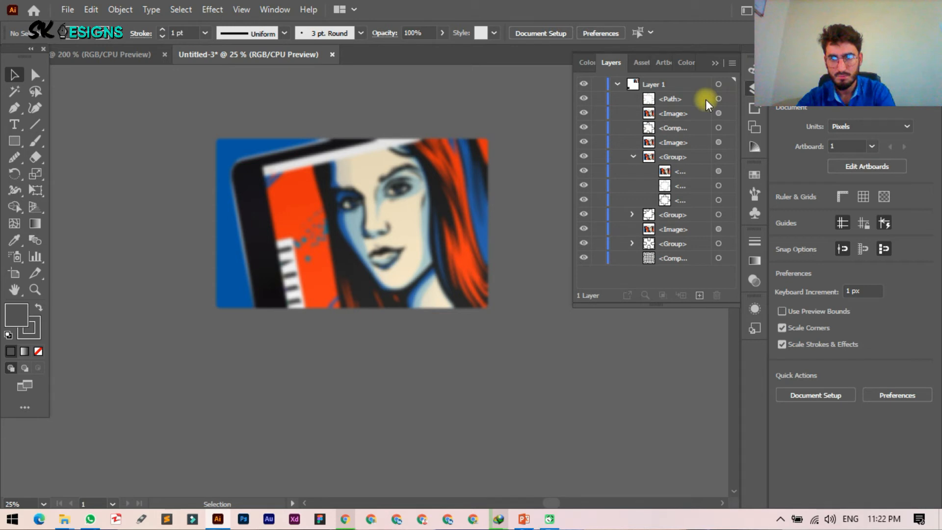
{"action": "left_click", "coordinate": [718, 99]}
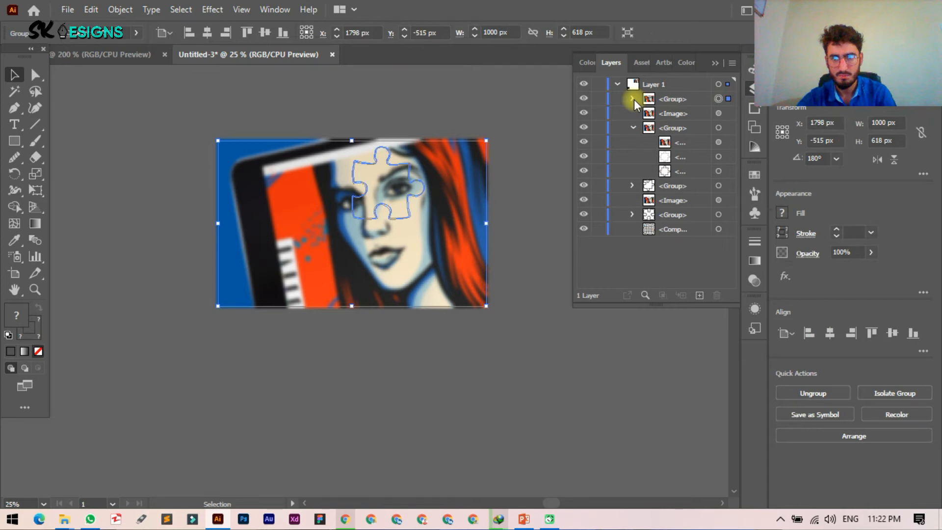
Try to clip the blurred image within the top group, and reorder the compound path above that image.
{"action": "right_click", "coordinate": [392, 192]}
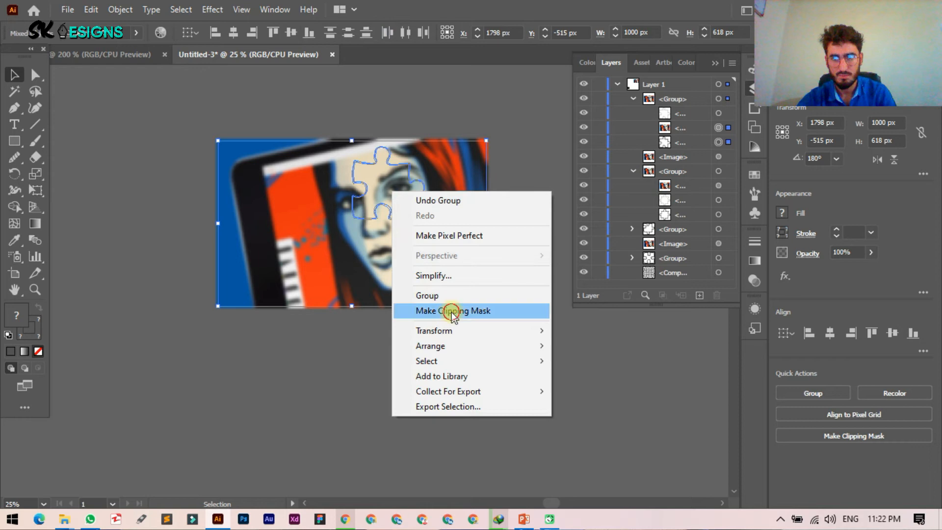
{"action": "left_click", "coordinate": [453, 312]}
{"action": "left_click", "coordinate": [602, 278]}
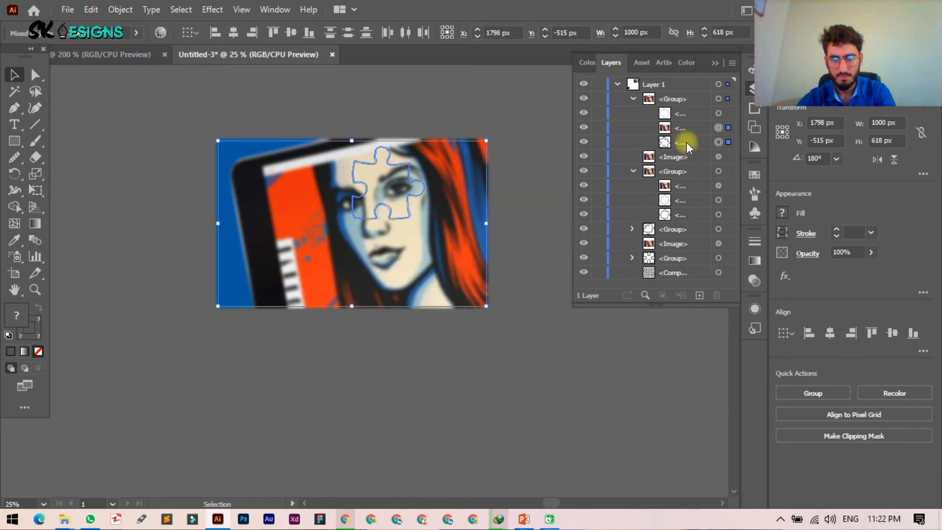
{"action": "left_click_drag", "start_coordinate": [688, 136], "coordinate": [687, 126]}
Clip the top group's blurred image to the upper-right compound path and hide the outline path above it.
{"action": "right_click", "coordinate": [401, 183]}
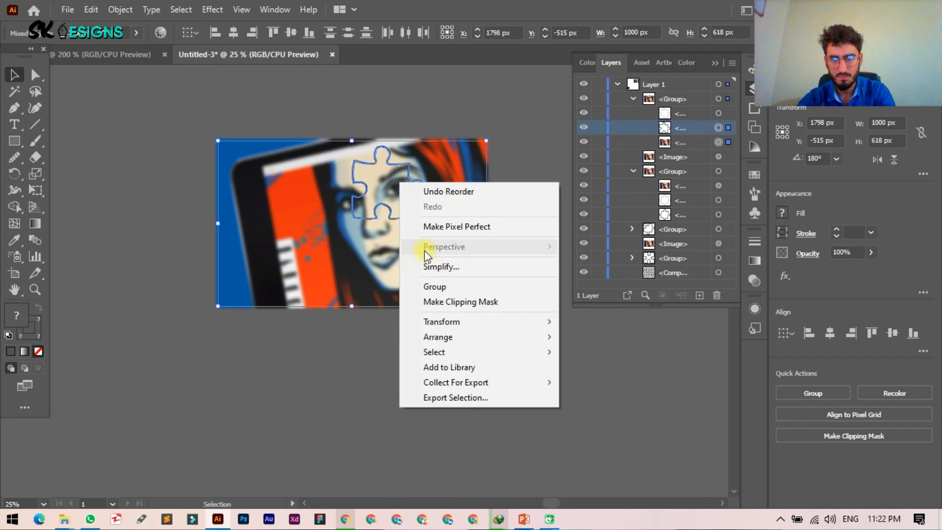
{"action": "left_click", "coordinate": [431, 302]}
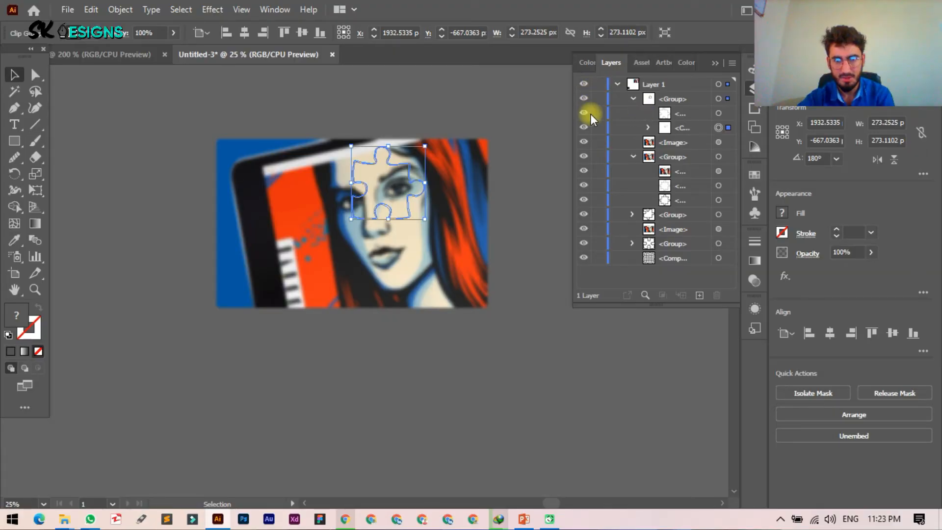
{"action": "left_click", "coordinate": [591, 114]}
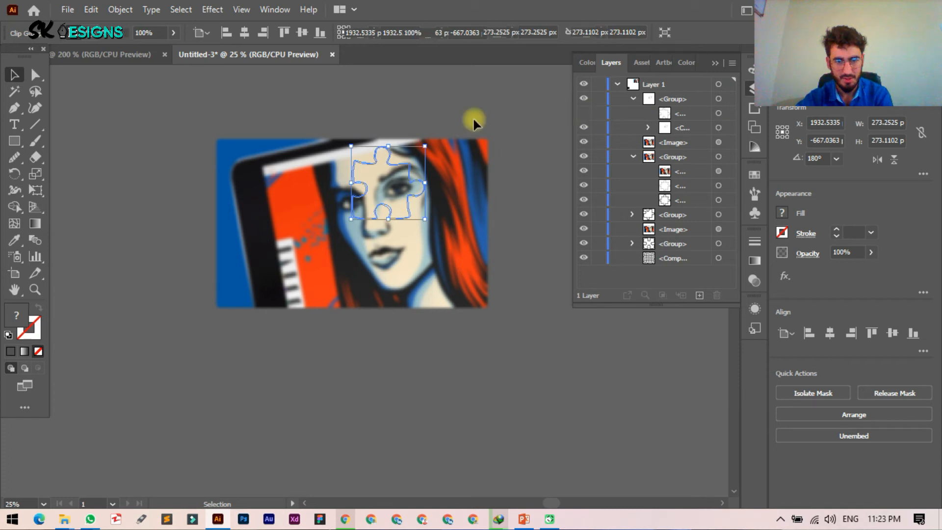
{"action": "left_click", "coordinate": [472, 117]}
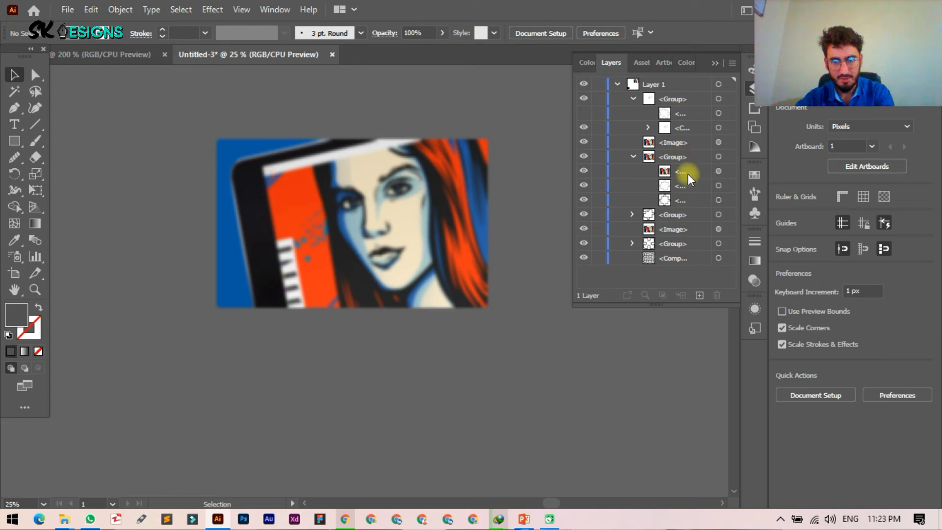
Hide the lower-right piece's outline path, move its blurred image below the compound path and clip the image to that path.
{"action": "left_click", "coordinate": [579, 186]}
{"action": "left_click_drag", "start_coordinate": [665, 172], "coordinate": [687, 170]}
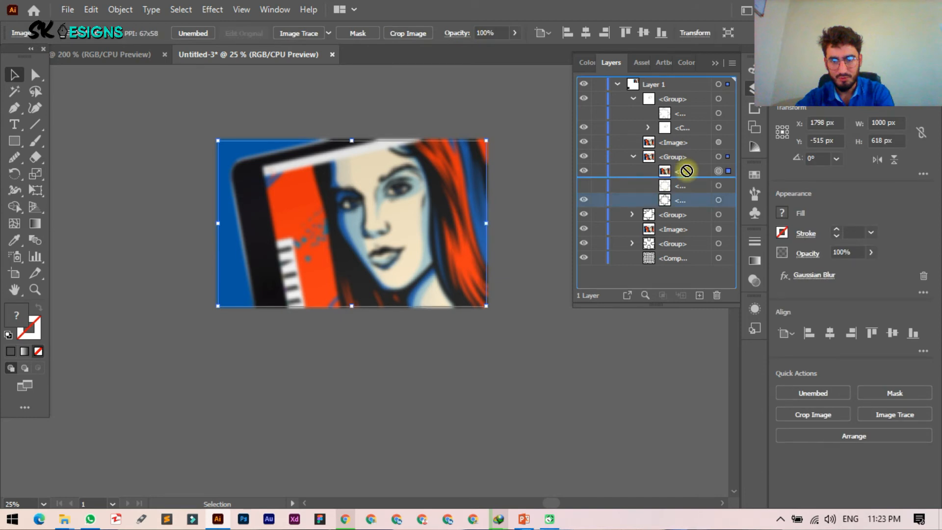
{"action": "left_click_drag", "start_coordinate": [686, 170], "coordinate": [683, 209]}
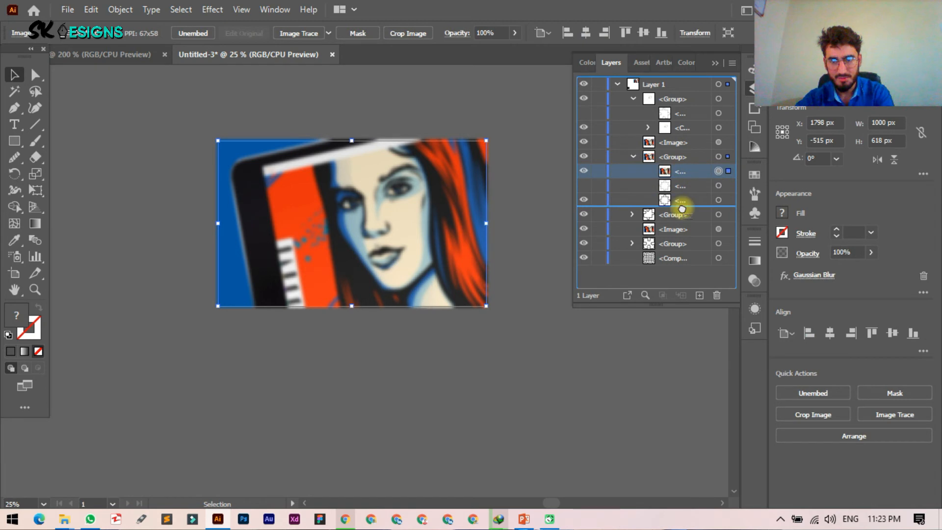
{"action": "left_click_drag", "start_coordinate": [683, 209], "coordinate": [649, 212]}
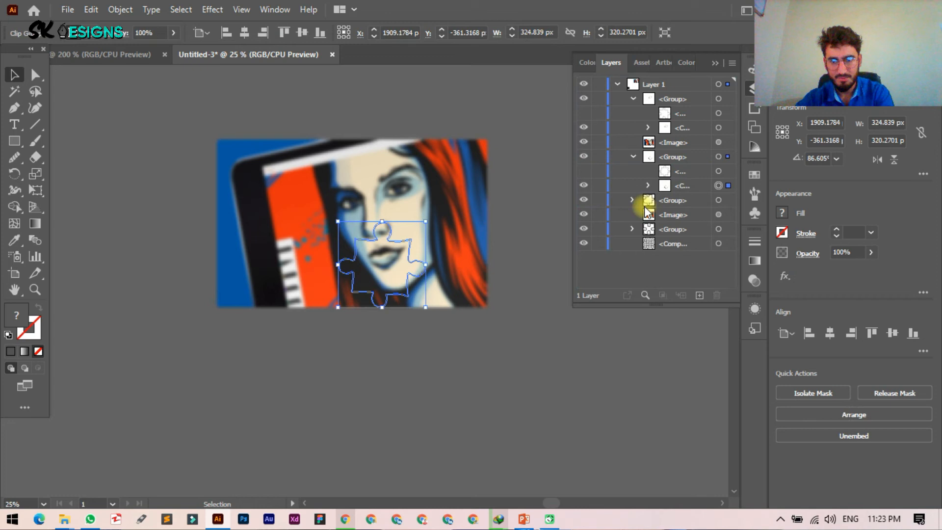
Move a blurred image to the bottom of the upper-left puzzle group, hide the outline path and clip the image to the compound path.
{"action": "left_click", "coordinate": [637, 201]}
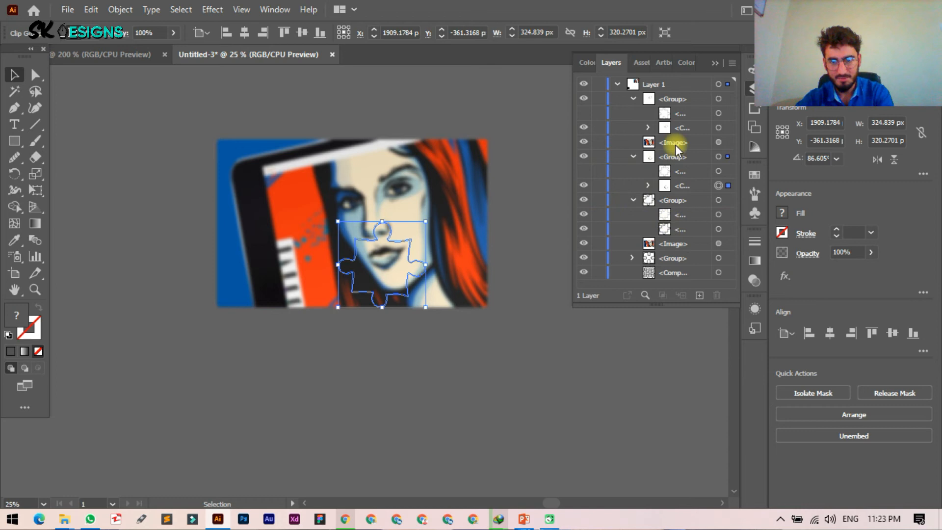
{"action": "left_click_drag", "start_coordinate": [675, 145], "coordinate": [679, 239]}
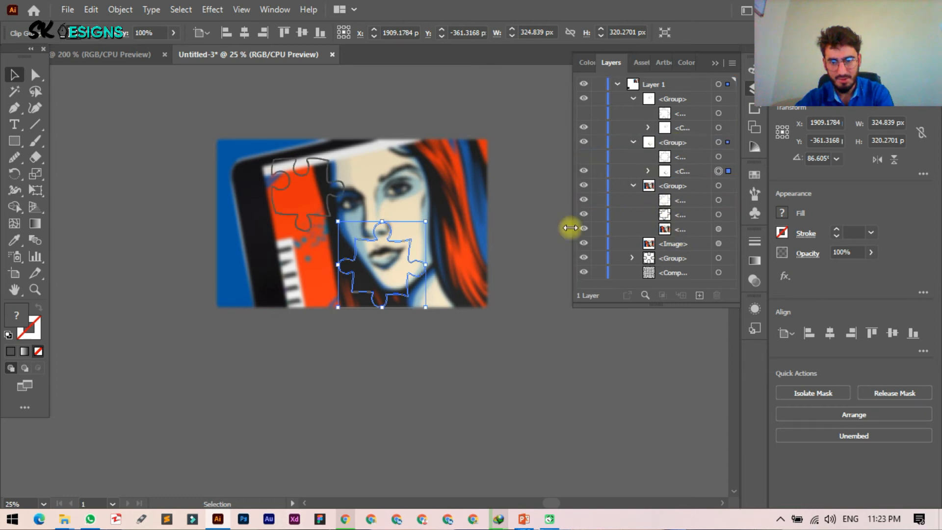
{"action": "left_click", "coordinate": [583, 199]}
{"action": "left_click", "coordinate": [344, 219]}
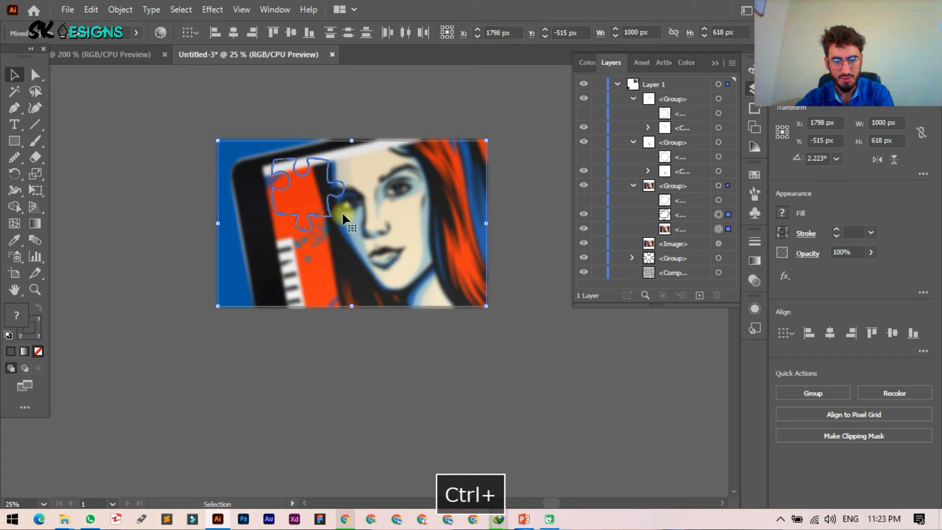
{"action": "right_click", "coordinate": [337, 203]}
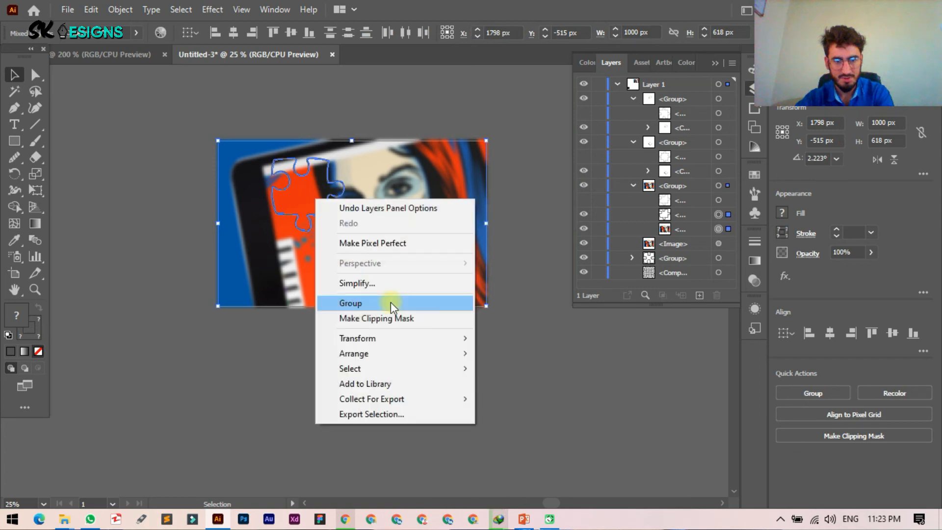
{"action": "left_click", "coordinate": [383, 317]}
Move the last blurred image into the lower-left puzzle group, hide the outline path and clip the image to the compound path.
{"action": "left_click_drag", "start_coordinate": [667, 229], "coordinate": [688, 272]}
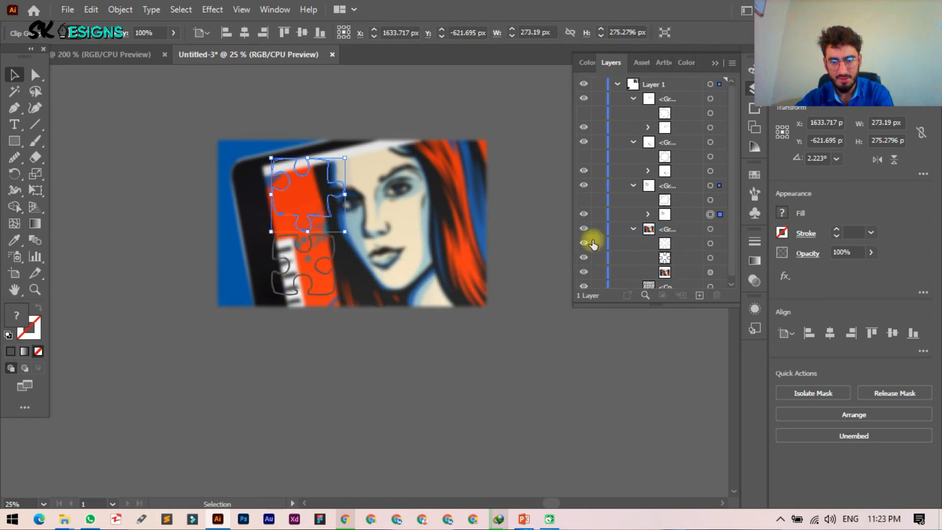
{"action": "key", "text": "ctrl+a"}
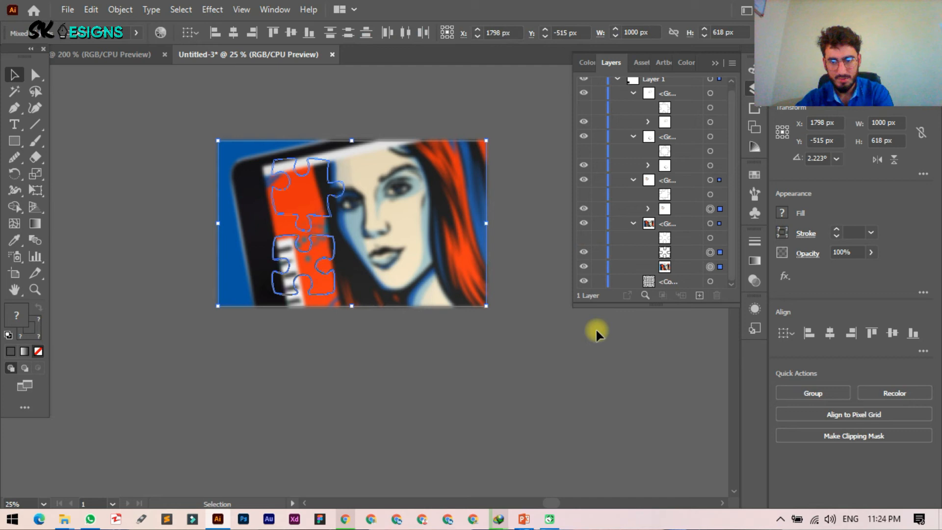
{"action": "left_click", "coordinate": [672, 331]}
{"action": "left_click", "coordinate": [352, 244]}
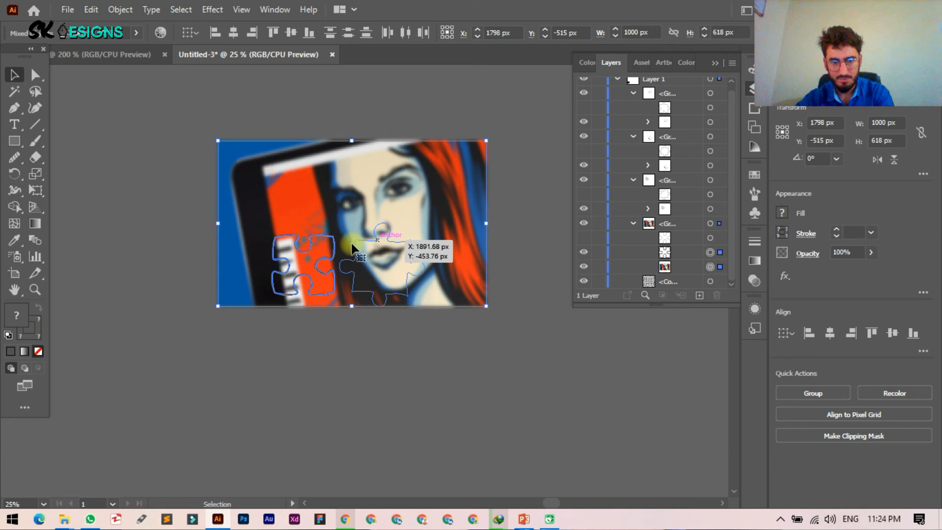
{"action": "key", "text": "ctrl+7"}
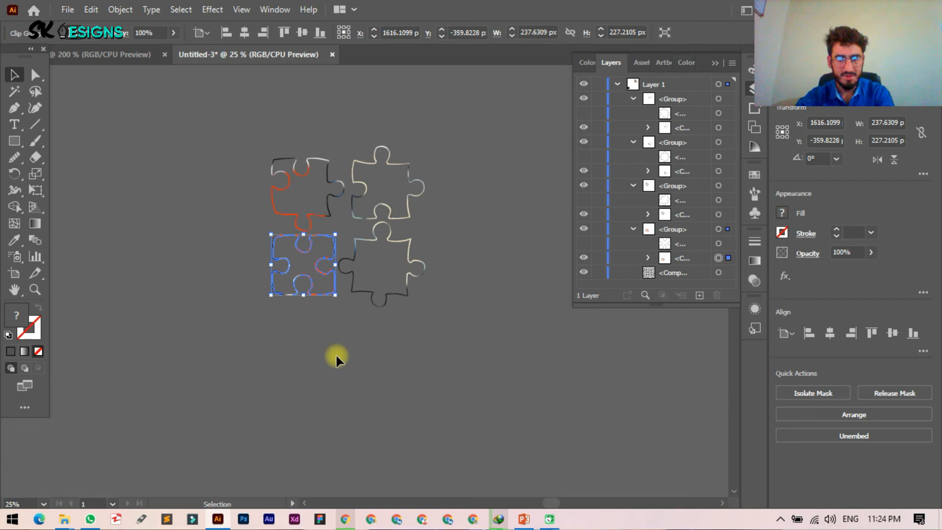
Undo the four puzzle-piece clipping masks, back to the reordered compound path and blurred image in the top group.
{"action": "key", "text": "ctrl+z"}
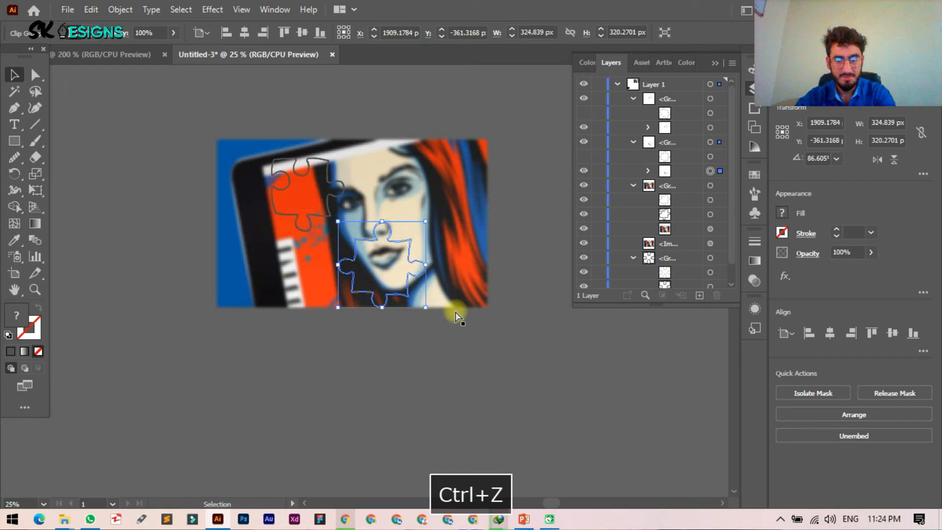
{"action": "key", "text": "ctrl+z"}
{"action": "key", "text": "ctrl+z"}
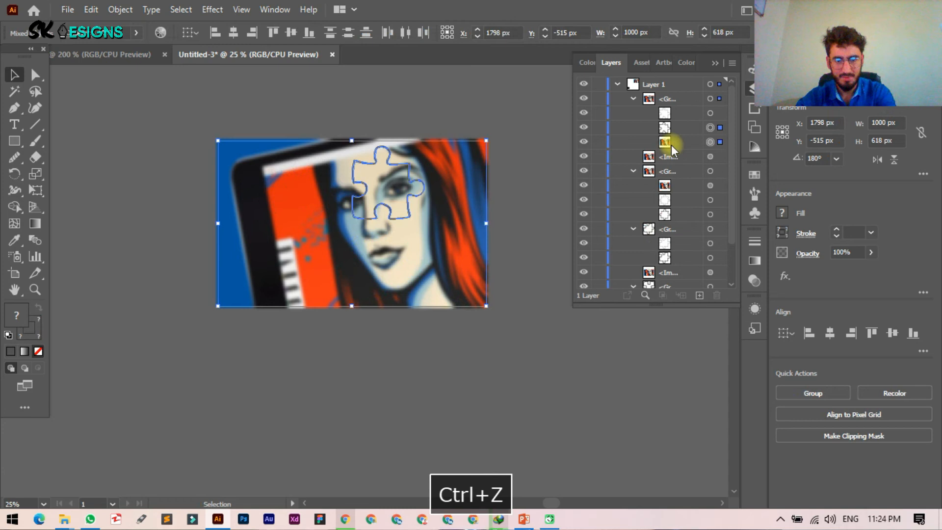
Hide the upper-right group's outline path, create a solid puzzle shape from its compound path with Shape Builder and hide the compound path.
{"action": "left_click", "coordinate": [392, 325]}
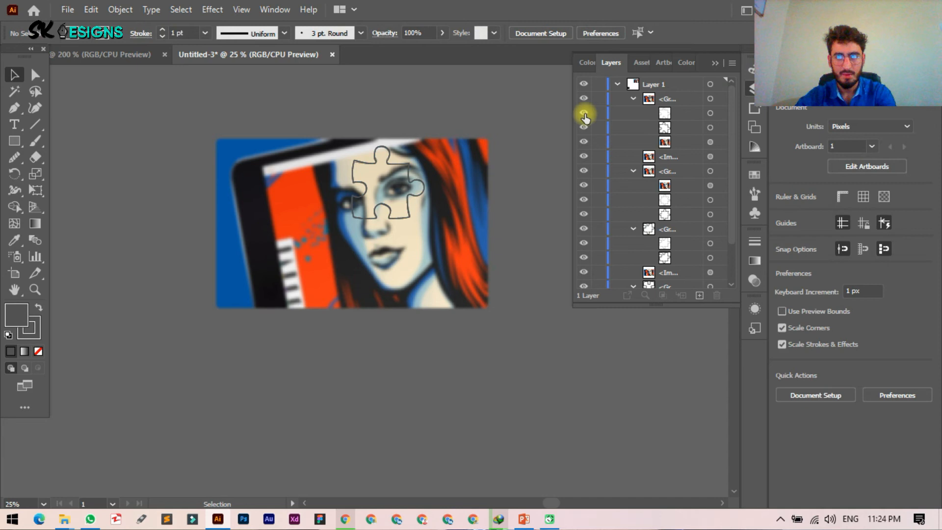
{"action": "left_click", "coordinate": [584, 114]}
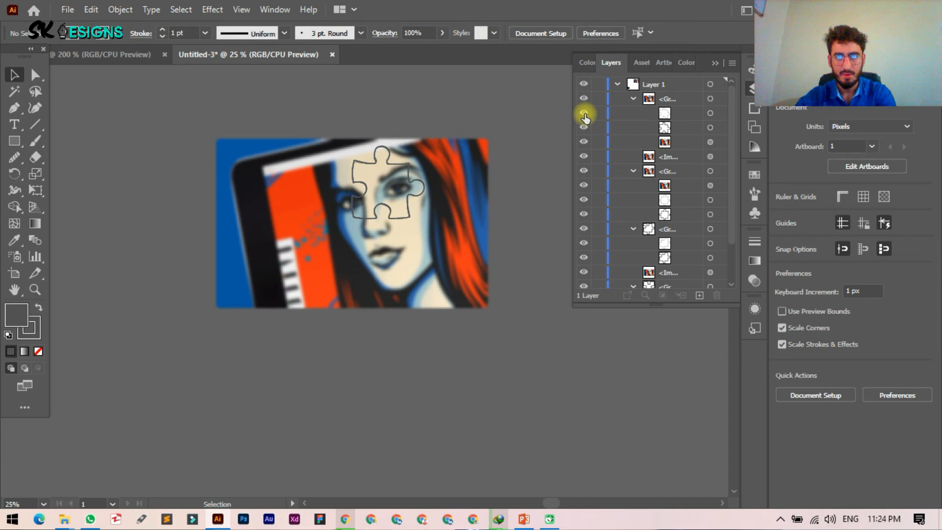
{"action": "left_click", "coordinate": [706, 128]}
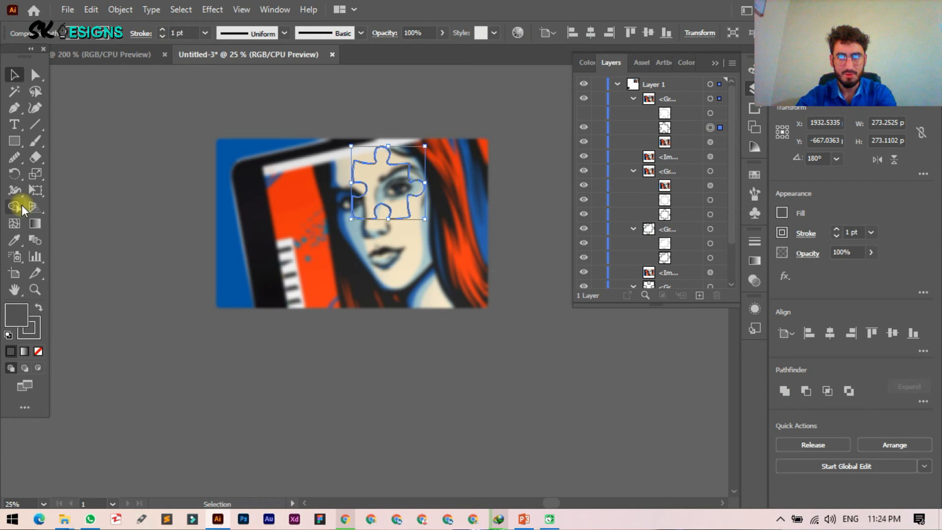
{"action": "left_click", "coordinate": [22, 206]}
{"action": "left_click", "coordinate": [381, 188]}
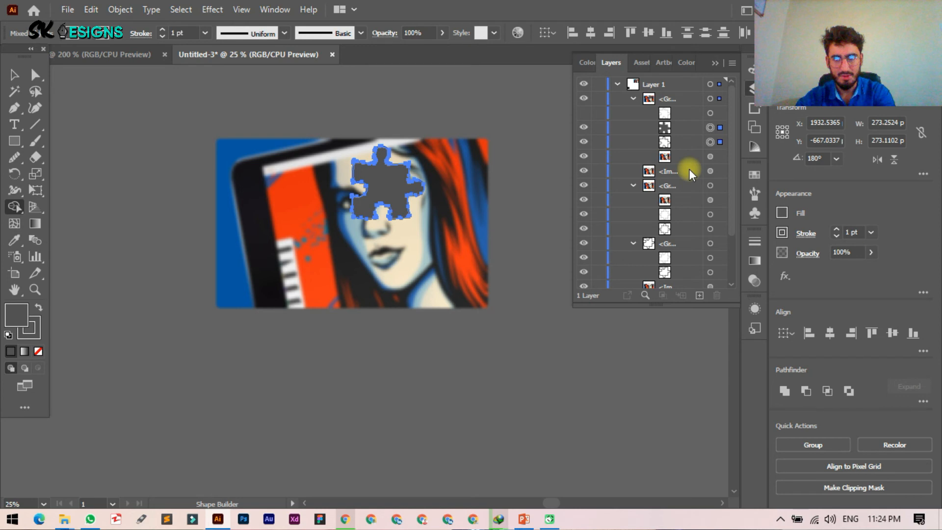
{"action": "left_click", "coordinate": [584, 142]}
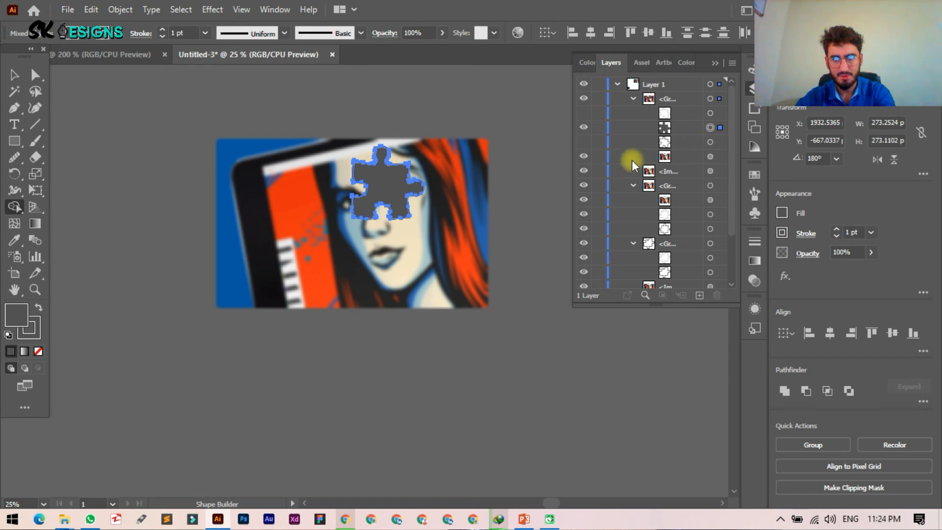
Fill the lower-right, upper-left and lower-left puzzle pieces as solid shapes with Shape Builder, hiding the lower-right compound path.
{"action": "left_click", "coordinate": [710, 214]}
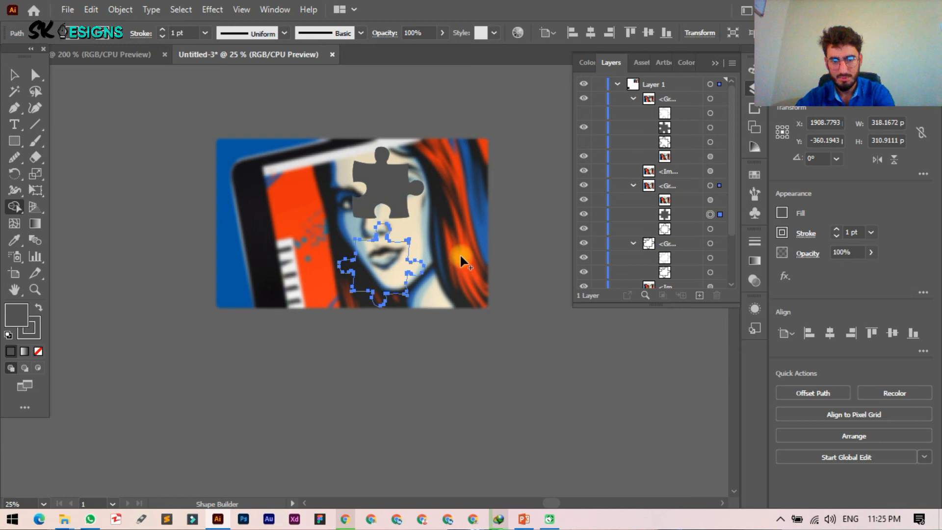
{"action": "left_click", "coordinate": [583, 229]}
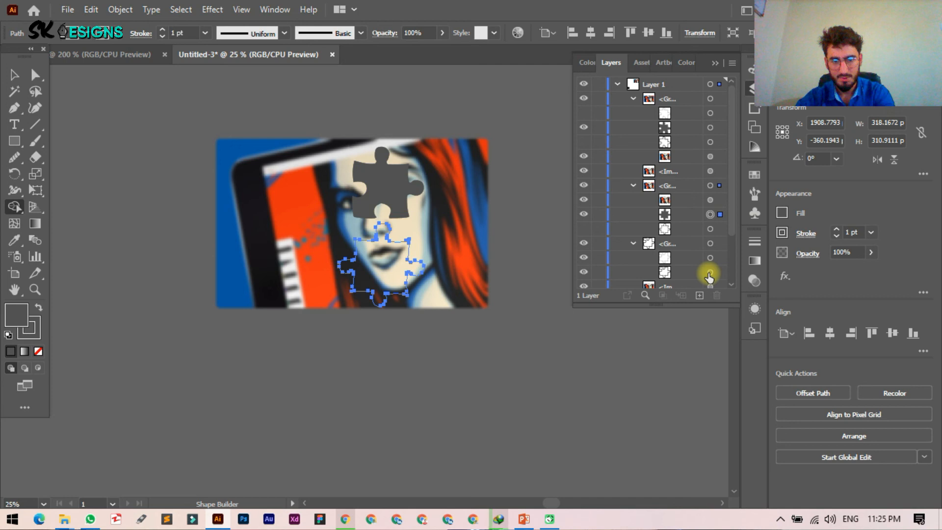
{"action": "left_click", "coordinate": [710, 273]}
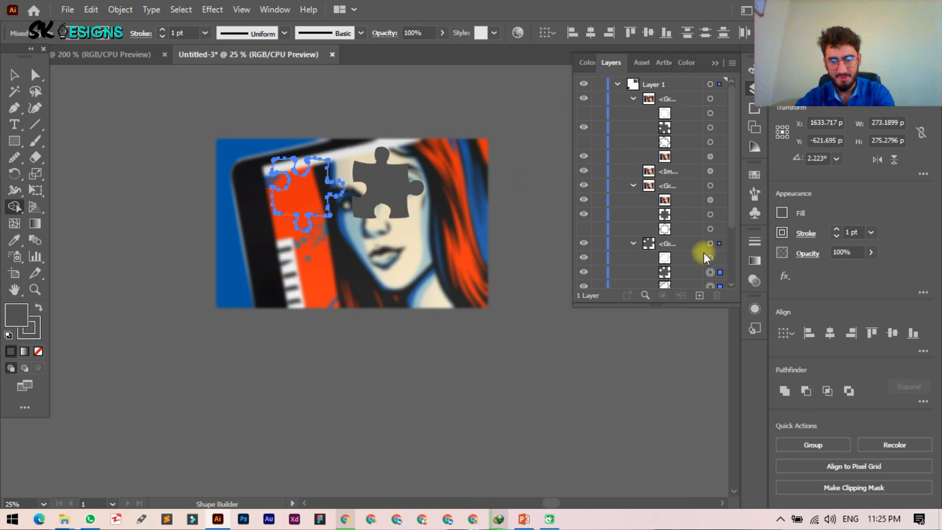
{"action": "scroll", "coordinate": [704, 252], "scroll_direction": "down", "scroll_amount": 2}
{"action": "left_click", "coordinate": [710, 267]}
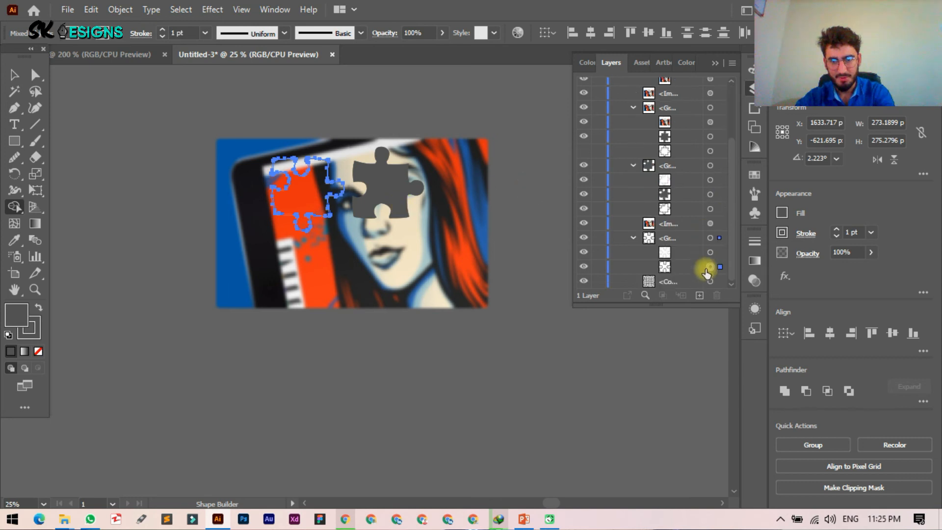
{"action": "left_click", "coordinate": [307, 266]}
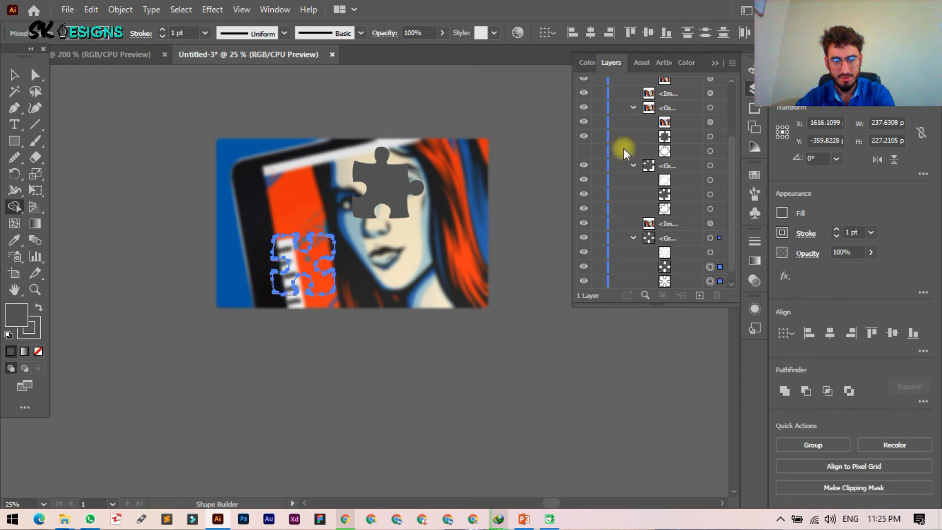
Reorder the lower-right and upper-right groups so each blurred image sits directly beneath its solid puzzle shape.
{"action": "left_click_drag", "start_coordinate": [686, 123], "coordinate": [691, 142]}
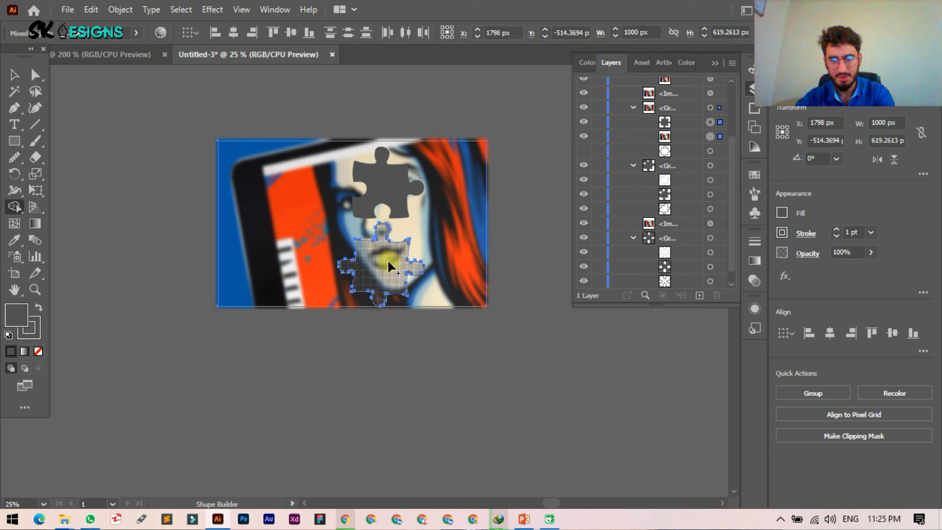
{"action": "key", "text": "v"}
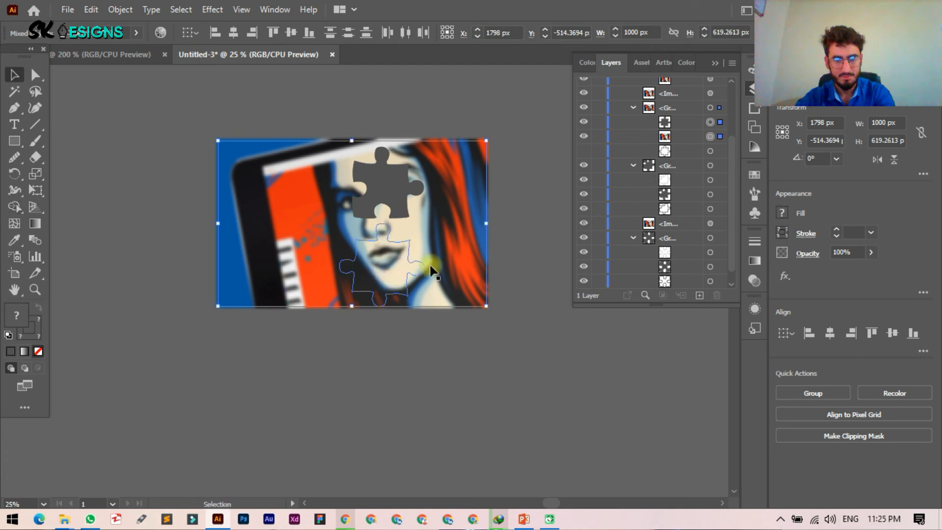
{"action": "scroll", "coordinate": [688, 143], "scroll_direction": "up", "scroll_amount": 3}
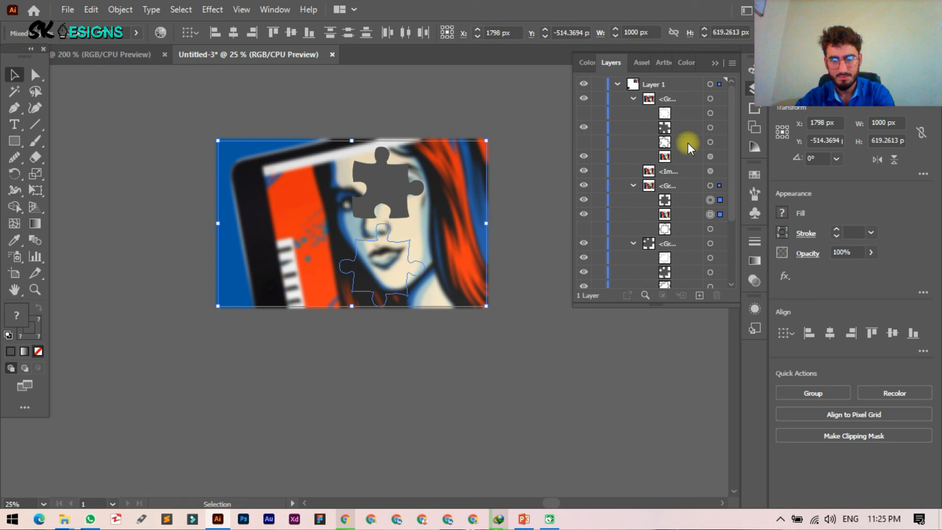
{"action": "left_click_drag", "start_coordinate": [669, 155], "coordinate": [686, 125]}
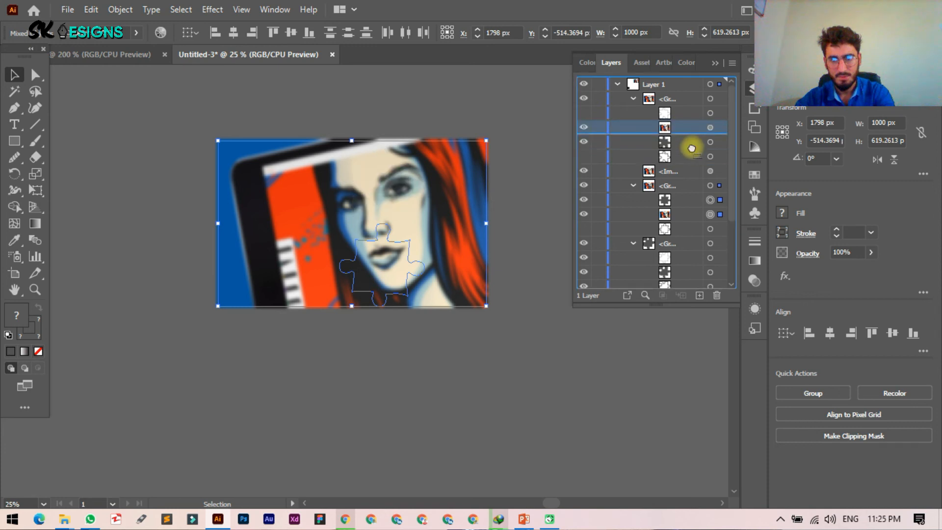
{"action": "left_click_drag", "start_coordinate": [691, 149], "coordinate": [692, 138]}
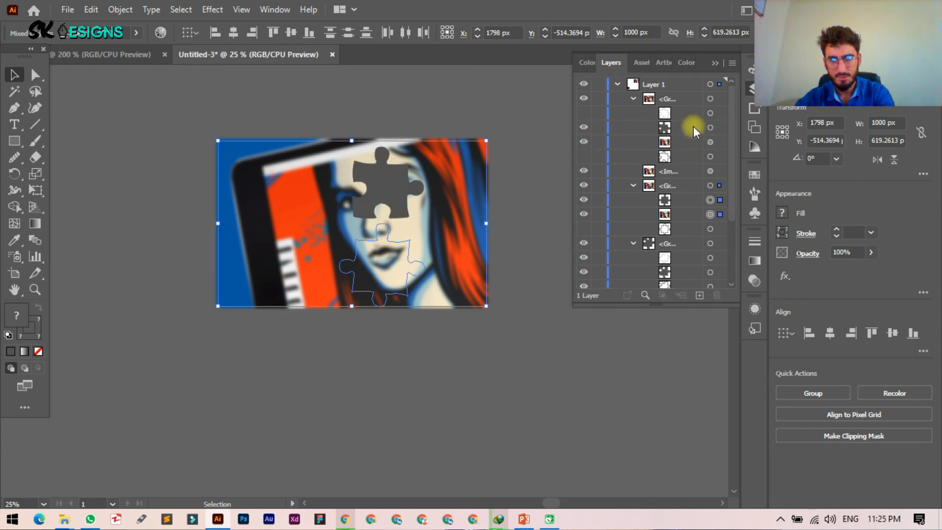
Clip the blurred images in the upper-right and lower-right groups to their solid puzzle shapes.
{"action": "left_click", "coordinate": [711, 128]}
{"action": "left_click", "coordinate": [711, 142], "text": "shift"}
{"action": "key", "text": "ctrl+7"}
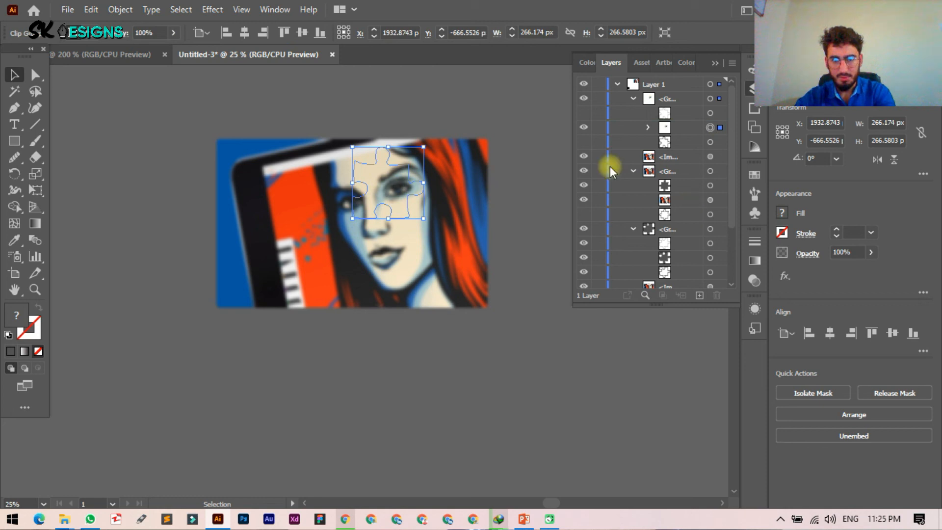
{"action": "right_click", "coordinate": [369, 270]}
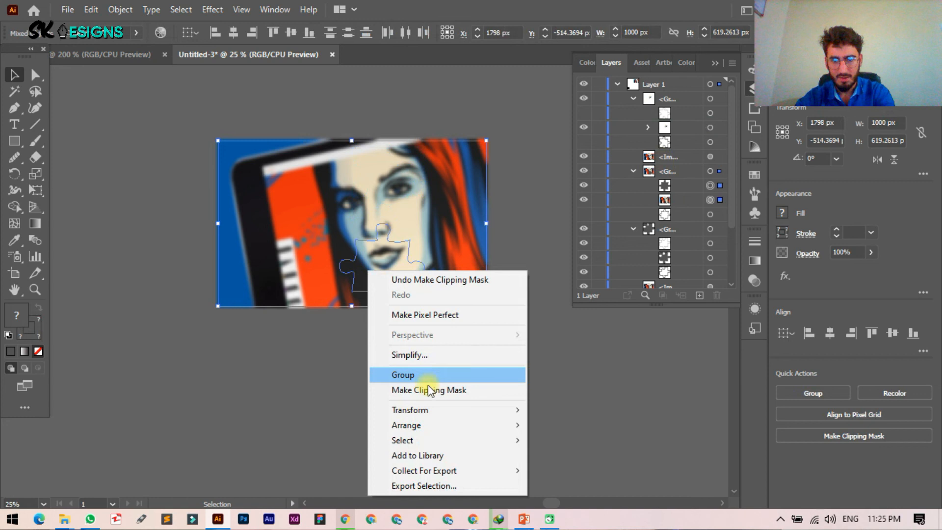
{"action": "left_click", "coordinate": [434, 389]}
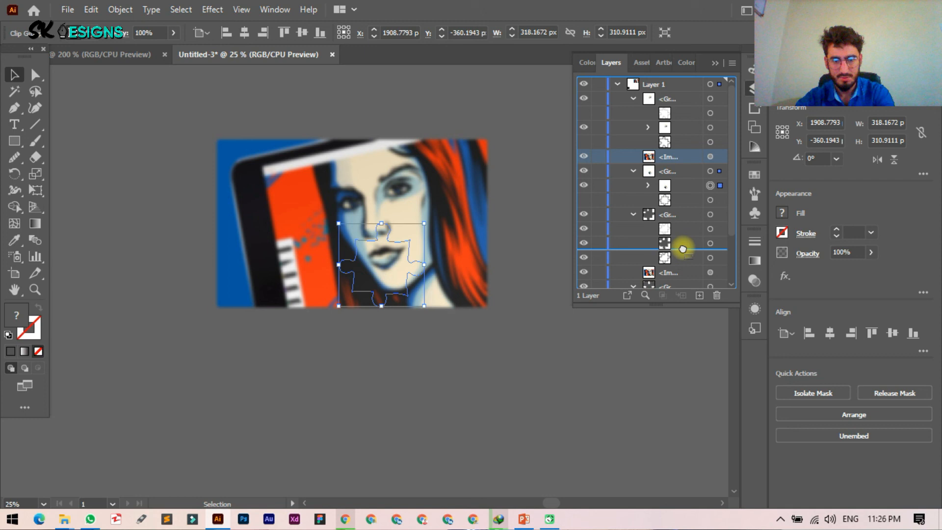
Move a blurred image beneath the upper-left group's solid shape, hide the compound path and clip the image to the solid shape.
{"action": "left_click_drag", "start_coordinate": [683, 248], "coordinate": [682, 250]}
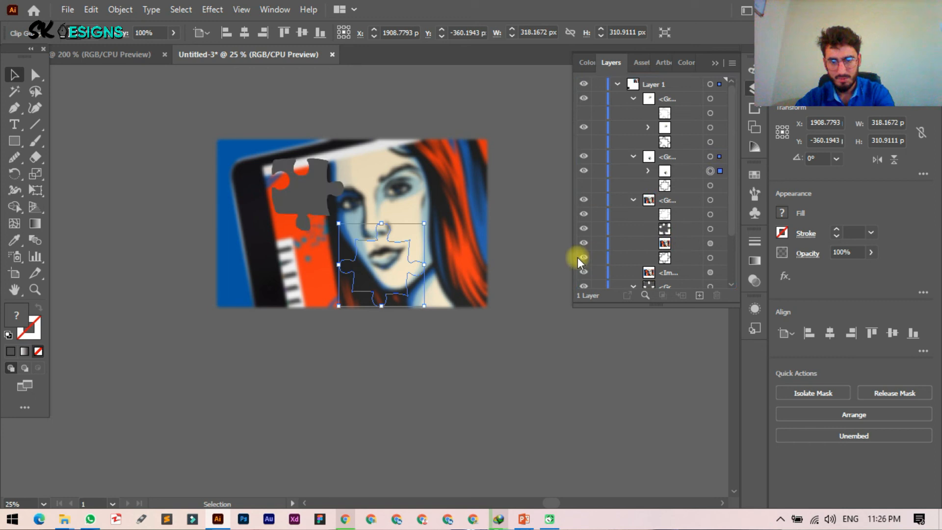
{"action": "left_click", "coordinate": [710, 243]}
{"action": "left_click", "coordinate": [710, 228], "text": "shift"}
{"action": "right_click", "coordinate": [314, 201]}
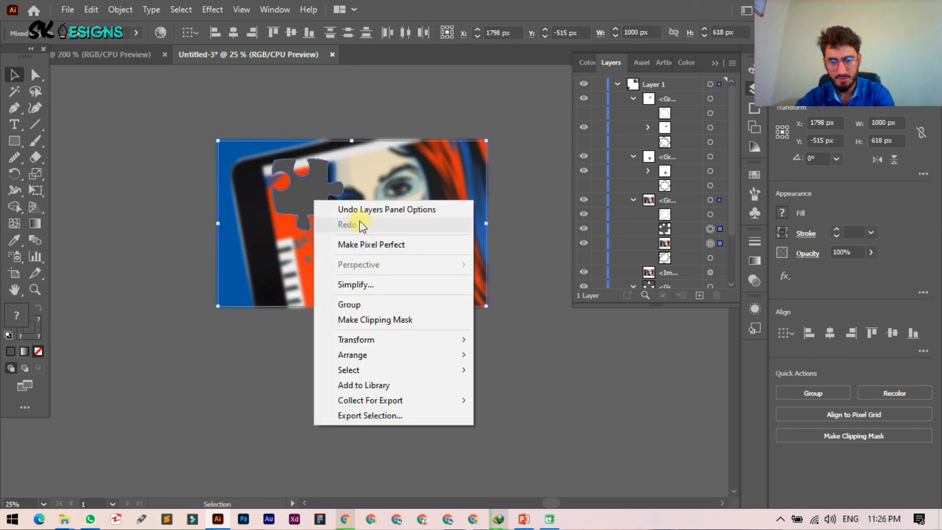
{"action": "left_click", "coordinate": [384, 318]}
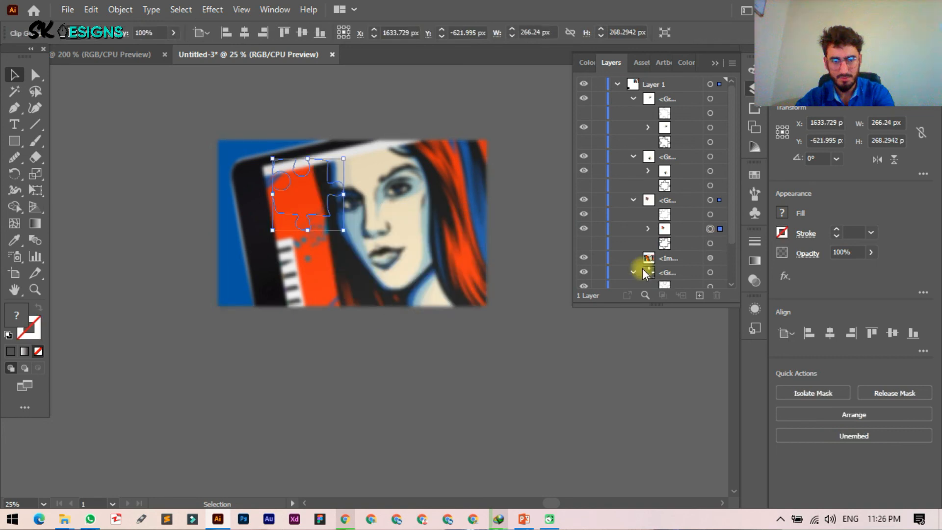
Move the last blurred image beneath the lower-left group's solid shape, hide the outline path and clip the image to the solid shape.
{"action": "scroll", "coordinate": [685, 240], "scroll_direction": "down", "scroll_amount": 2}
{"action": "mouse_move", "coordinate": [685, 240]}
{"action": "left_mouse_down"}
{"action": "mouse_move", "coordinate": [677, 242]}
{"action": "mouse_move", "coordinate": [689, 255]}
{"action": "left_mouse_up"}
{"action": "left_click", "coordinate": [584, 223]}
{"action": "left_click", "coordinate": [687, 239]}
{"action": "left_click", "coordinate": [710, 238]}
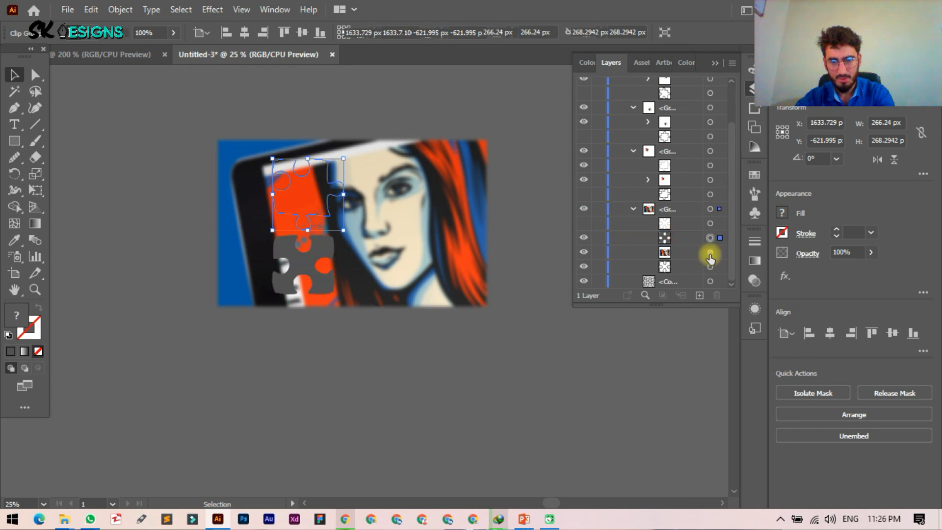
{"action": "left_click", "coordinate": [710, 253], "text": "shift"}
{"action": "right_click", "coordinate": [299, 261]}
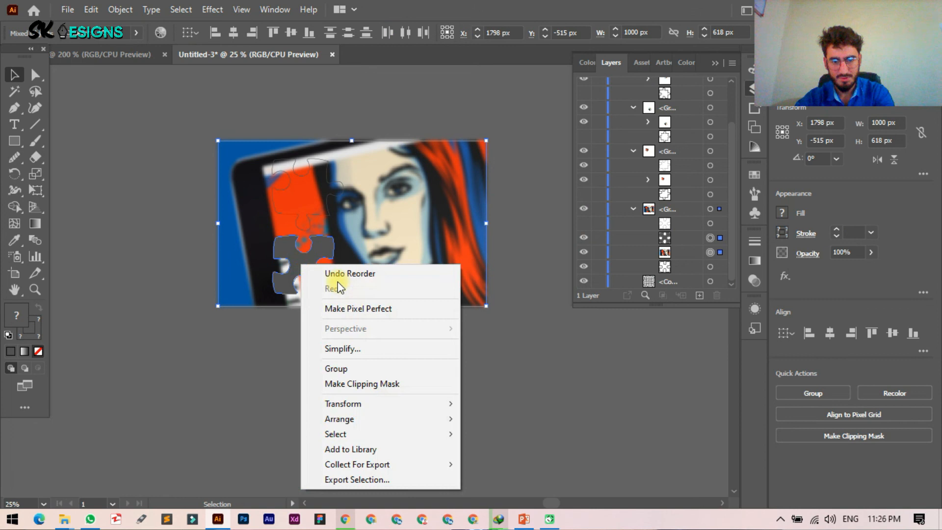
{"action": "left_click", "coordinate": [355, 381]}
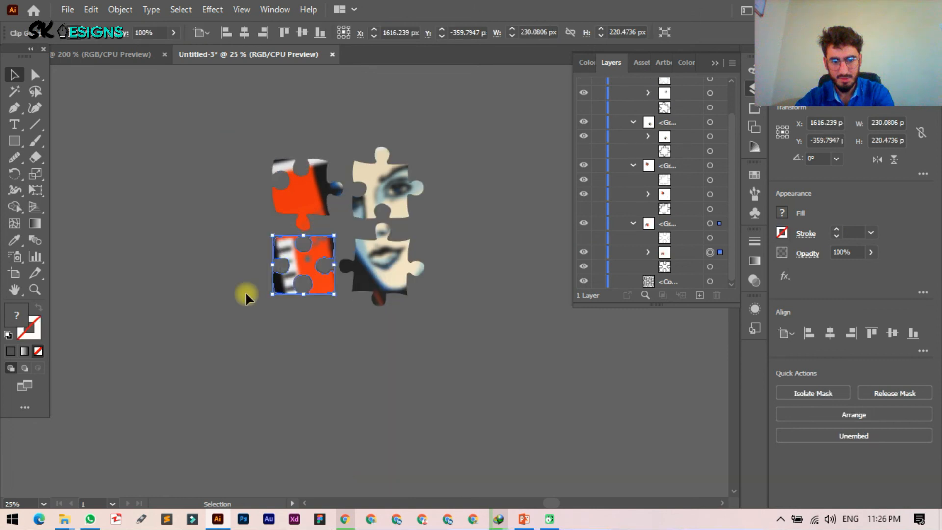